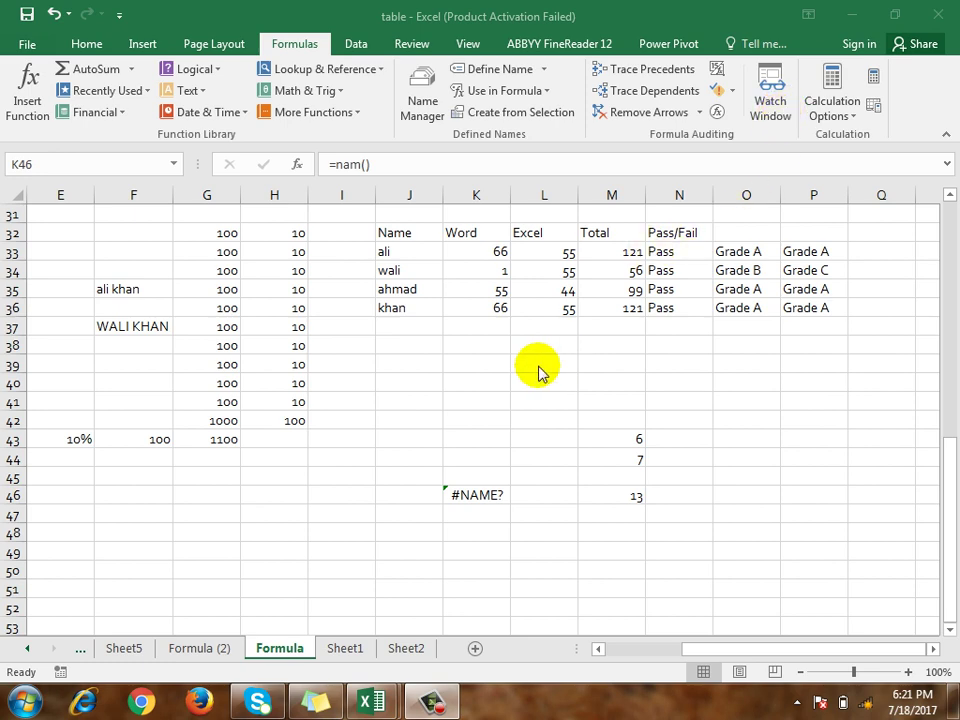
Select the J32:P36 score table with its Name, Word, Excel, Total, Pass/Fail and grade columns.
scroll(416, 372, "up", 3)
scroll(420, 366, "down", 1)
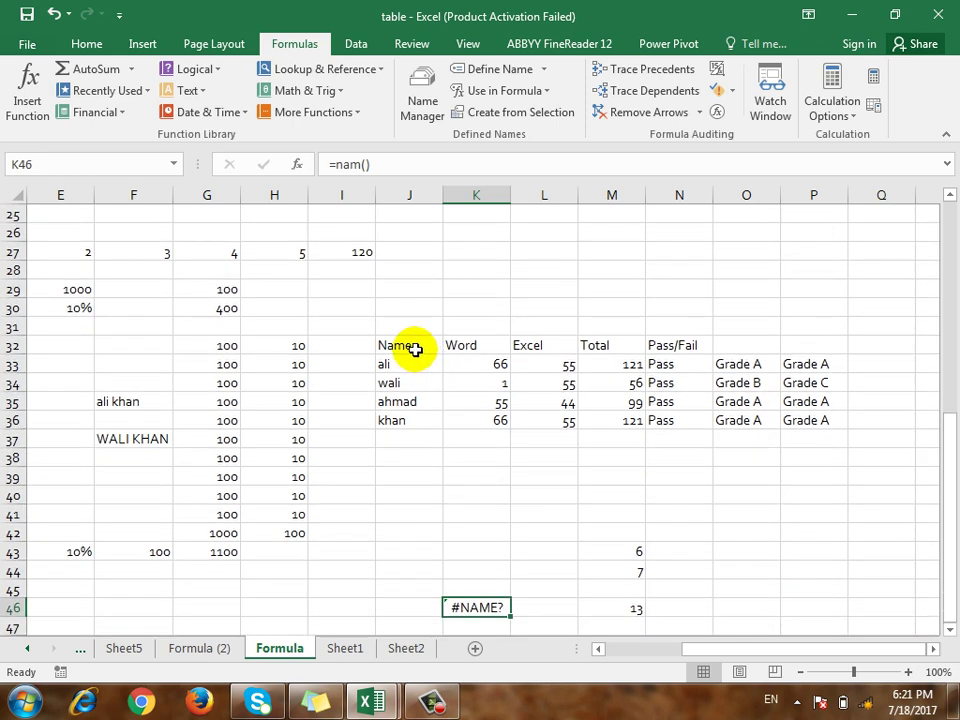
left_click_drag(414, 345, 810, 425)
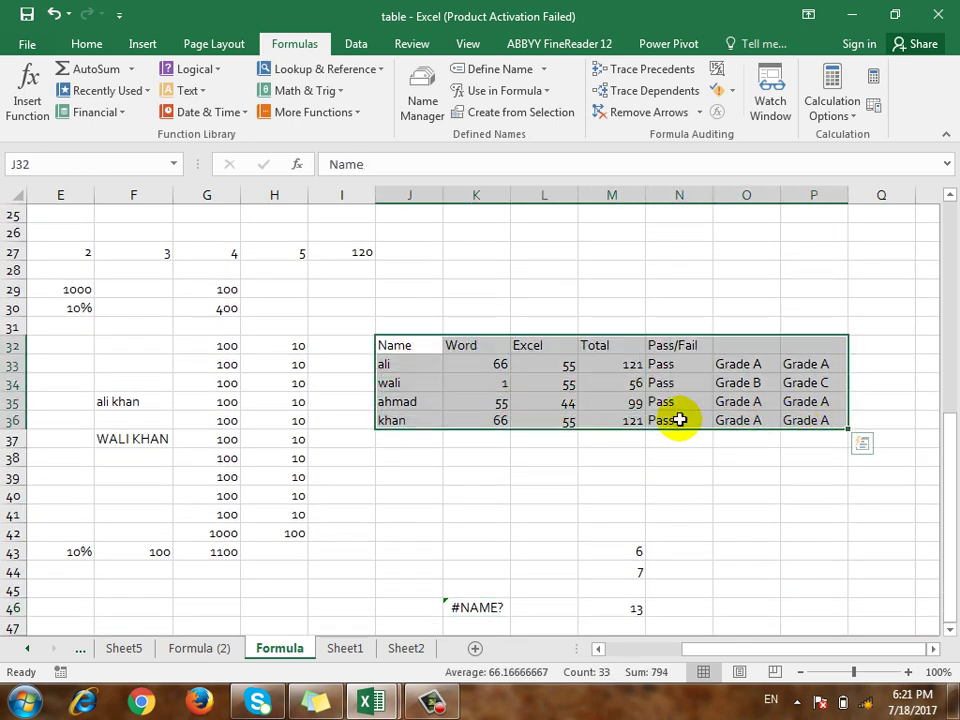
left_click(70, 252)
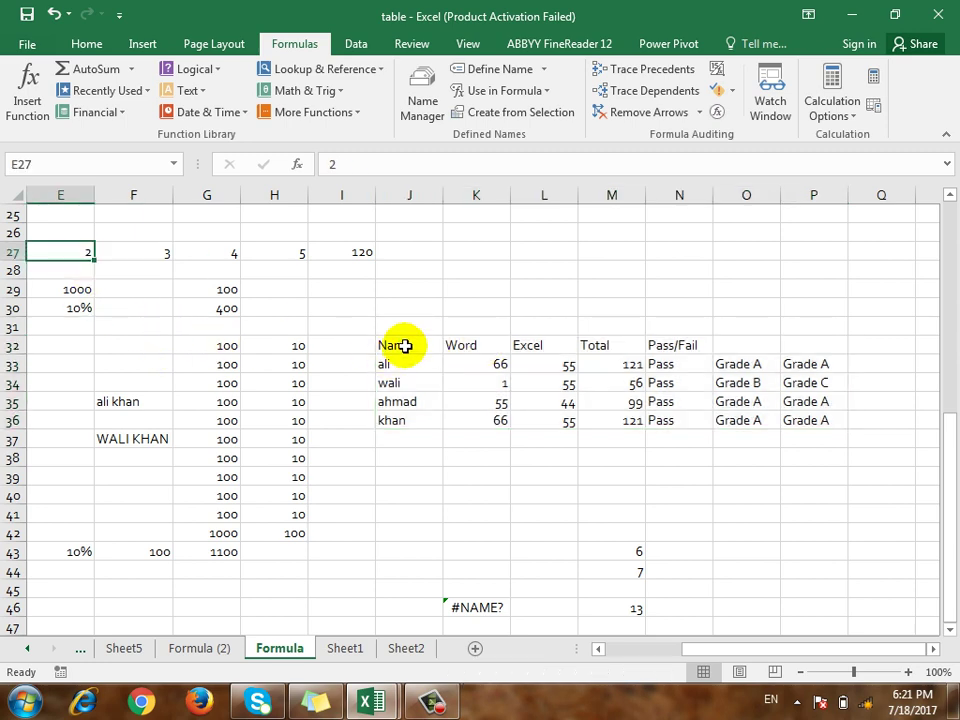
left_click_drag(403, 345, 807, 420)
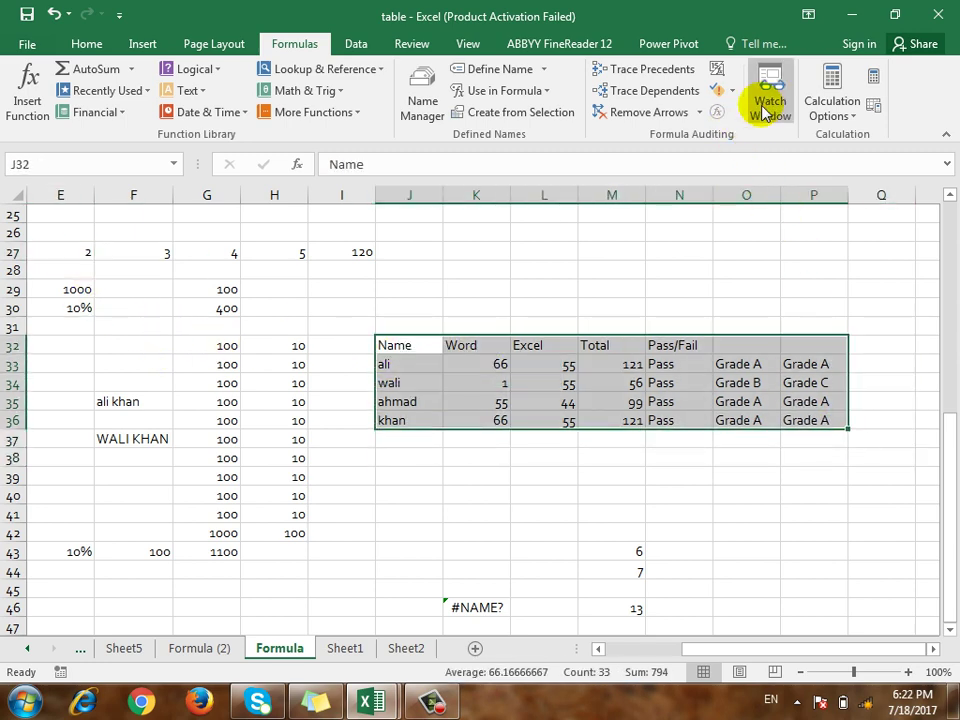
Add =Formula!$J$32:$P$36 to the Watch Window so every score-table cell is tracked.
left_click(767, 108)
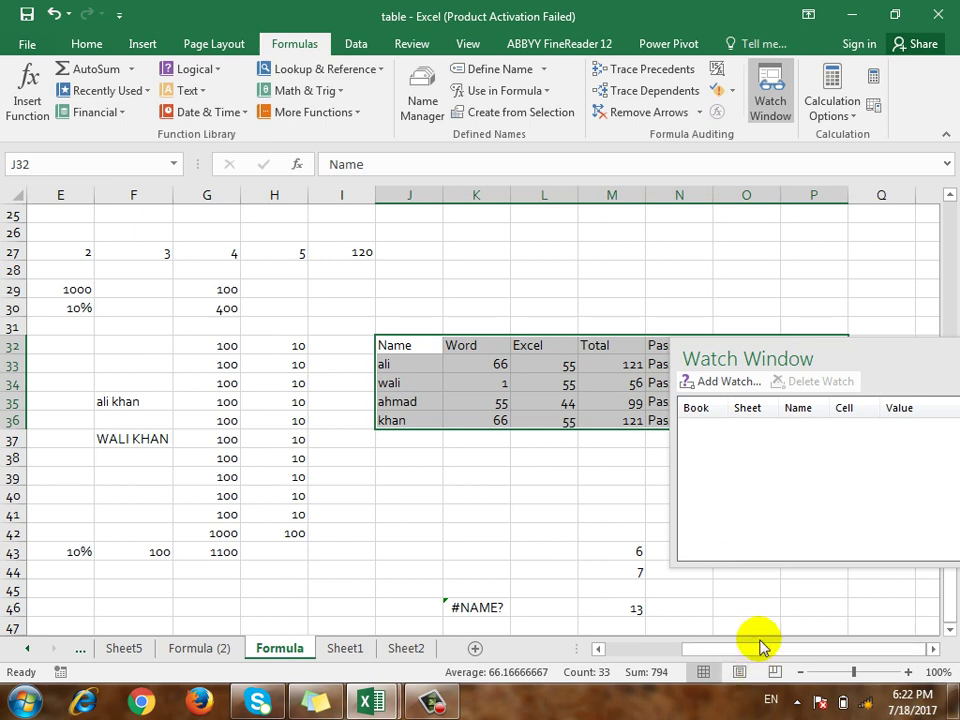
left_click_drag(851, 358, 786, 440)
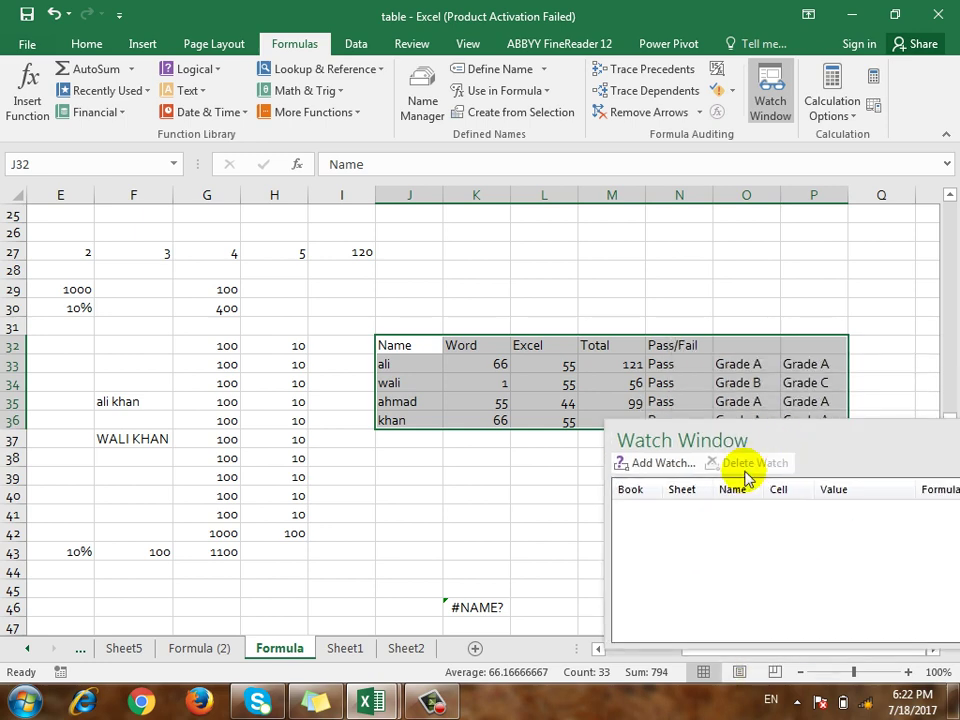
left_click(664, 463)
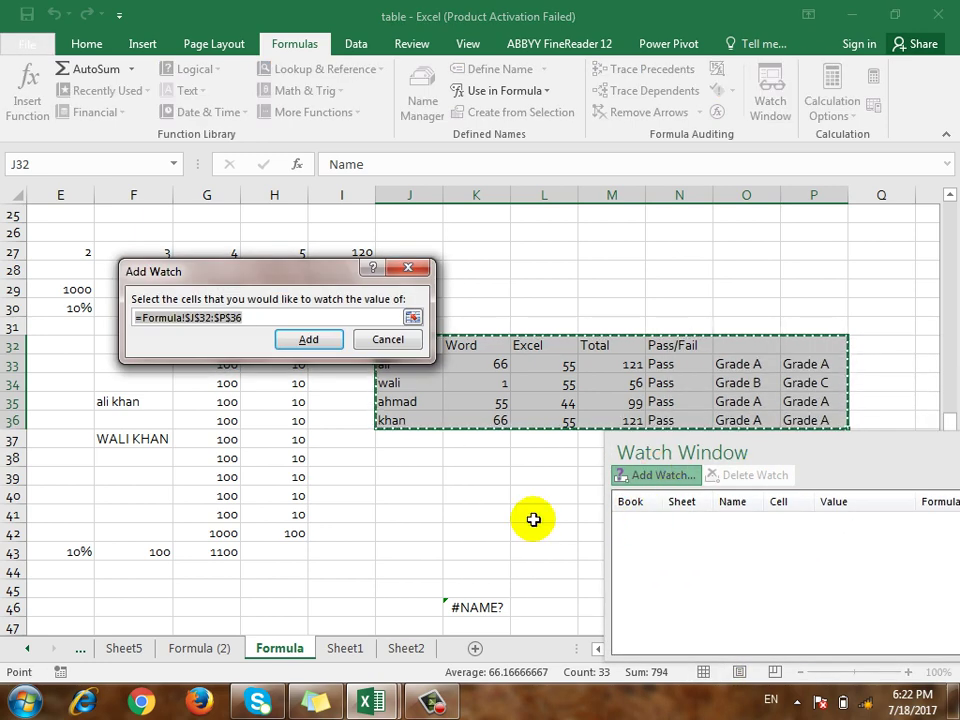
left_click_drag(310, 270, 234, 234)
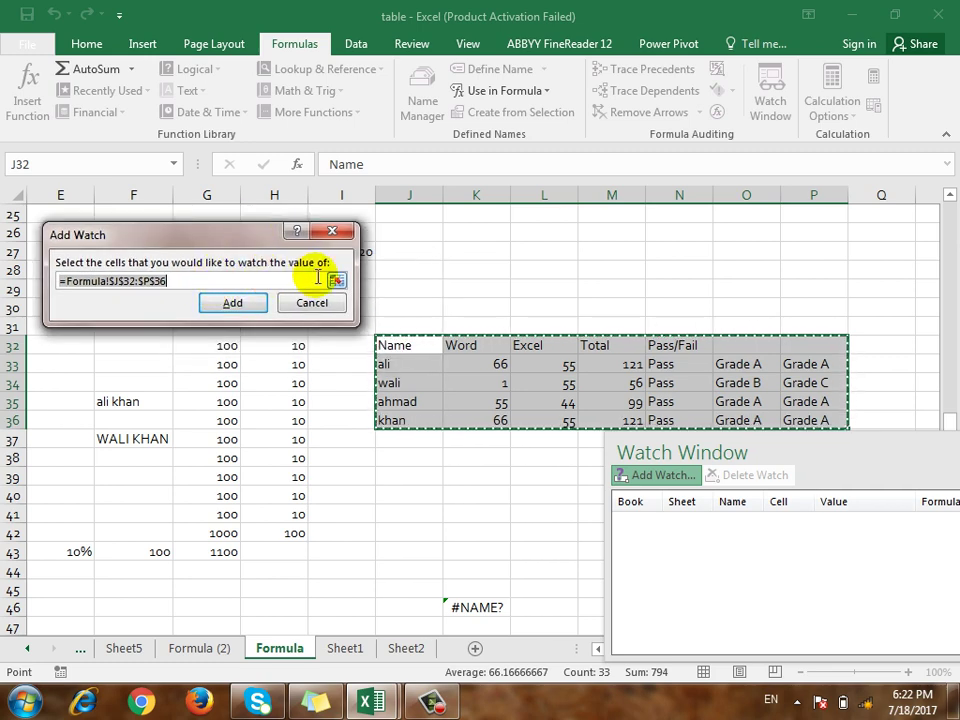
left_click(129, 281)
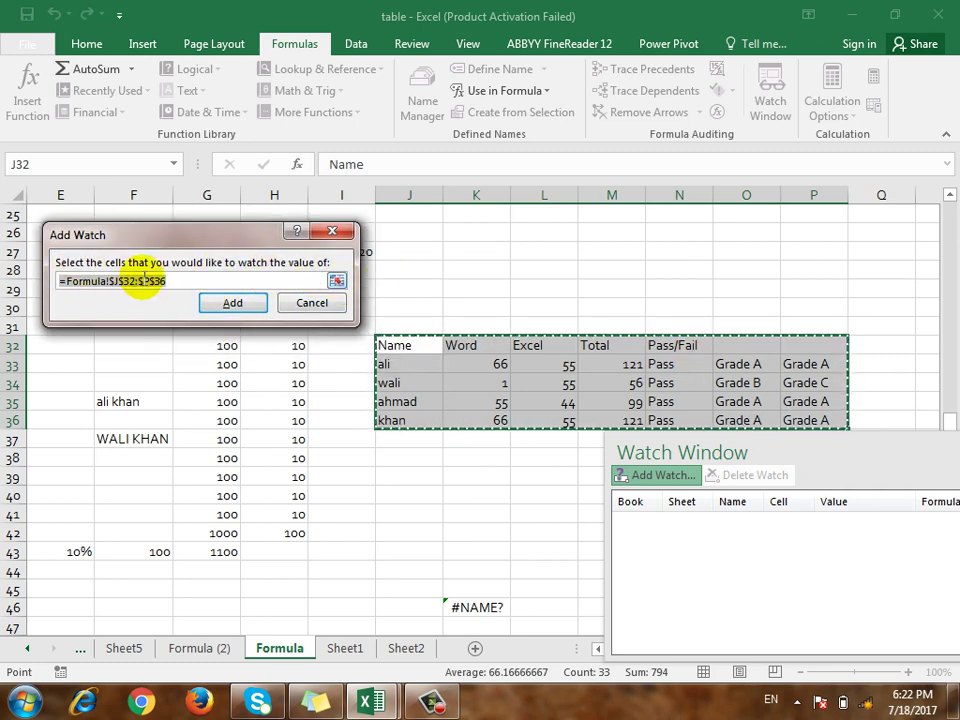
left_click(220, 301)
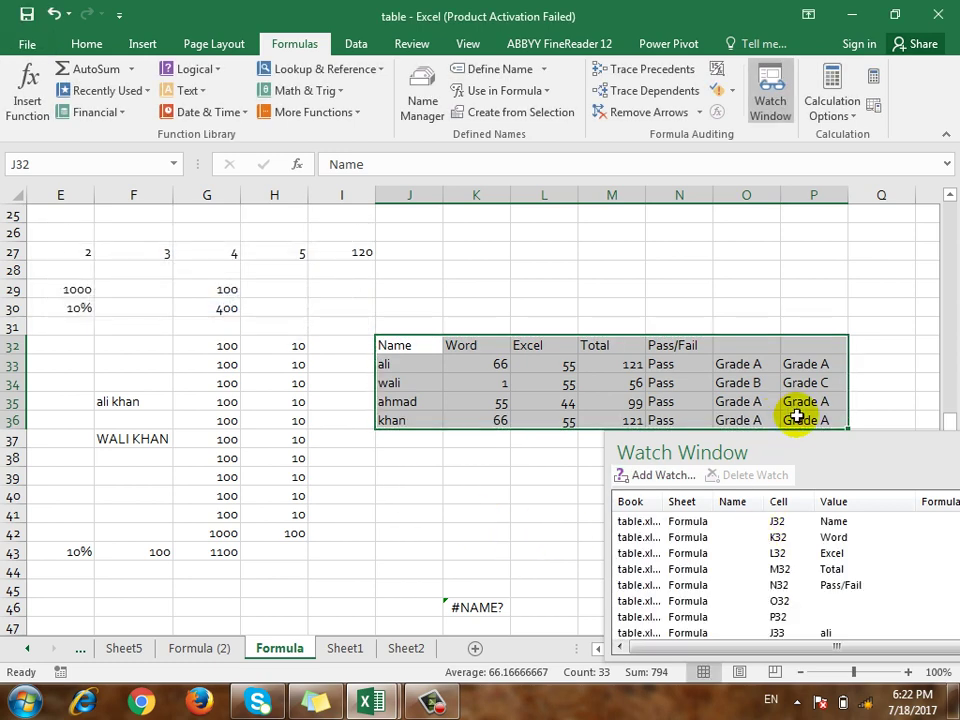
Reposition the Watch Window, review its entries down to the bottom, and close it.
left_click_drag(681, 440, 364, 300)
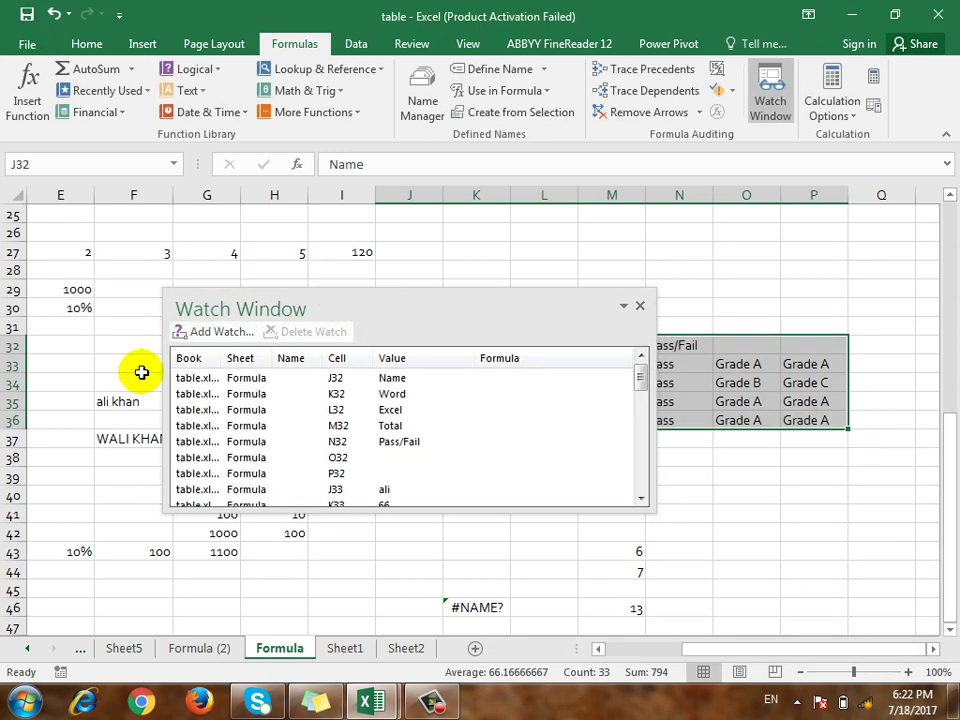
left_click_drag(446, 296, 392, 264)
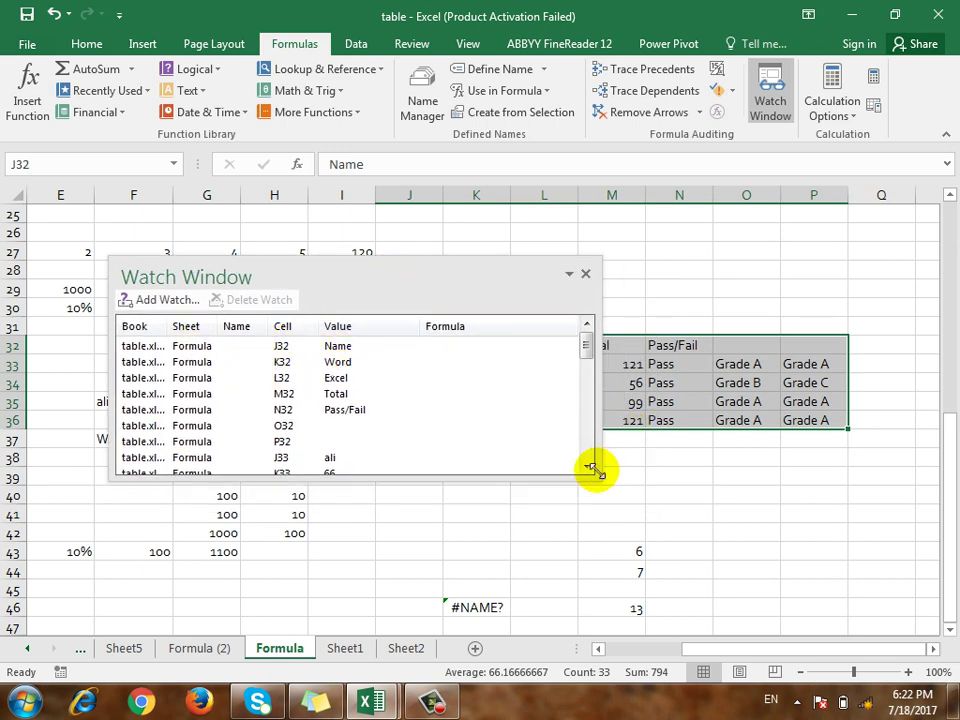
left_click_drag(588, 355, 586, 452)
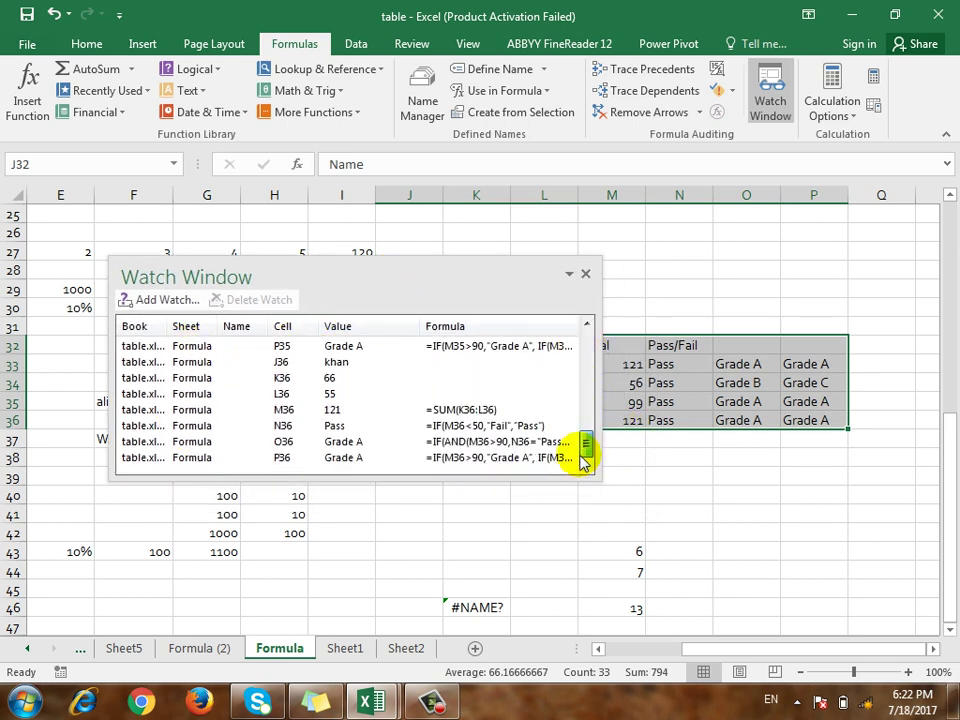
left_click(586, 274)
Select cells M43 to M46 below the score table.
left_click(409, 531)
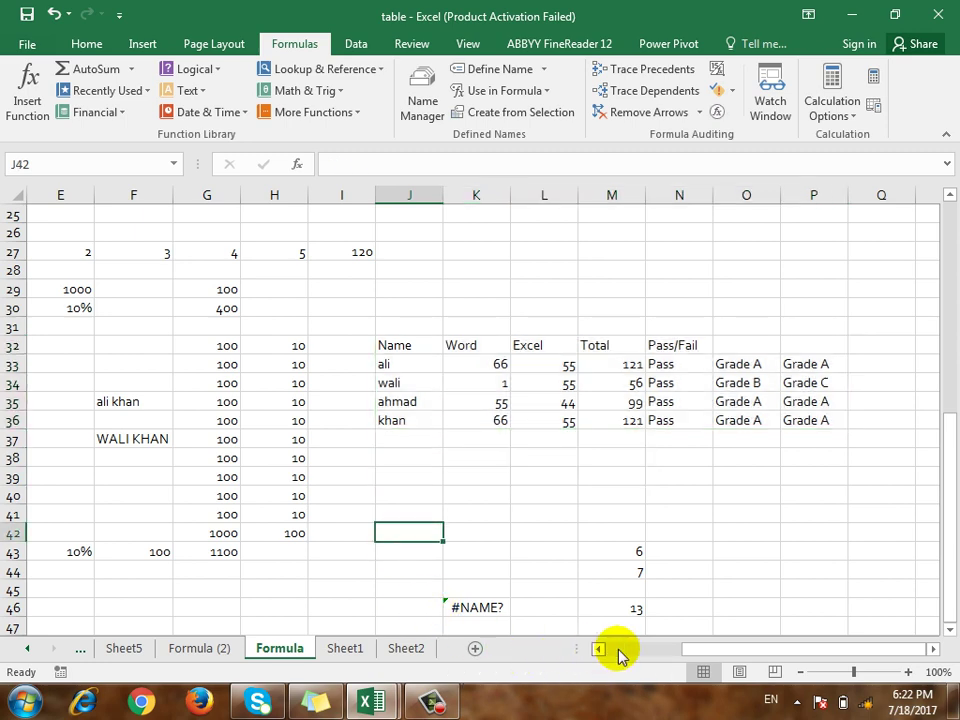
scroll(768, 555, "down", 2)
scroll(740, 558, "down", 3)
scroll(700, 520, "up", 2)
left_click_drag(620, 388, 636, 438)
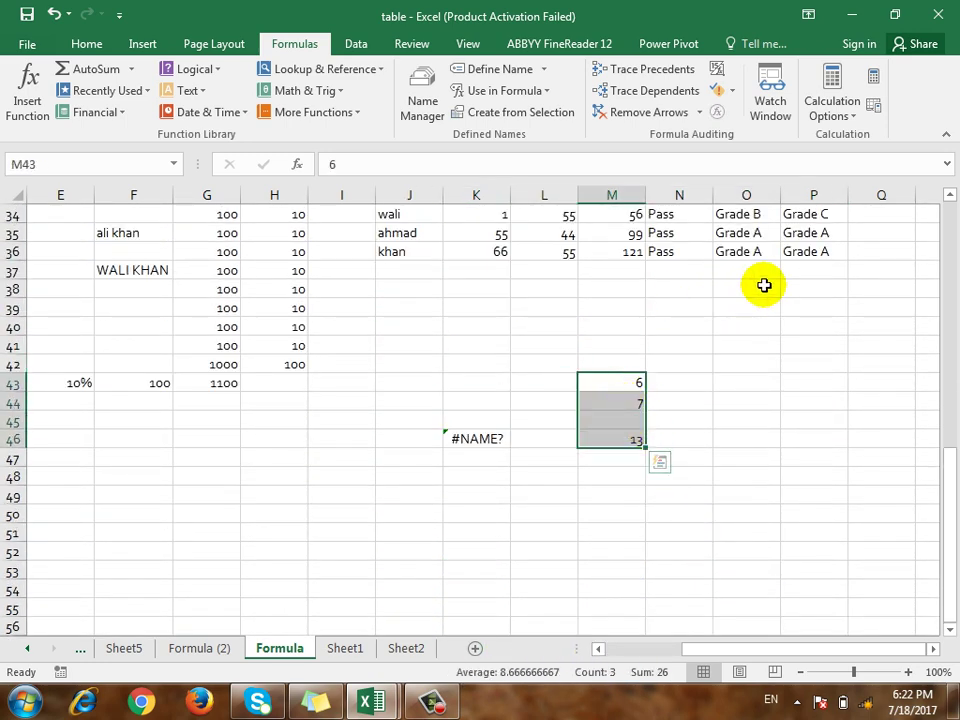
Add =Formula!$M$43:$M$46, including M46's =M43+M44, to the watch list, then close it.
left_click(769, 96)
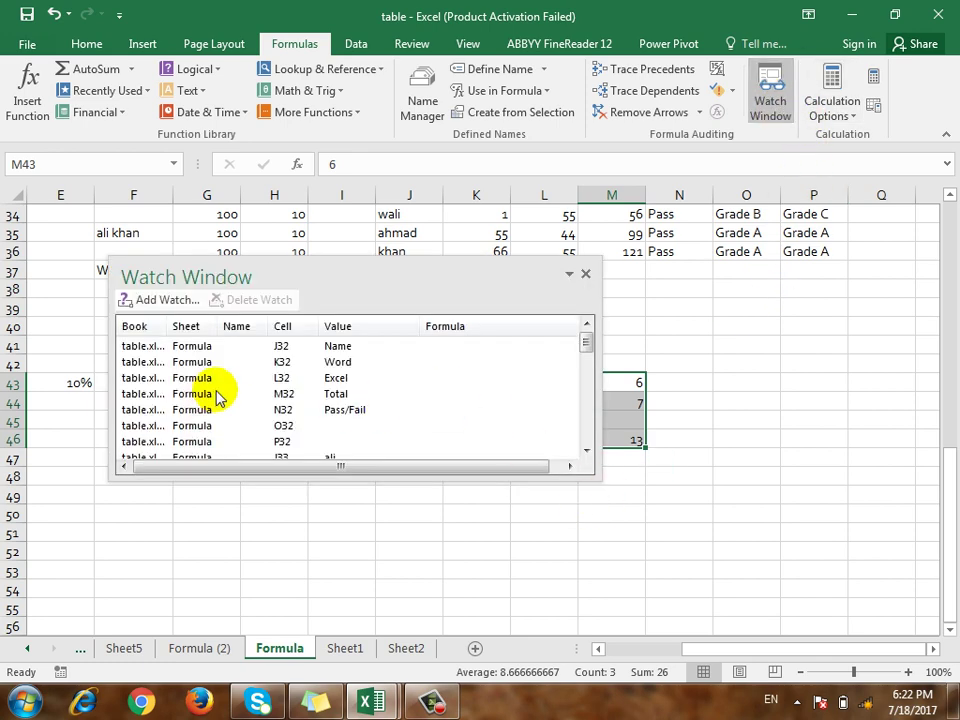
left_click(175, 302)
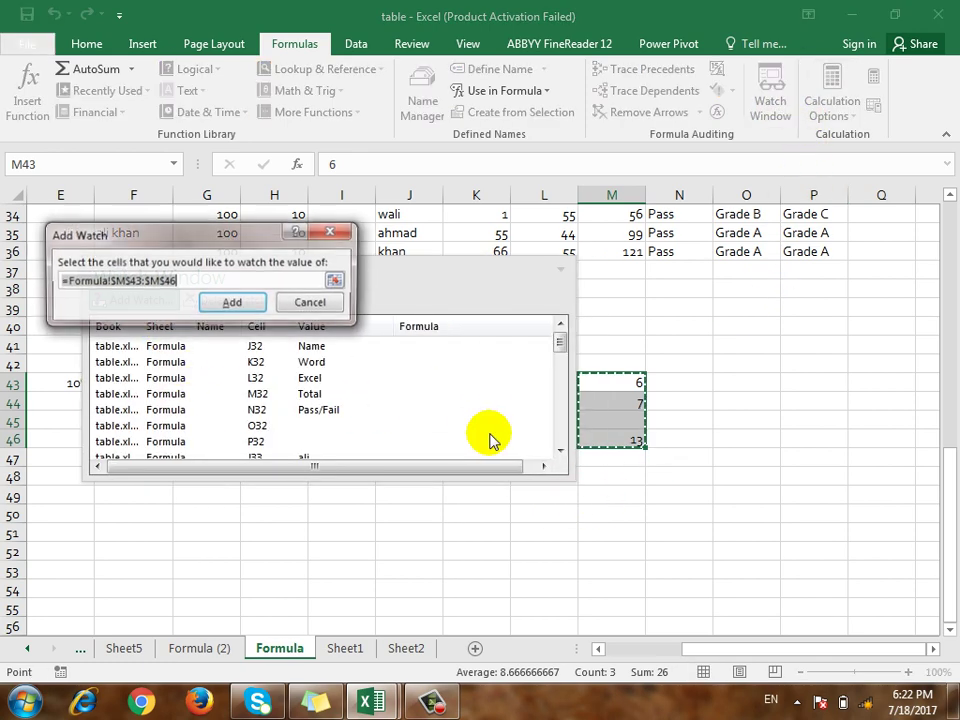
left_click(230, 303)
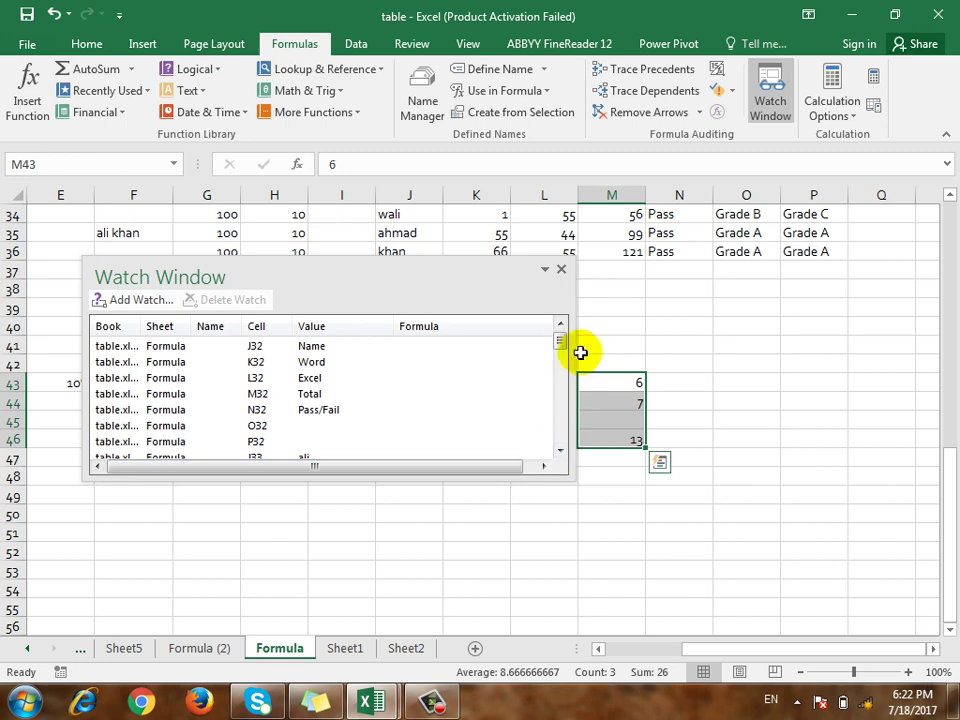
left_click_drag(558, 345, 557, 465)
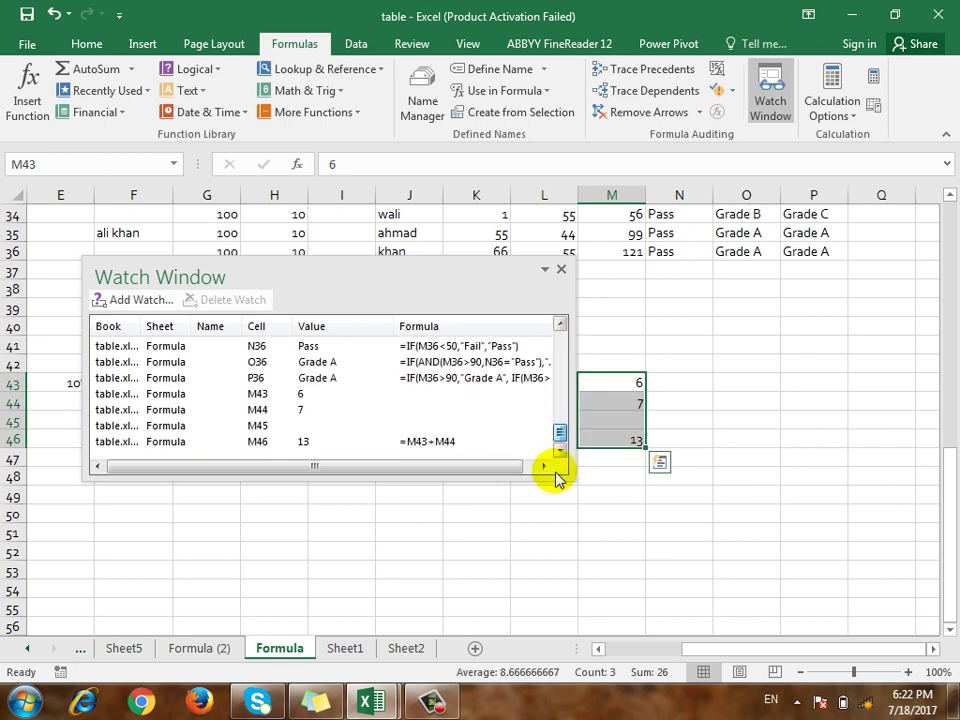
left_click(561, 269)
left_click(471, 476)
scroll(332, 504, "up", 9)
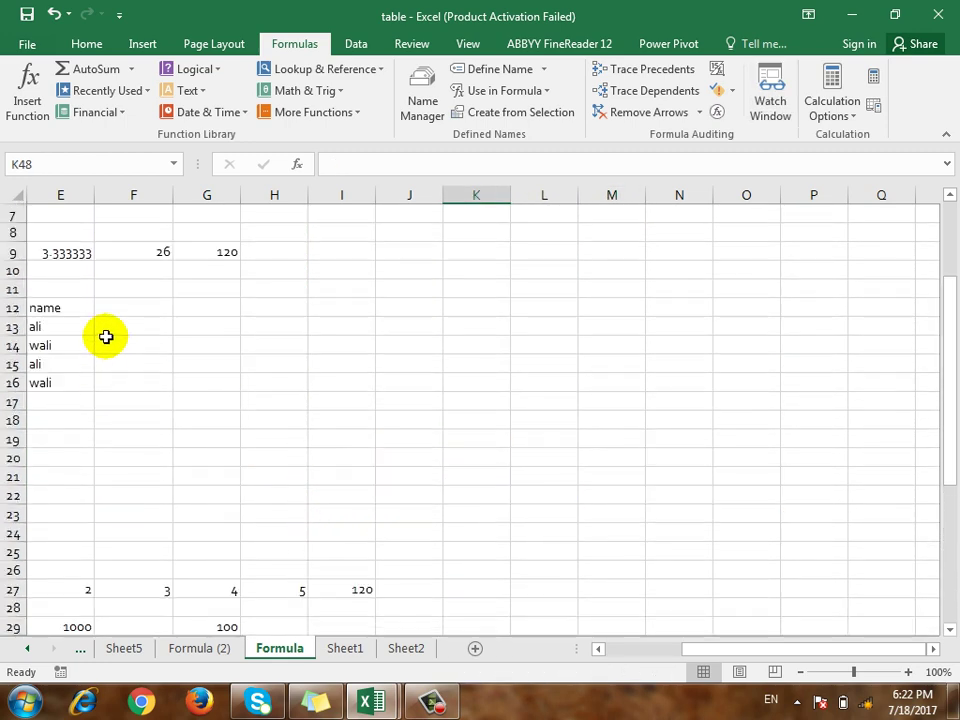
Reopen the Watch Window and jump to the watched cells K32 and O33.
left_click(112, 309)
scroll(671, 422, "down", 1)
left_click(772, 102)
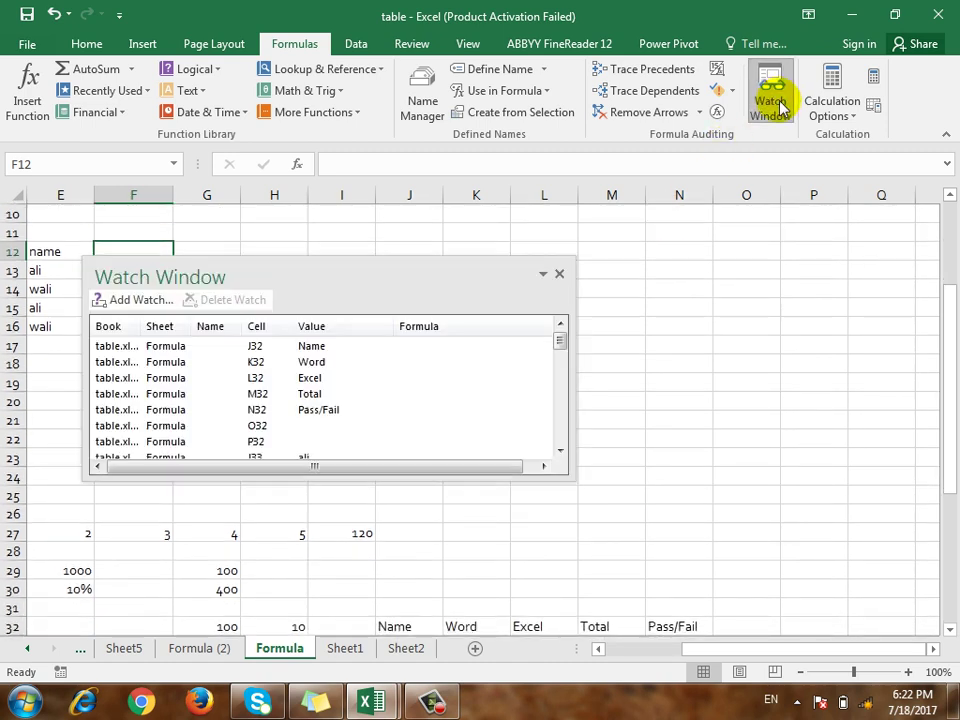
left_click(262, 366)
double_click(165, 368)
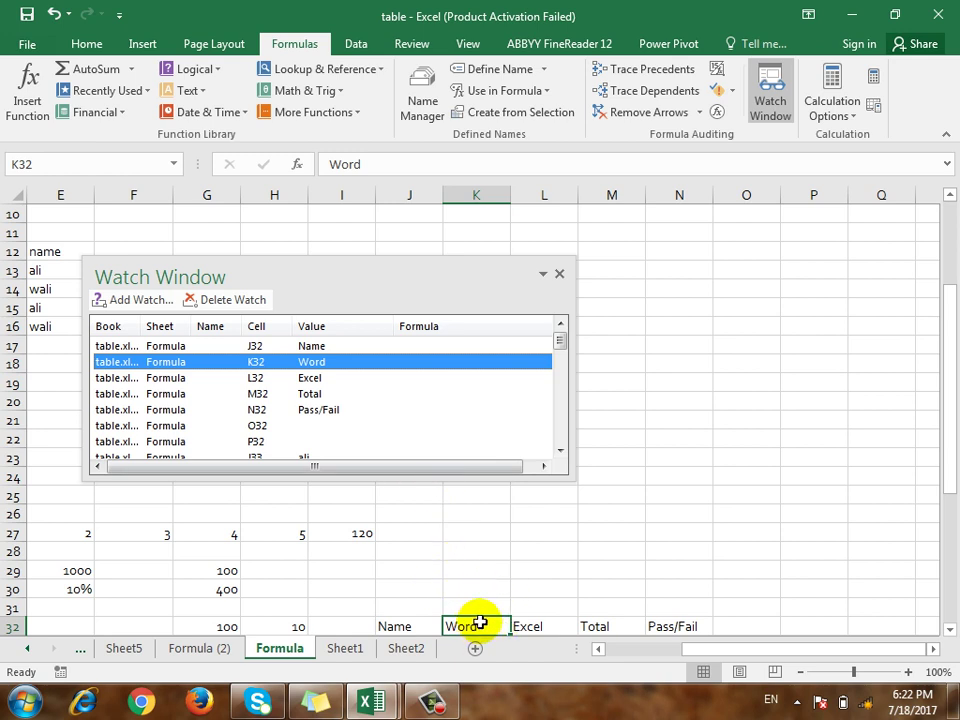
scroll(250, 400, "down", 1)
scroll(120, 420, "down", 2)
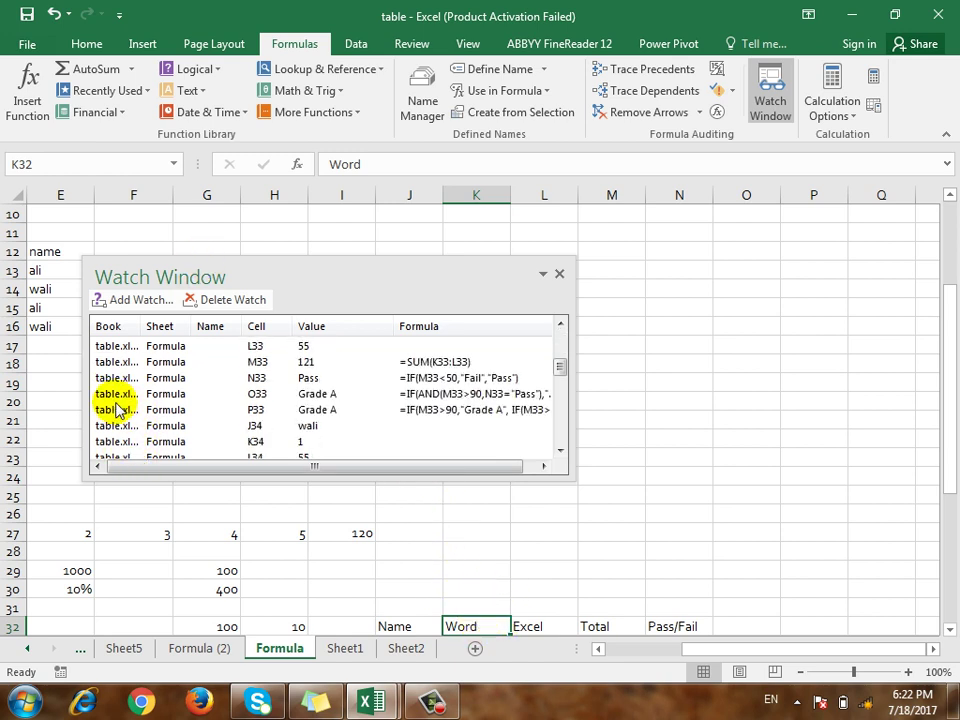
left_click(302, 396)
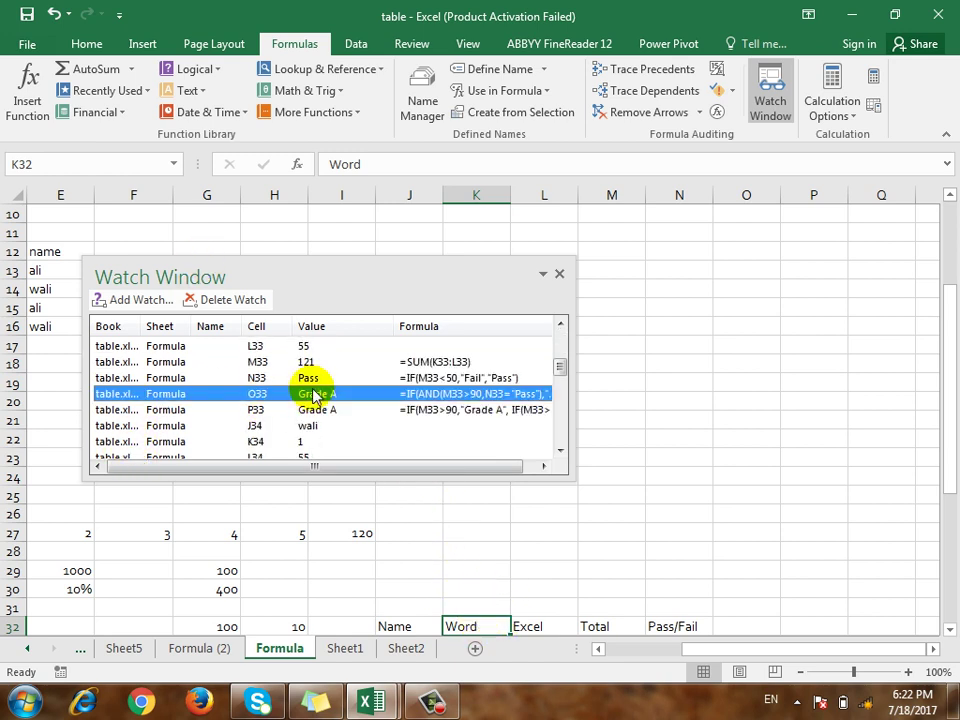
double_click(110, 396)
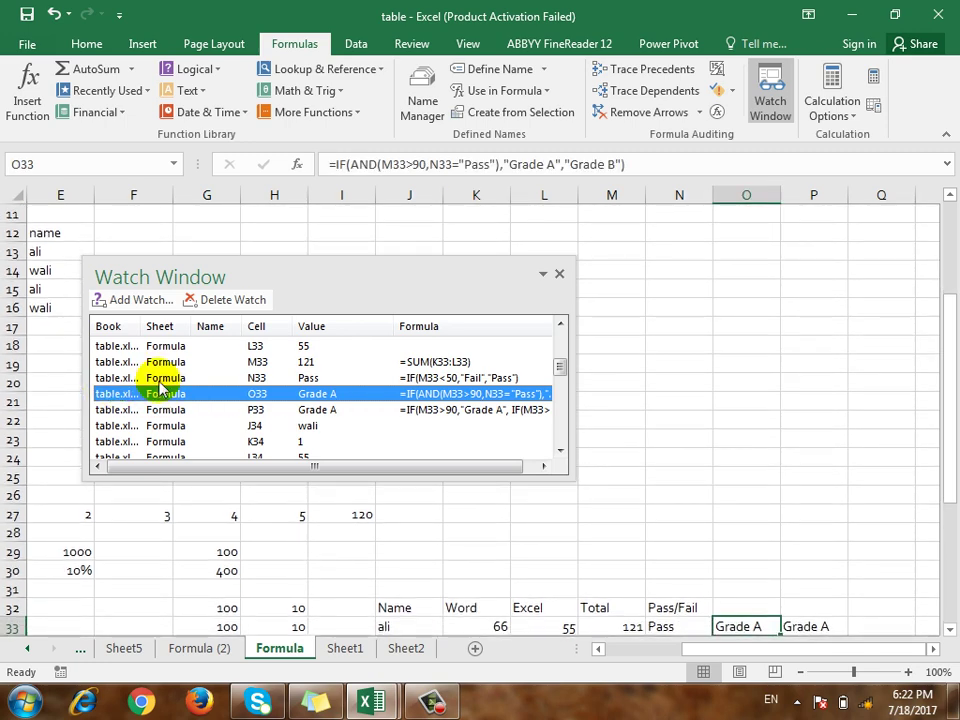
Go to the N36 Pass/Fail watch, delete it, and close the Watch Window.
scroll(258, 396, "down", 1)
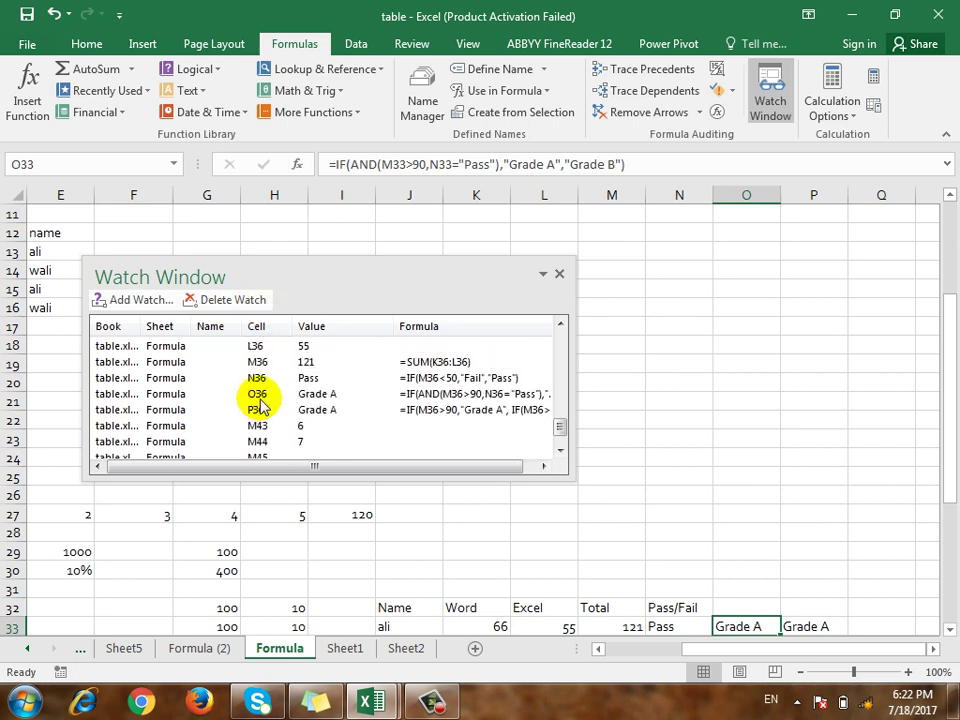
left_click(140, 380)
double_click(187, 379)
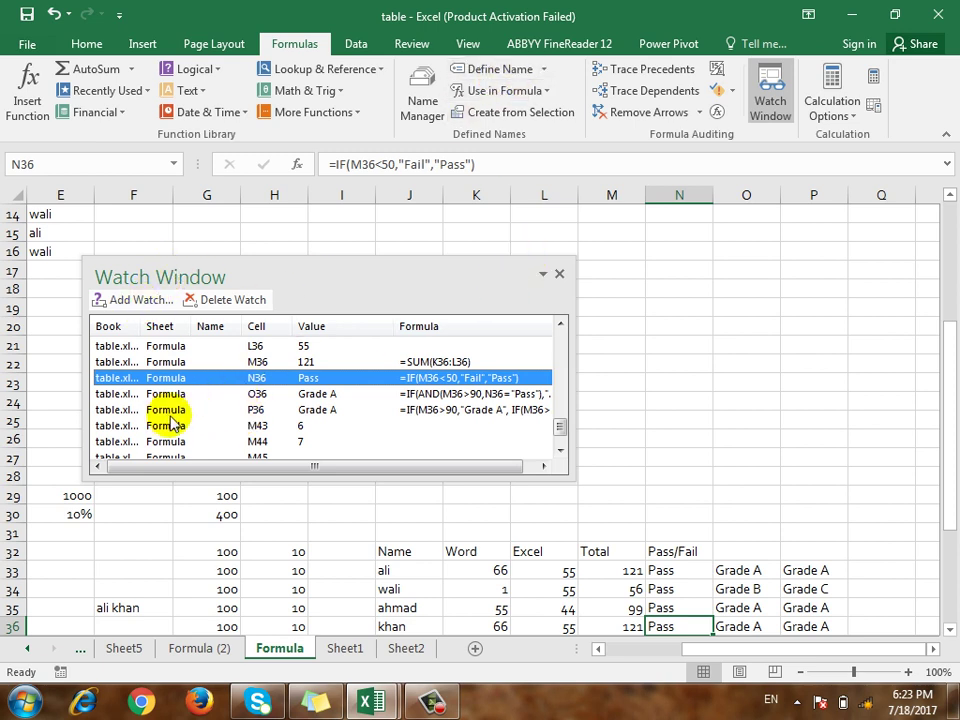
left_click(244, 305)
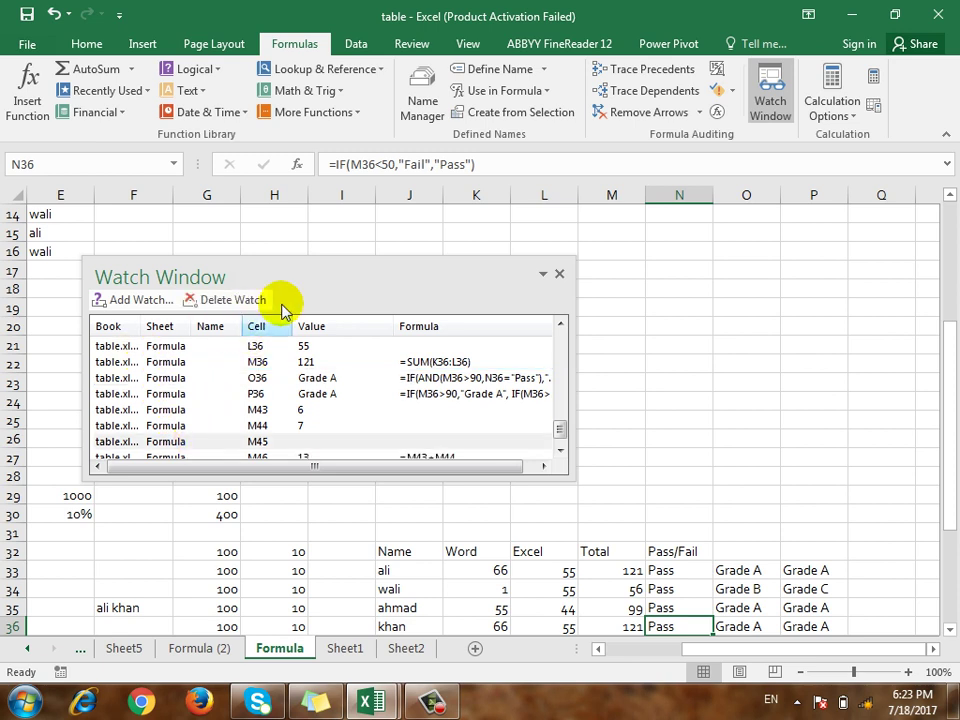
left_click(559, 273)
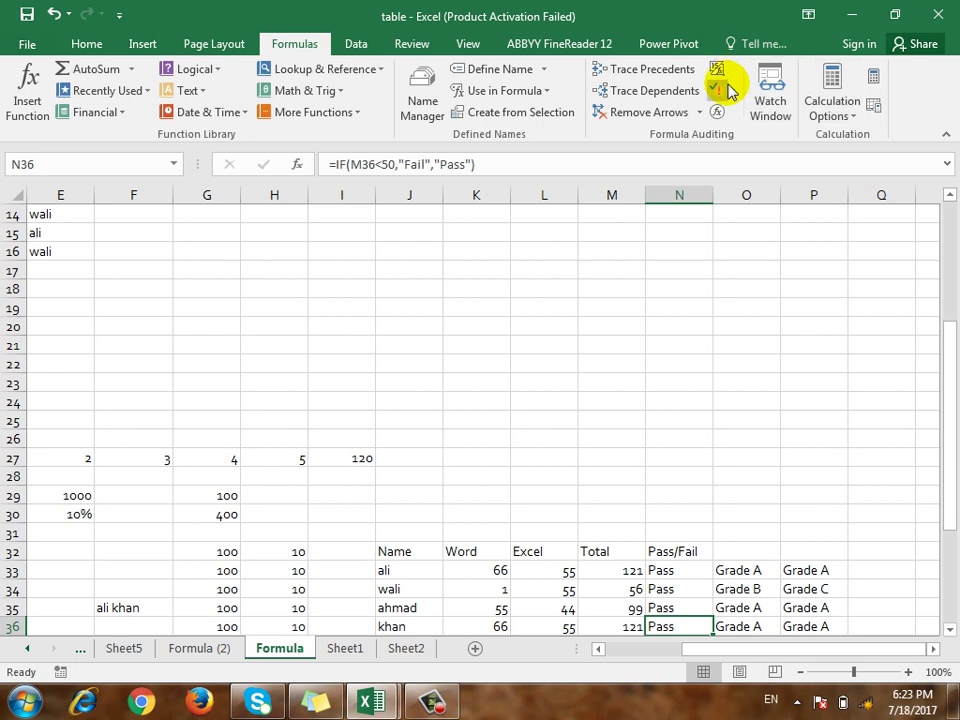
Enter 7 in L21 and 8 in M21.
left_click(857, 117)
left_click(707, 336)
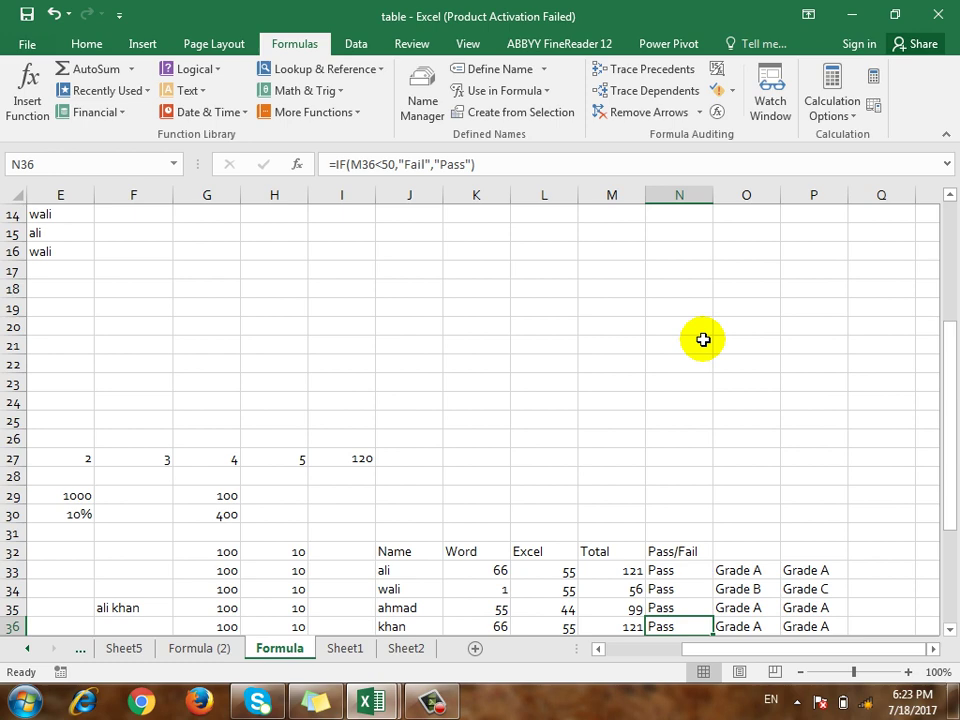
left_click(553, 343)
scroll(659, 365, "up", 1)
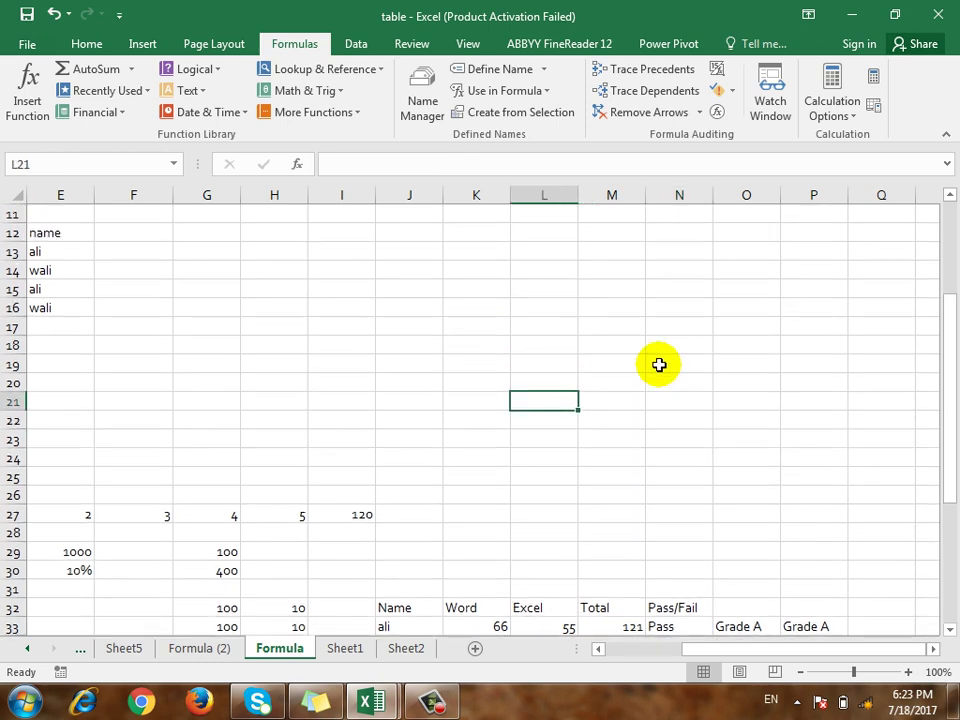
type("7")
key("Tab")
type("8")
key("Tab")
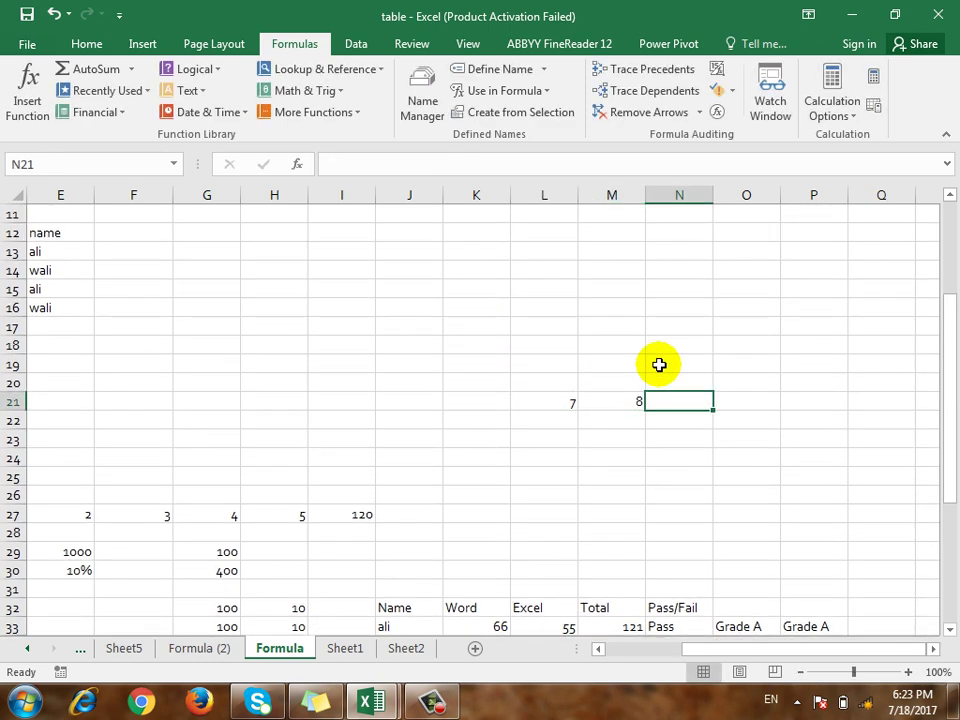
Enter the formula =L21+M21 in M23.
key("Down")
key("Down")
key("Left")
type("=")
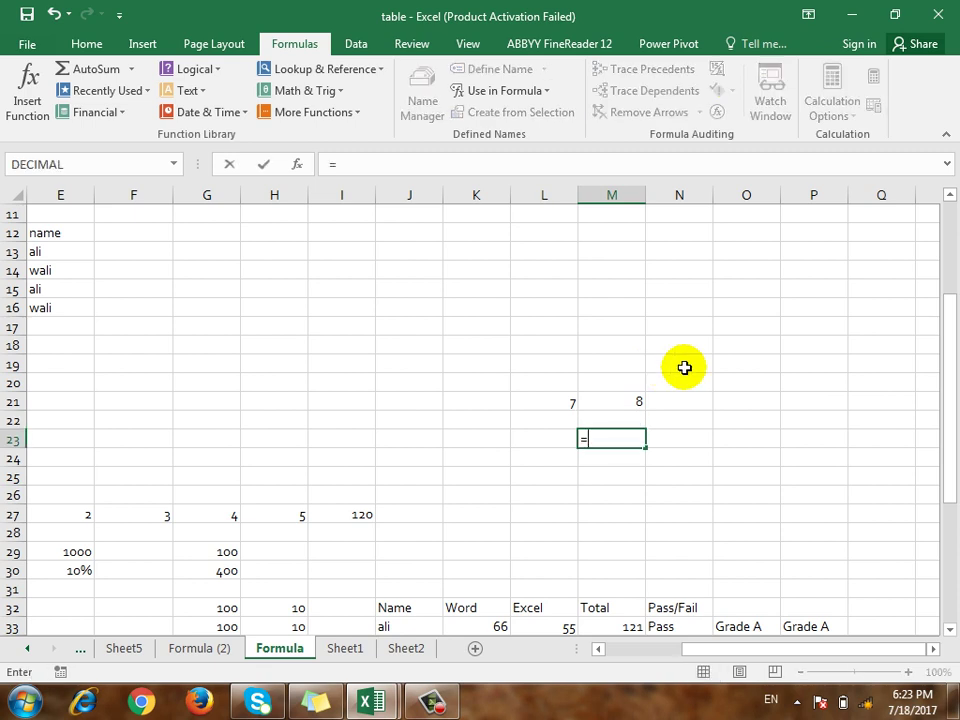
left_click(548, 402)
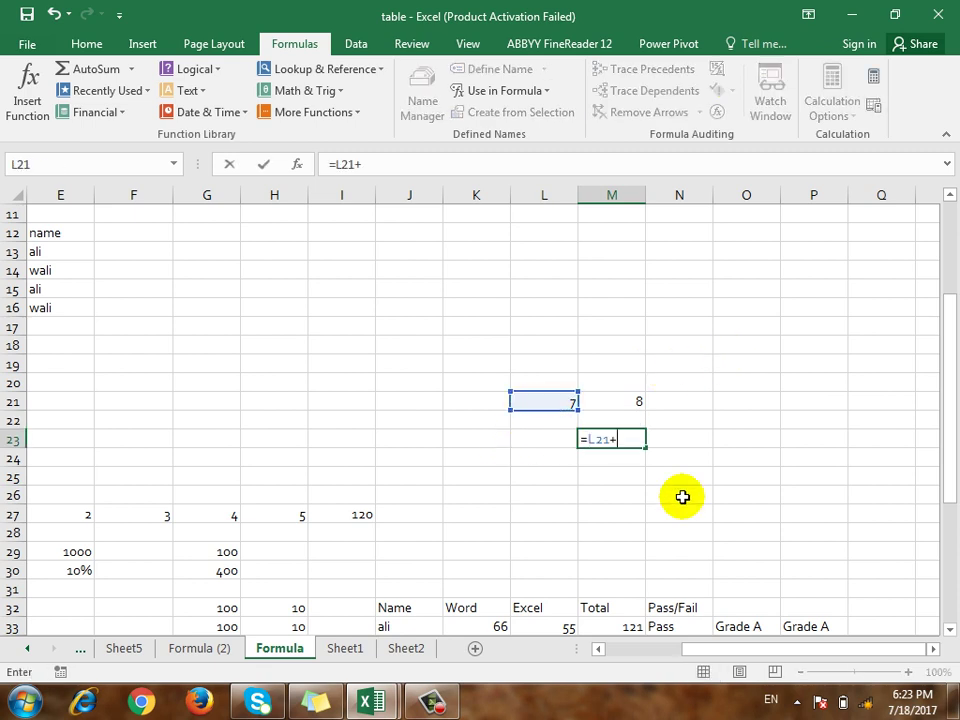
type("+")
left_click(638, 403)
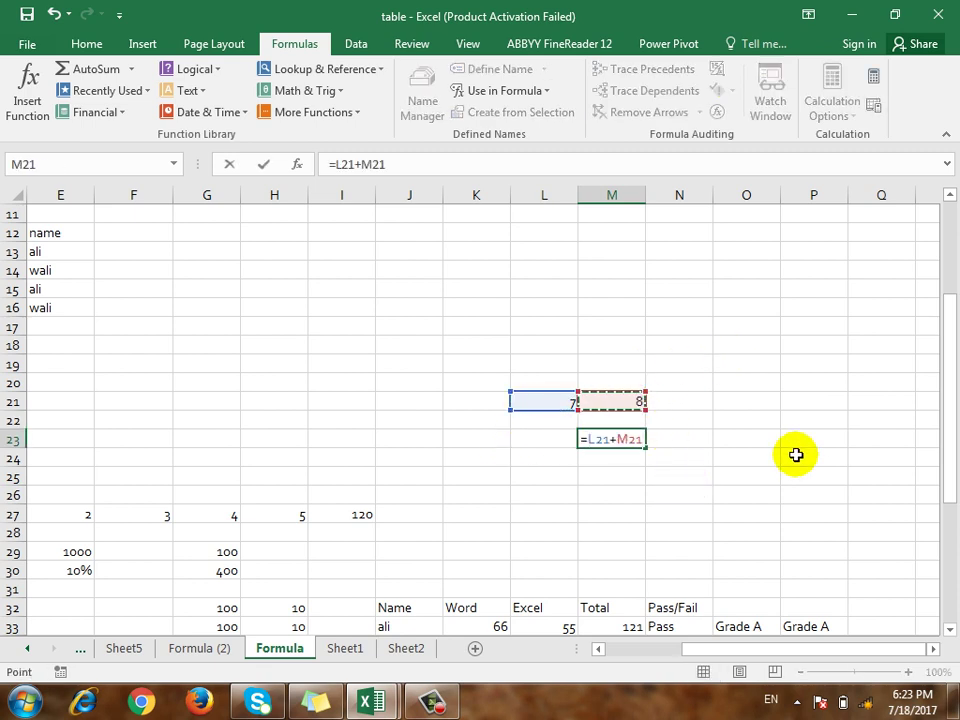
key("Return")
Change L21 to 5 so M23 updates to 13.
key("Left")
key("Up")
key("Up")
key("Up")
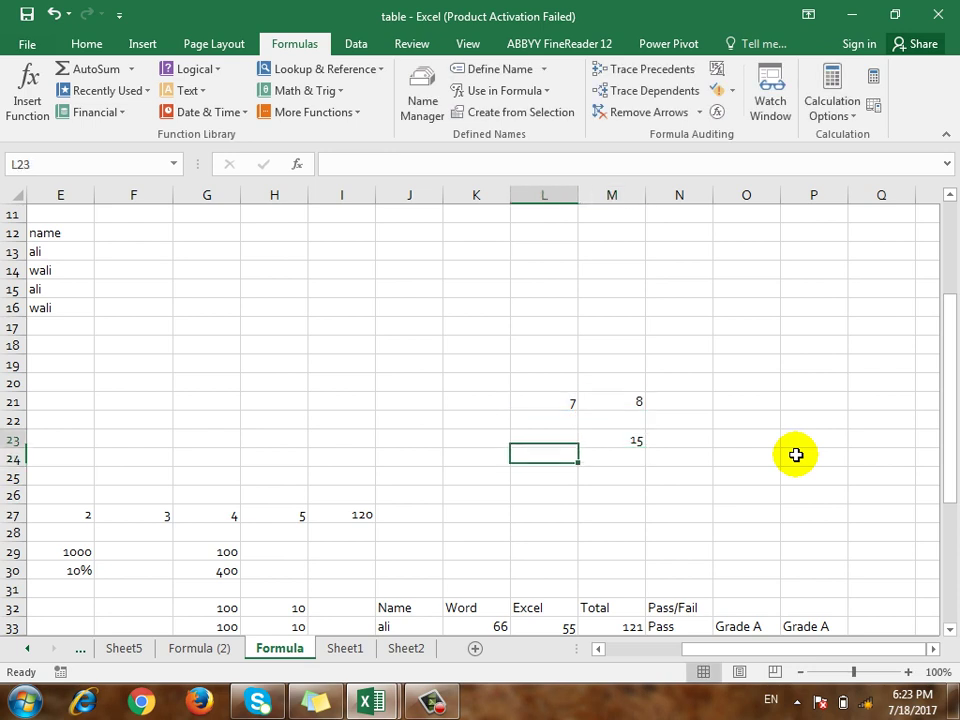
type("5")
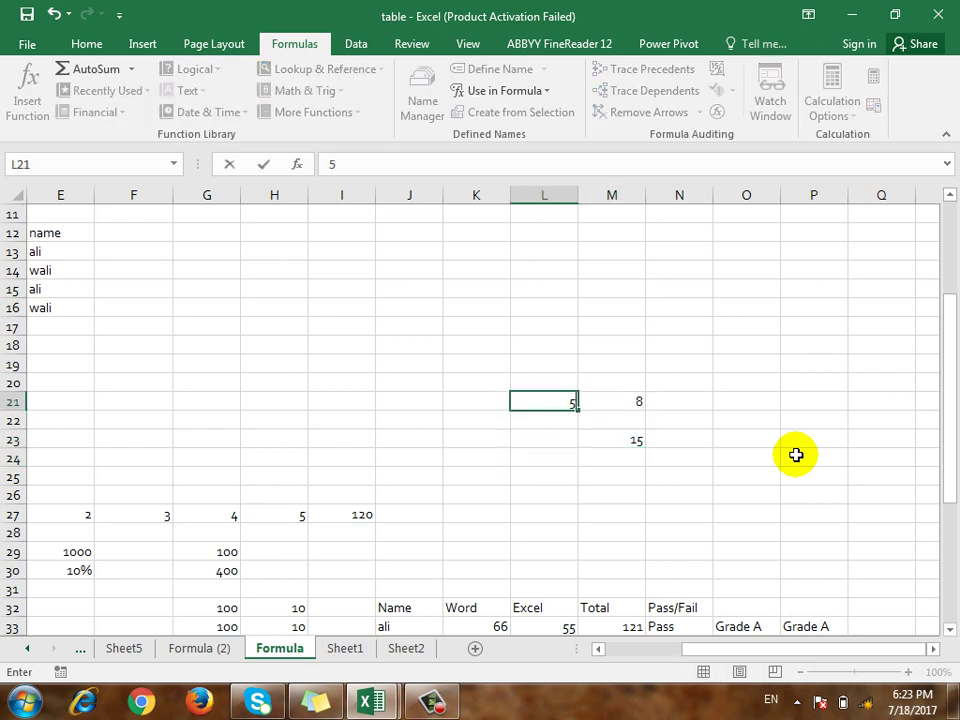
key("Return")
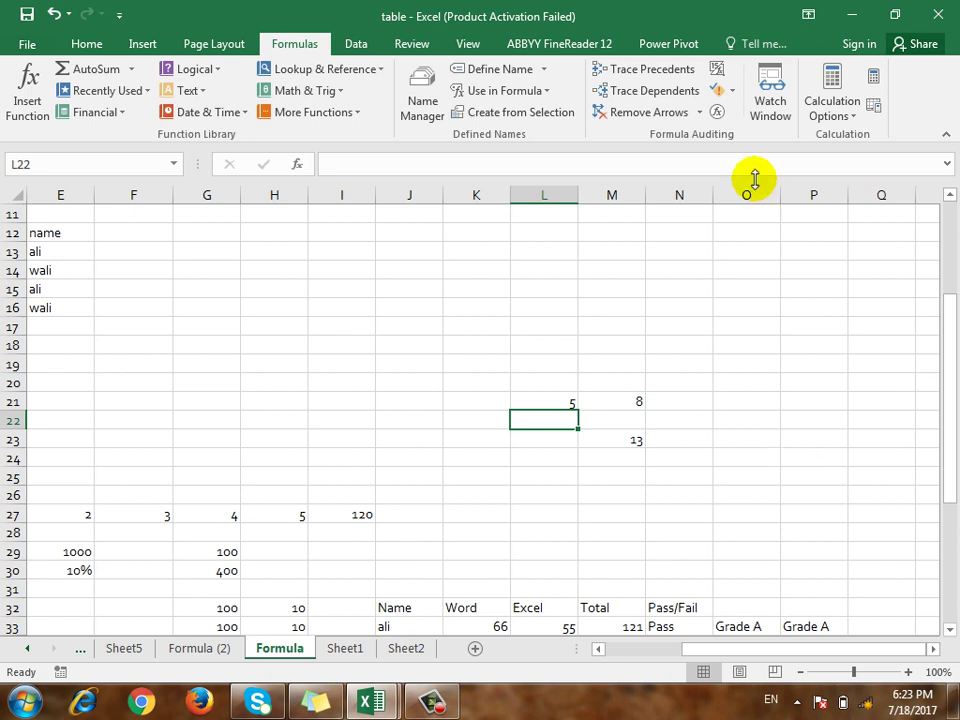
left_click(850, 118)
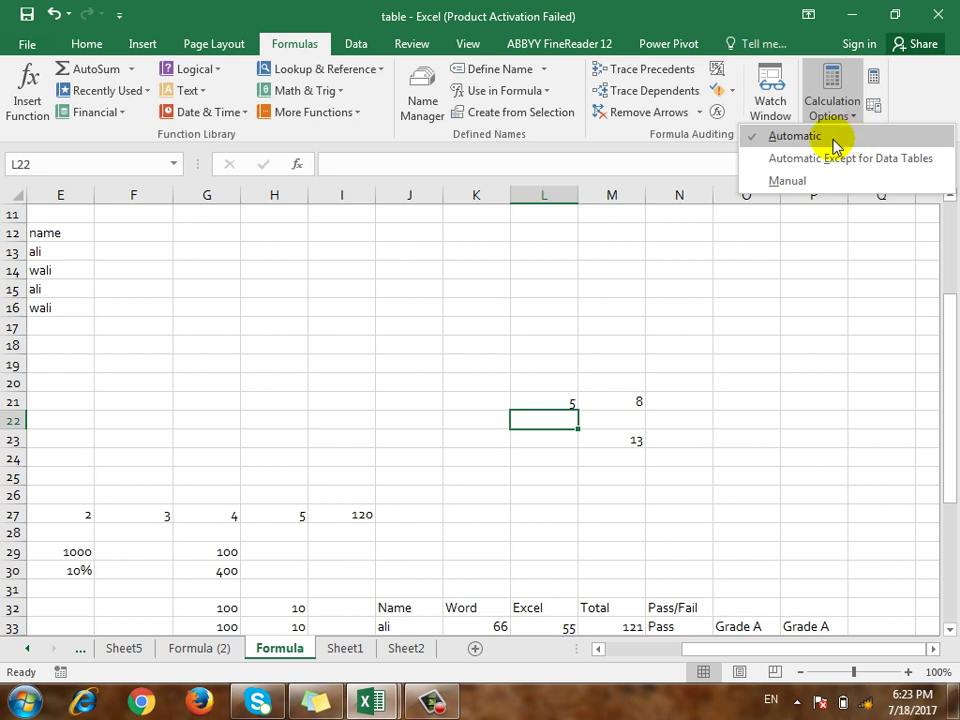
Replace M21's 8 with 5 so the M23 total recalculates to 10.
left_click(643, 399)
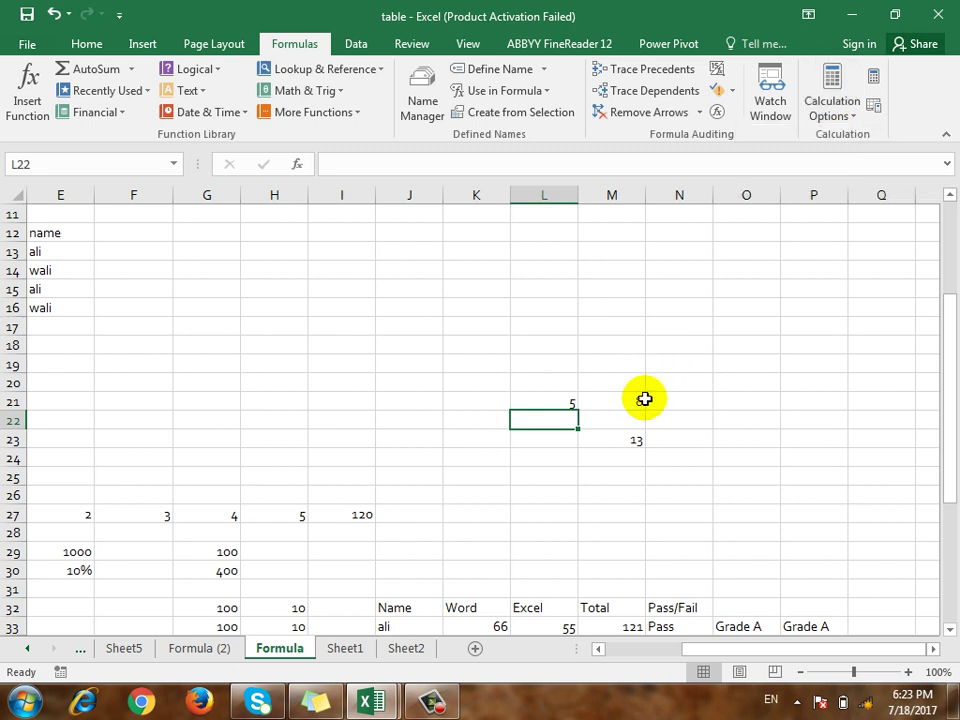
left_click(630, 401)
key("BackSpace")
type("5")
key("Return")
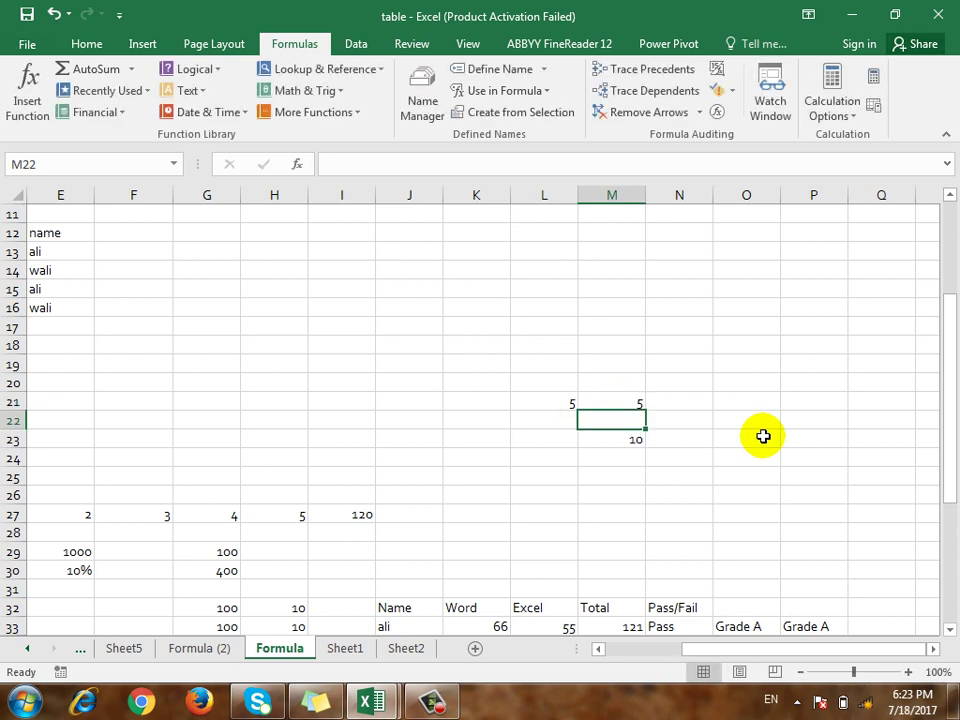
left_click(826, 115)
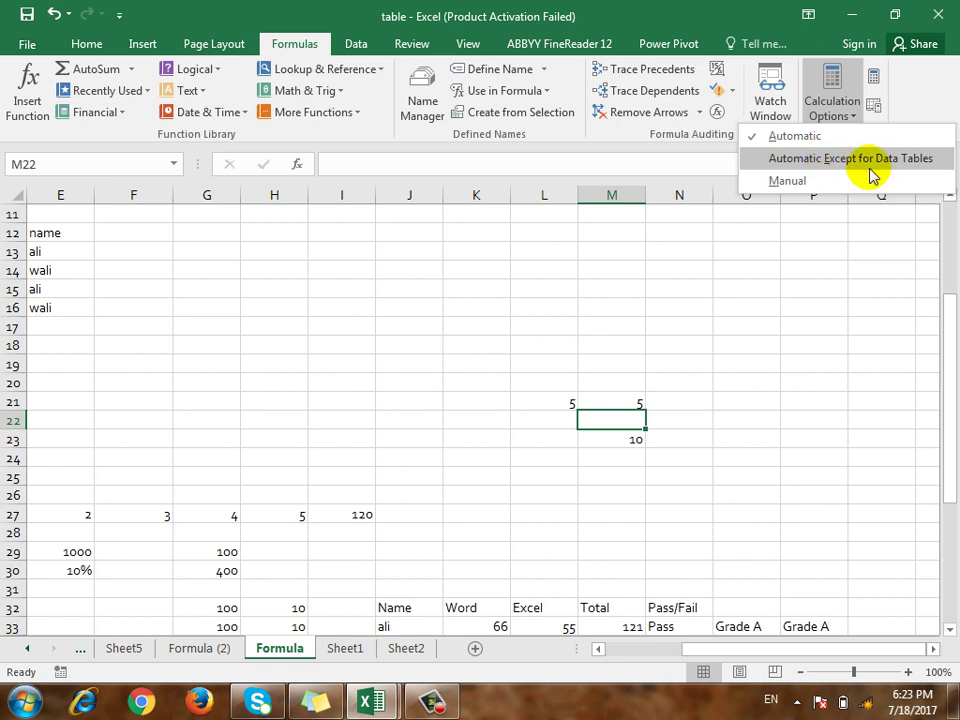
Look over the Page Layout and Insert ribbons, then show the Formulas Calculation Options list.
left_click(207, 43)
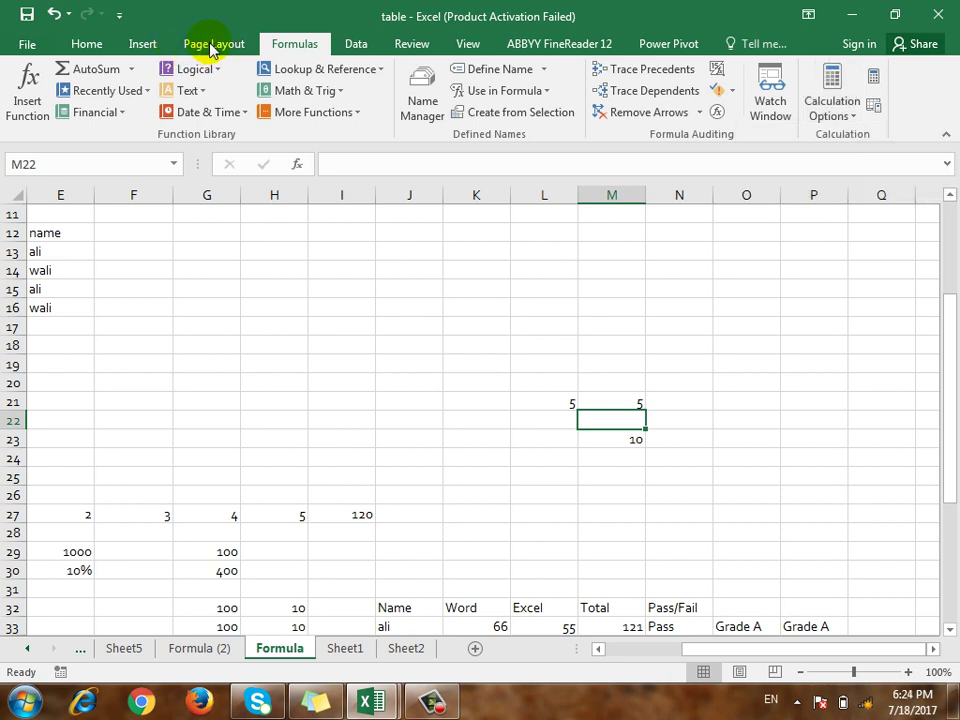
left_click(204, 43)
left_click(142, 43)
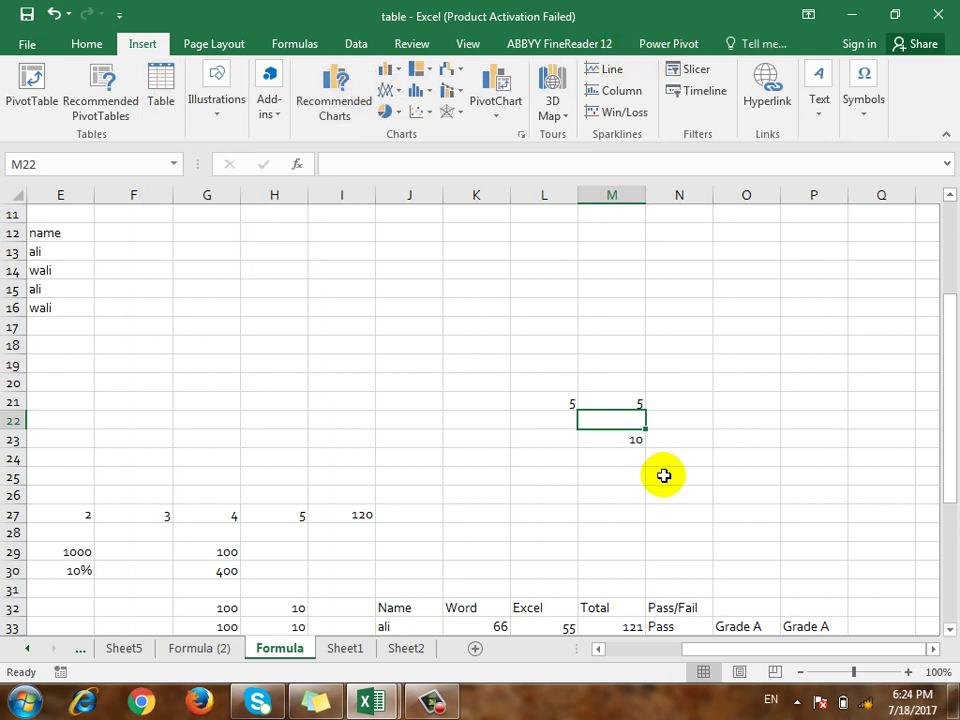
left_click(280, 43)
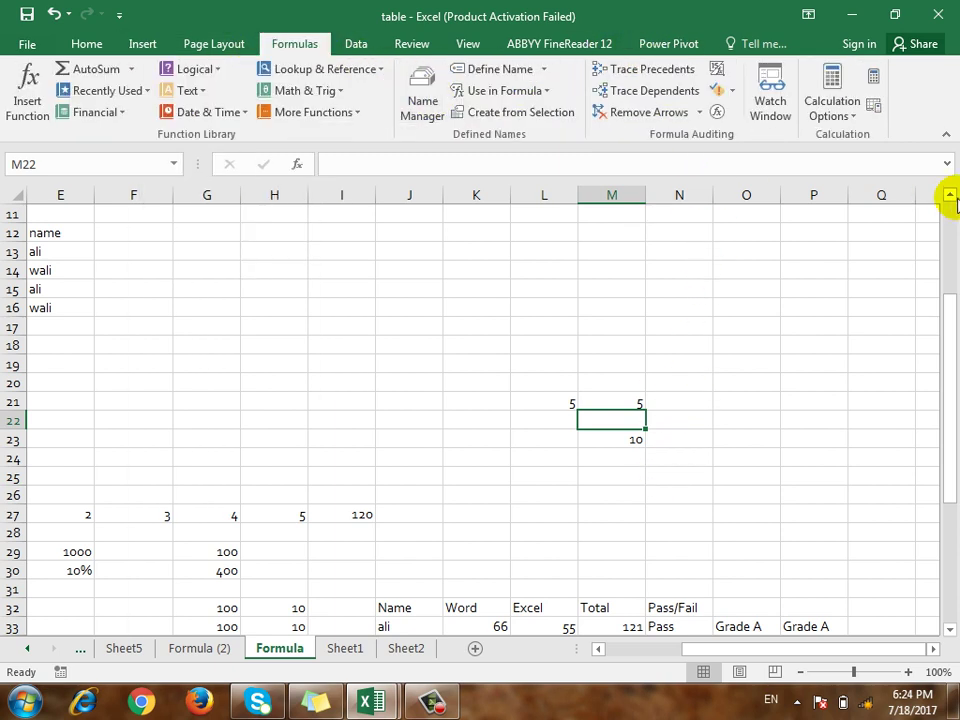
left_click(830, 108)
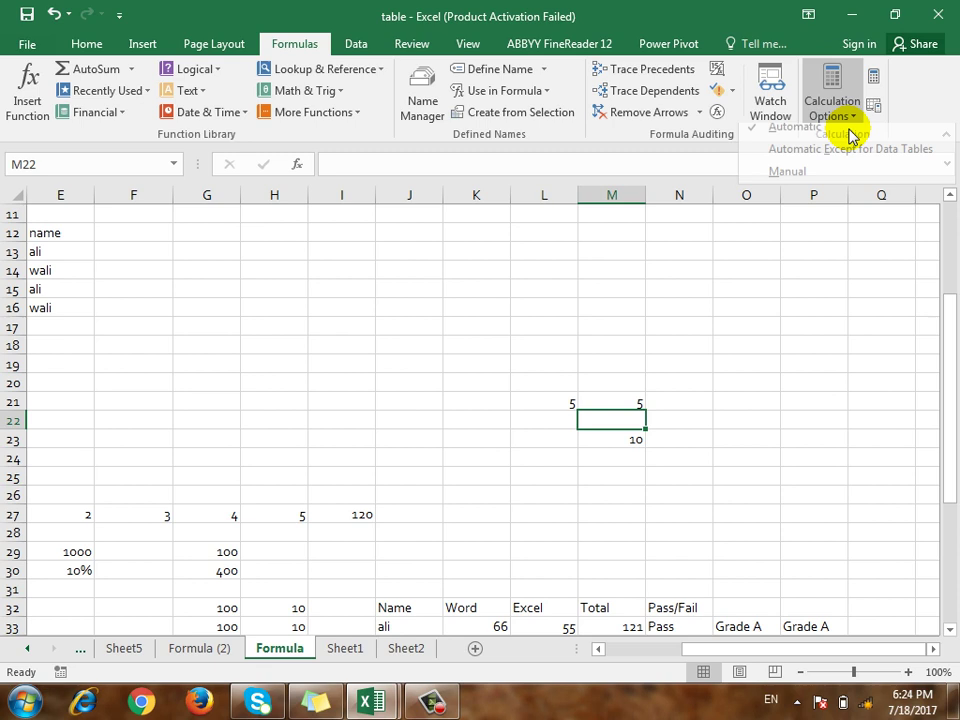
Set calculation to Automatic Except for Data Tables and change L21 to 4.
left_click(814, 163)
key("Up")
key("Left")
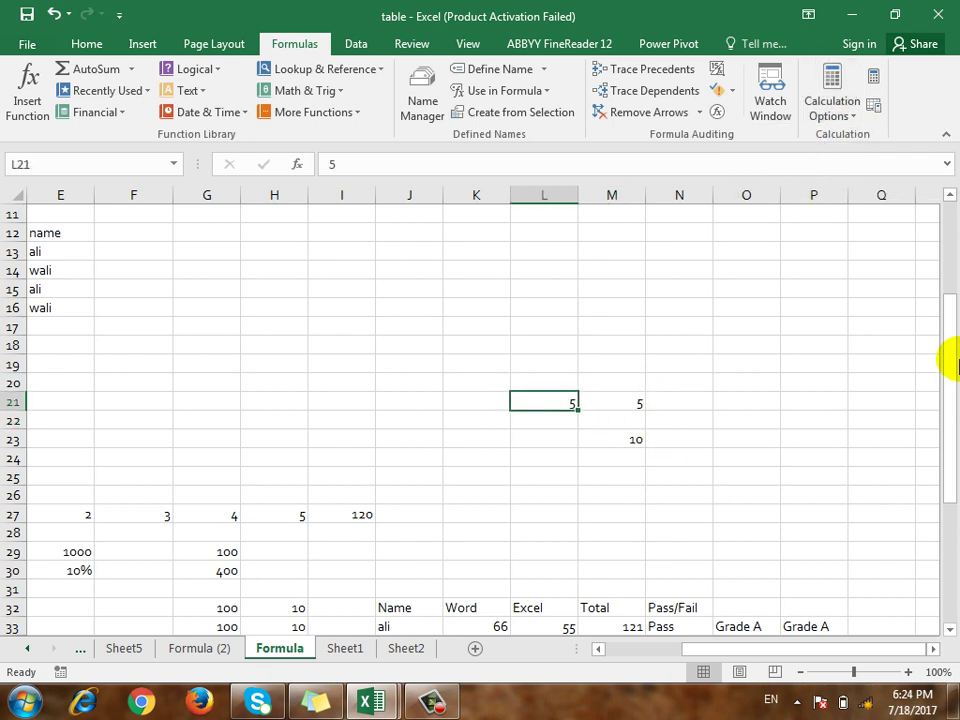
type("4")
key("Return")
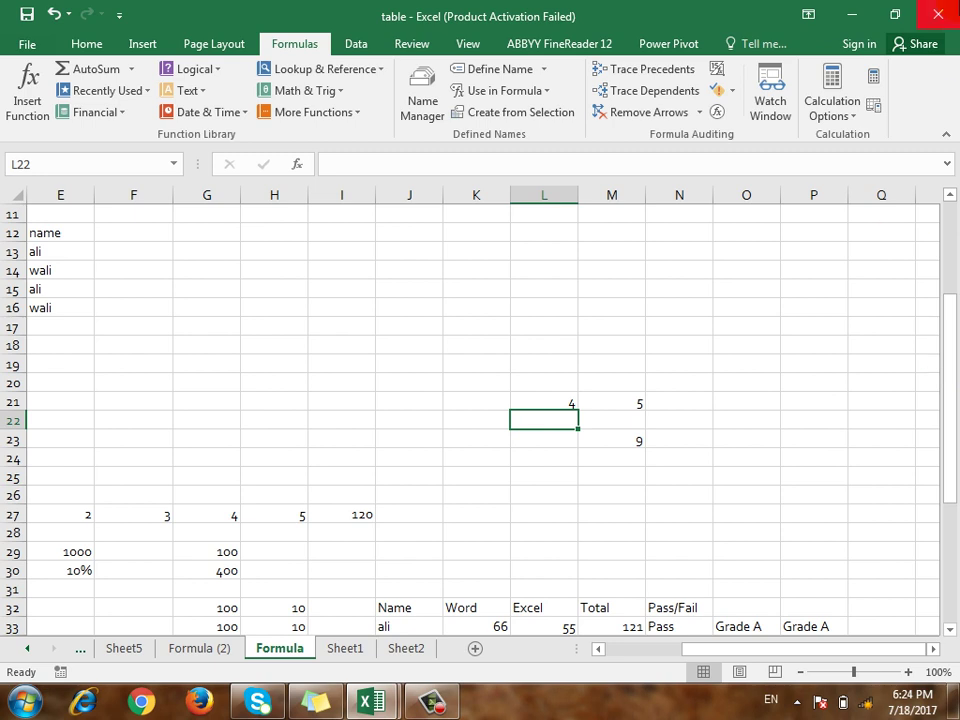
Switch calculation to Manual and enter 10 in L21, leaving M23 at 9.
left_click(830, 108)
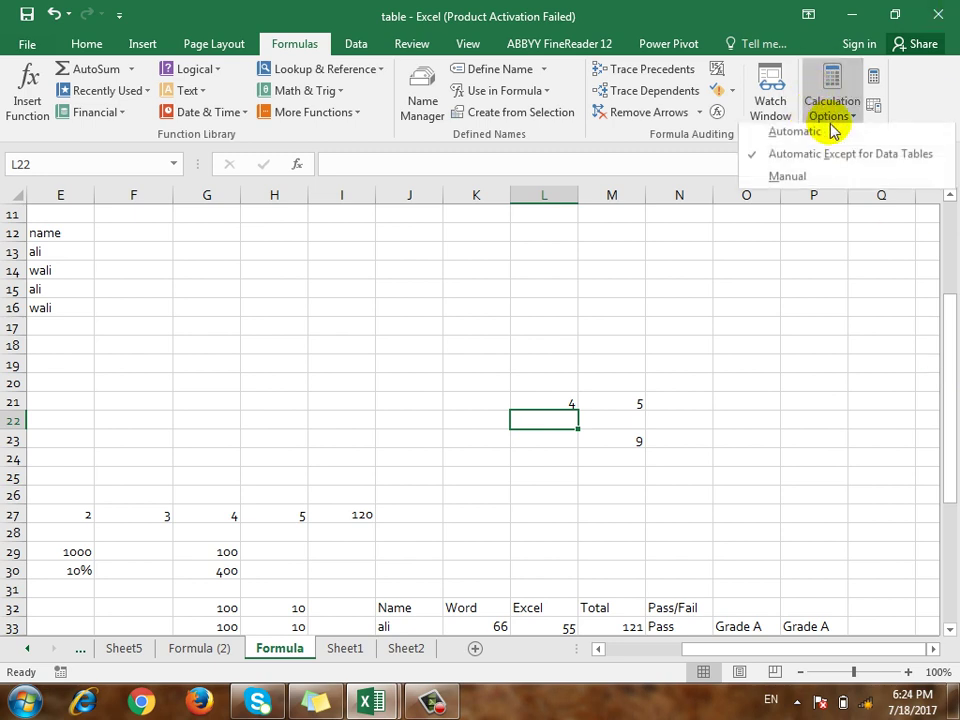
left_click(820, 184)
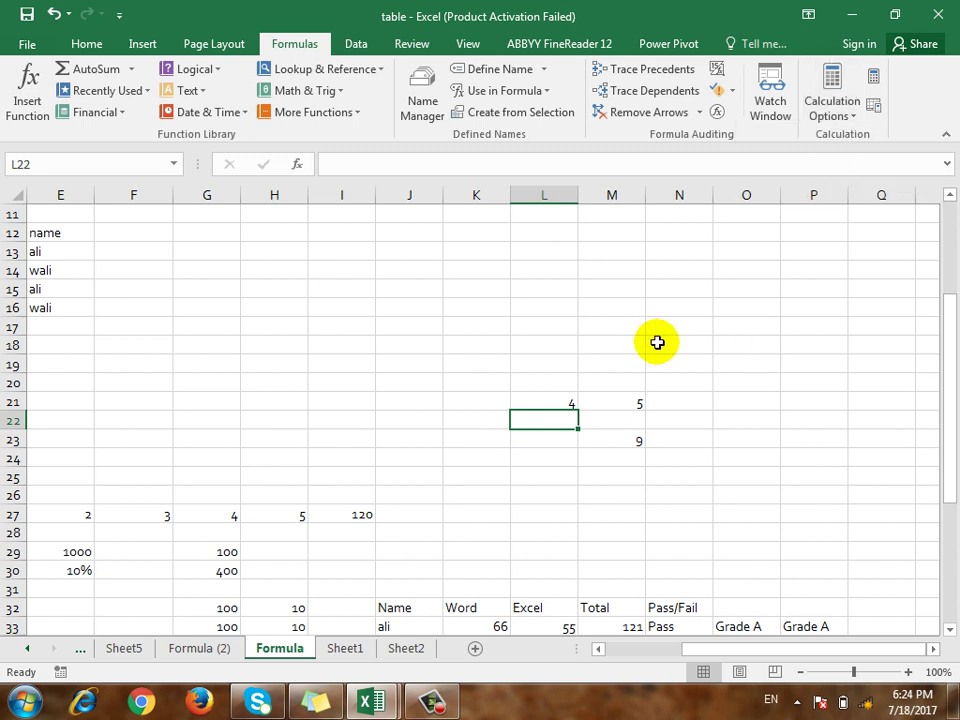
key("Up")
type("1")
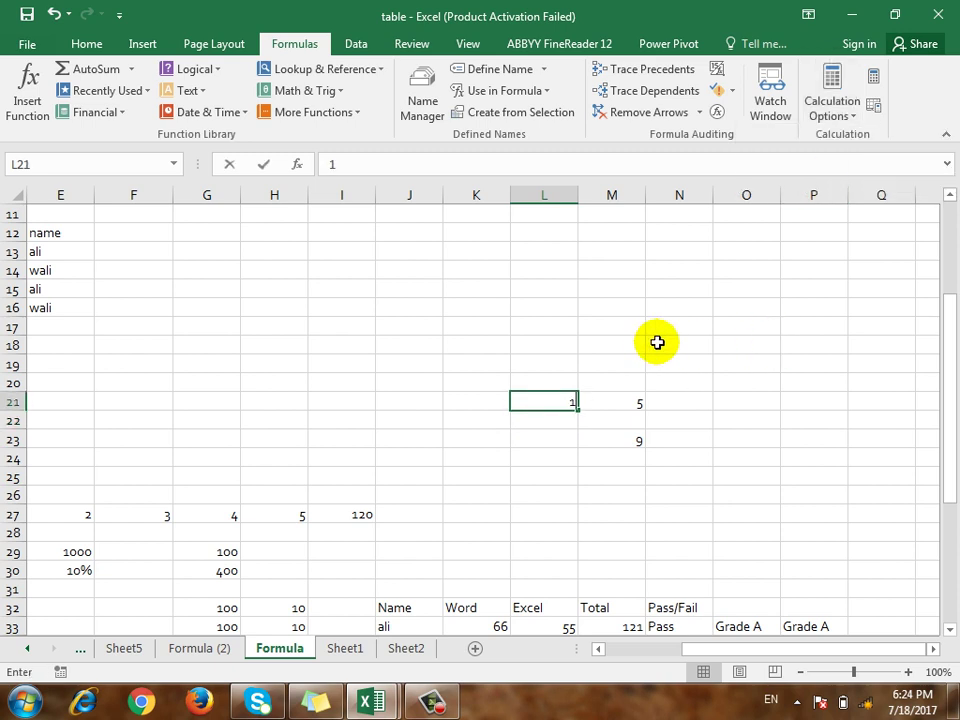
type("0")
key("Return")
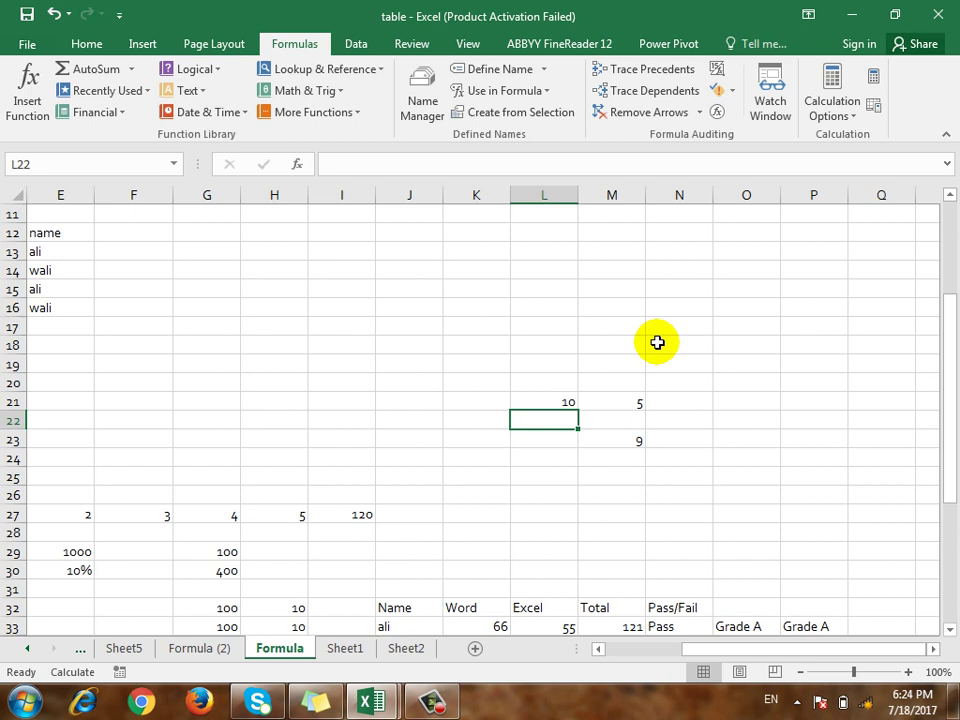
left_click(832, 112)
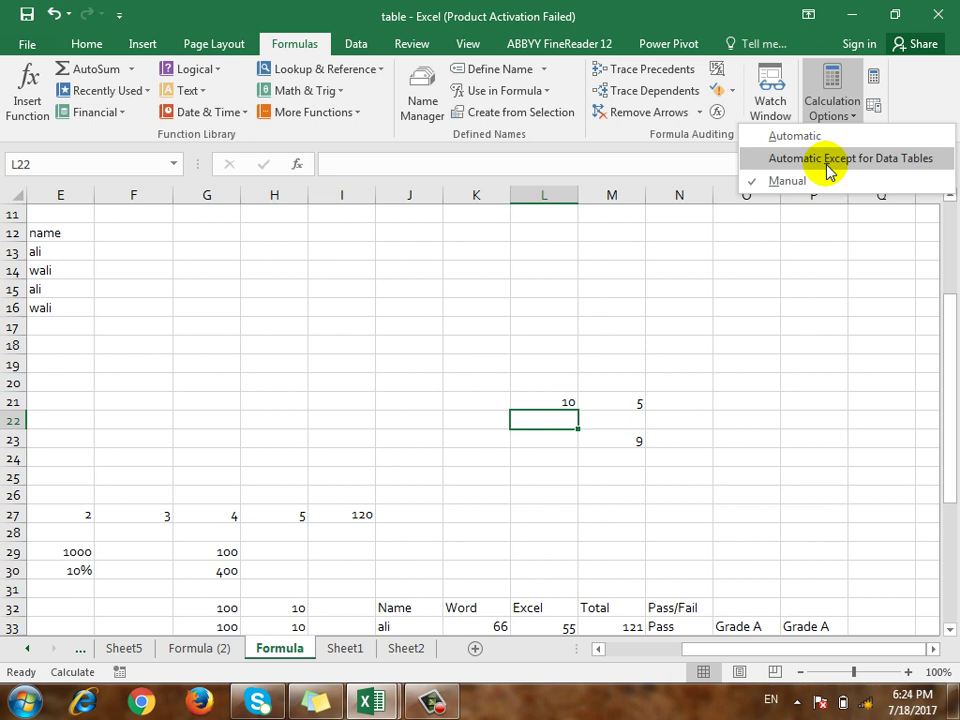
Run Calculate Now, keep calculation Manual, and enter 77 in M21.
left_click(793, 296)
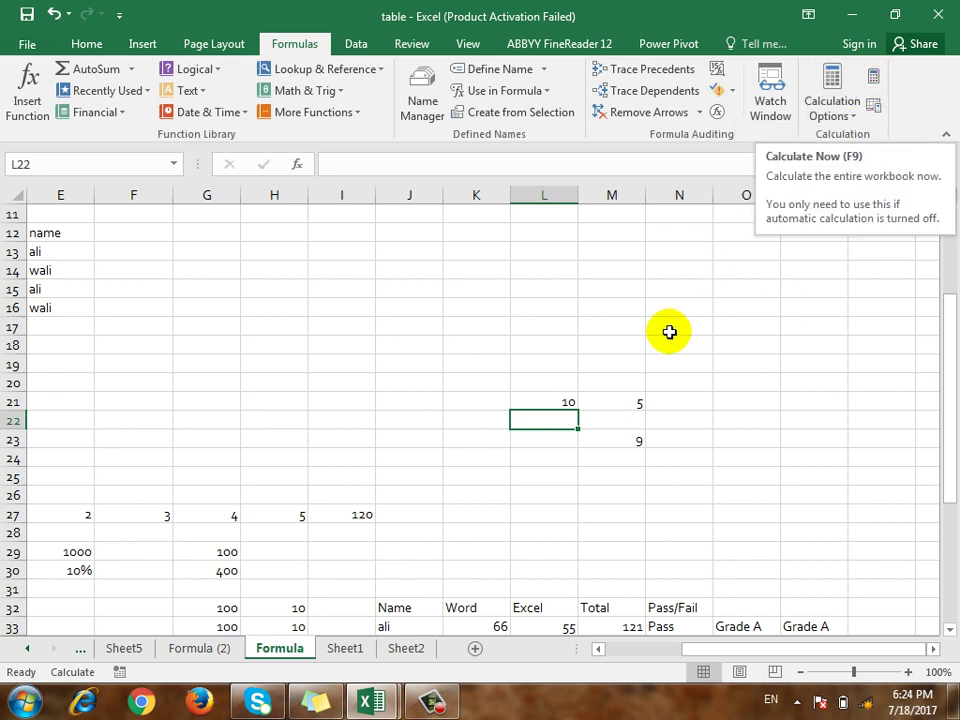
left_click(869, 79)
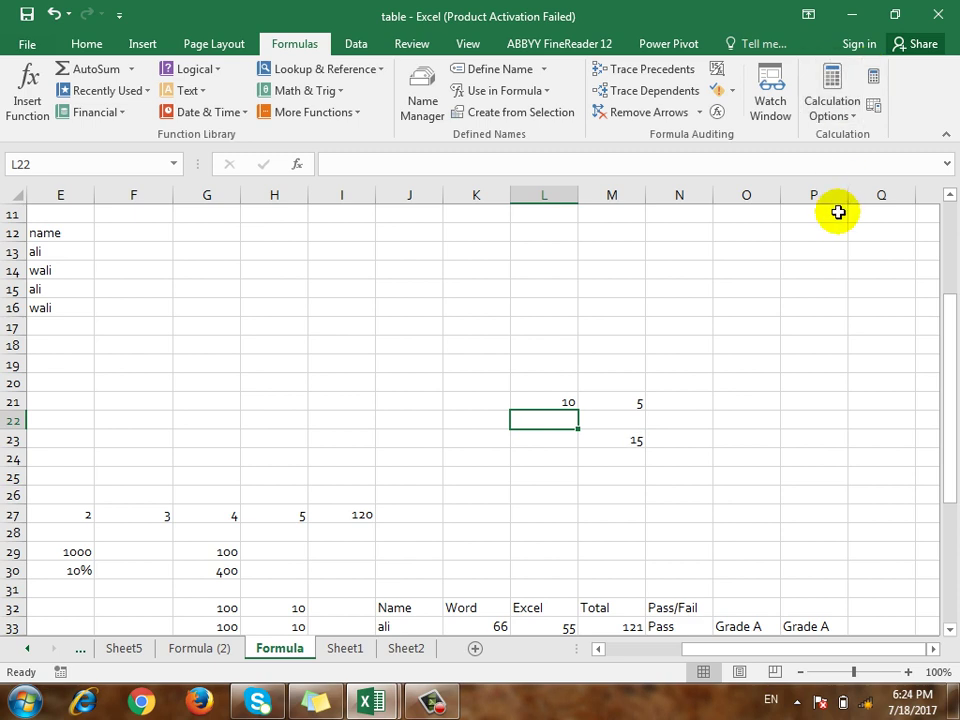
left_click(832, 108)
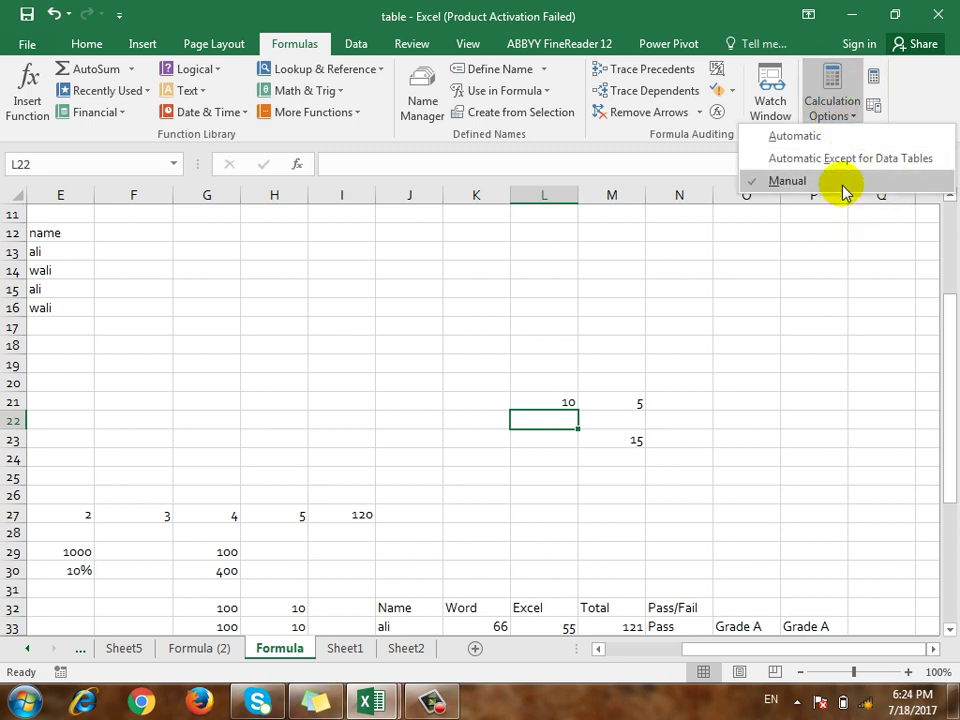
left_click(843, 192)
left_click(639, 379)
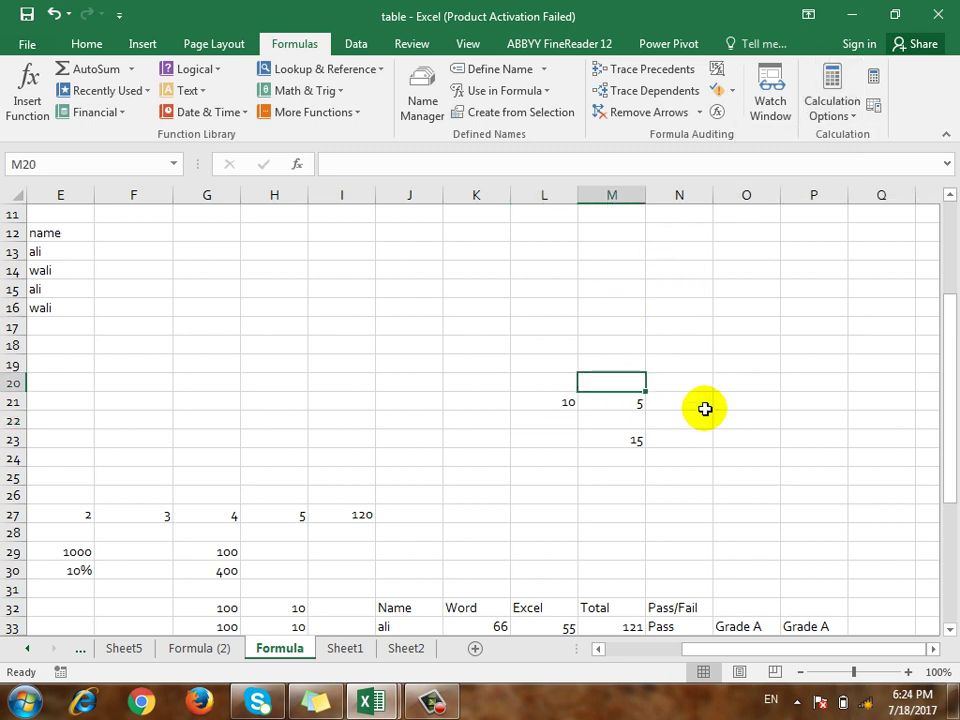
key("Down")
key("BackSpace")
type("77")
key("Return")
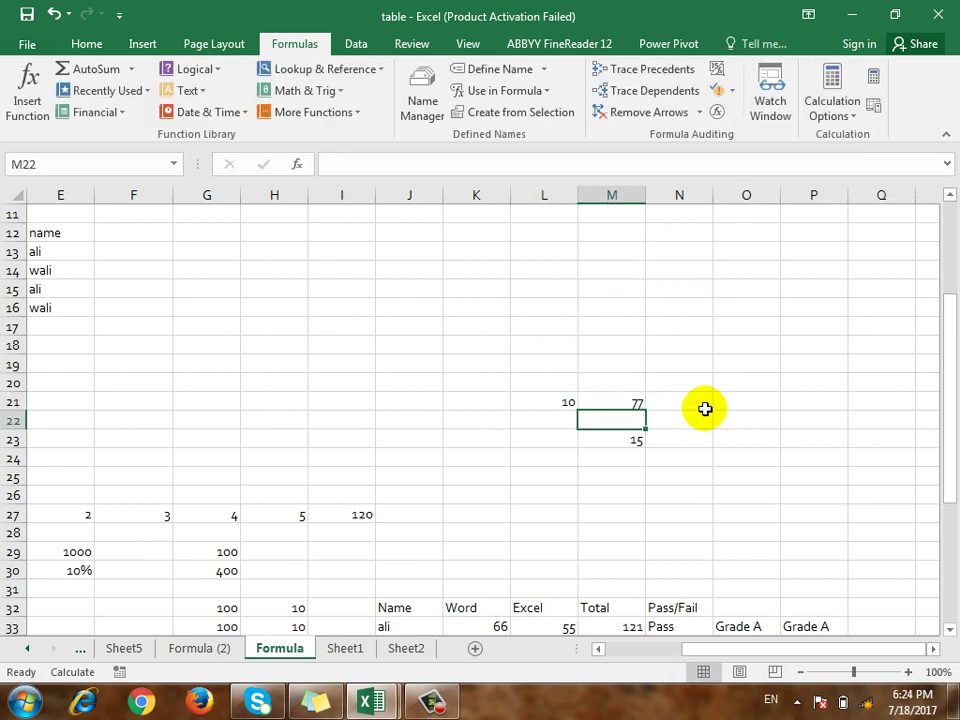
key("Down")
key("Down")
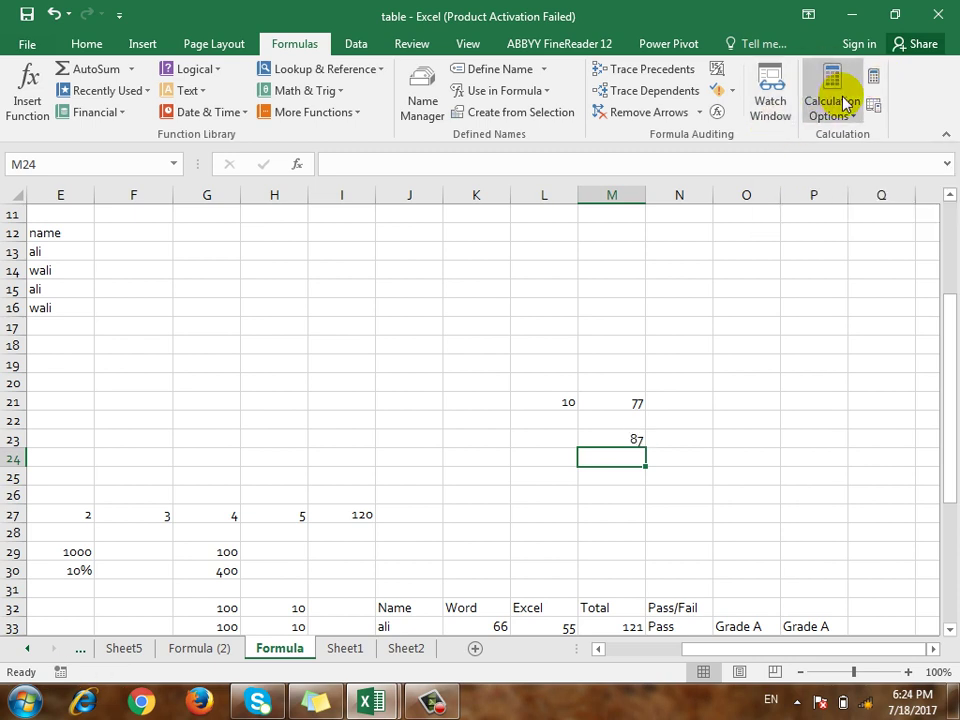
Switch calculation back to Automatic and enter 232 in L21.
left_click(838, 102)
left_click(808, 138)
left_click(550, 403)
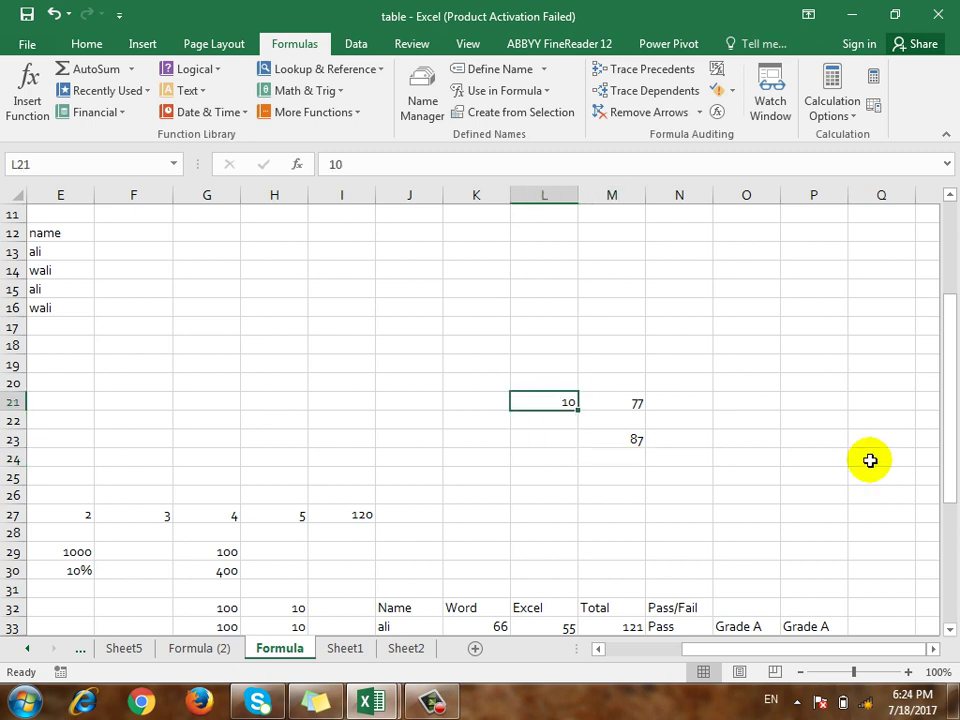
type("232")
key("Return")
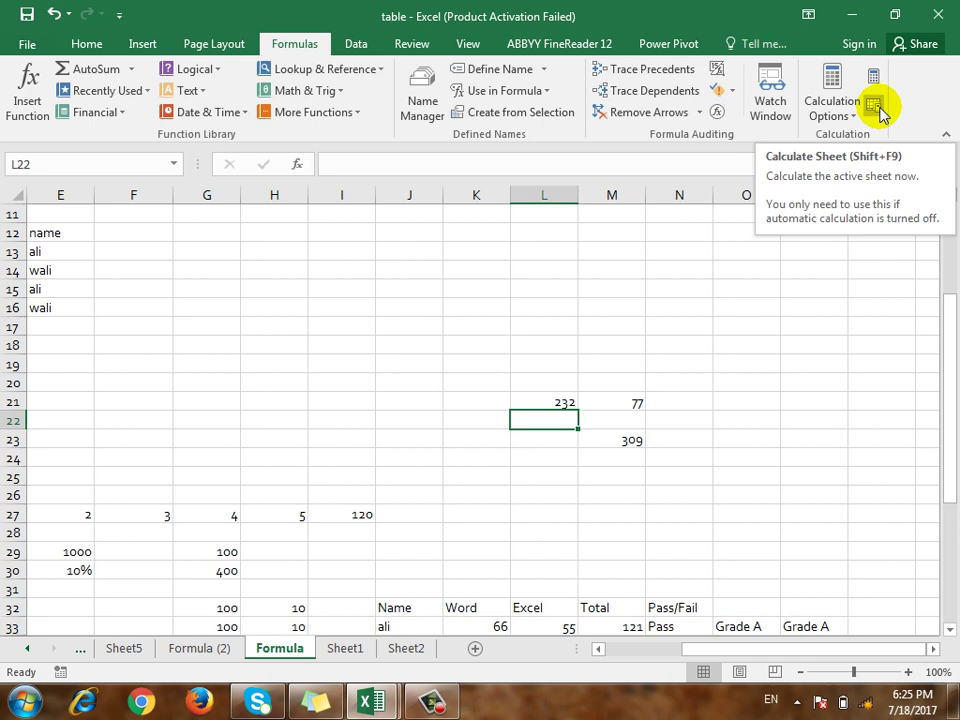
Switch to Manual, enter 66 in M21, then run Calculate Now.
left_click(829, 110)
left_click(834, 180)
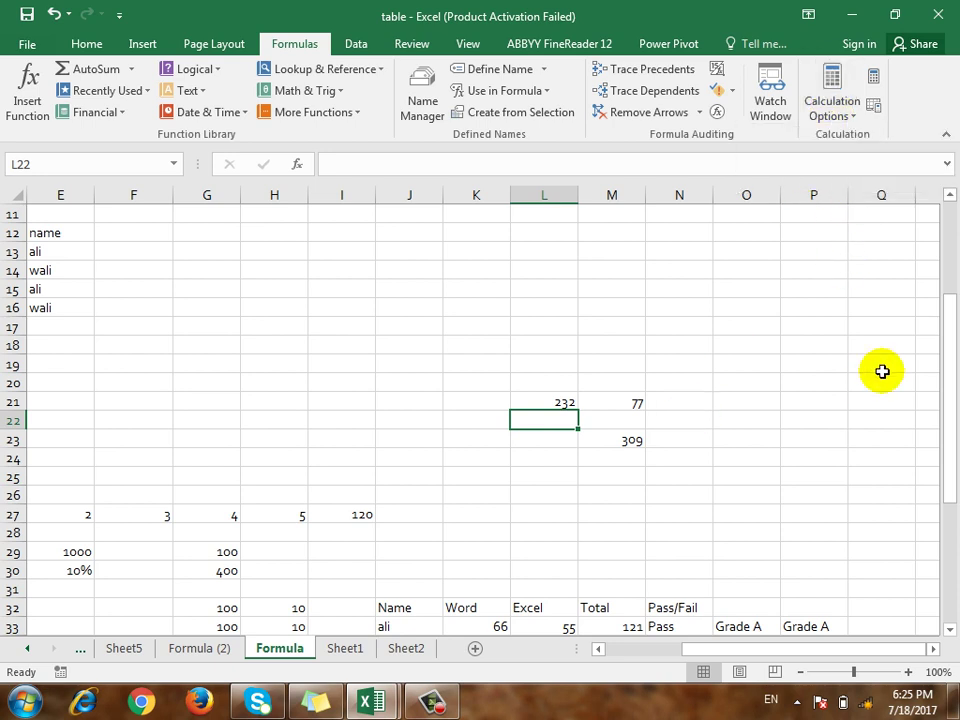
key("Up")
key("Right")
type("66")
key("Return")
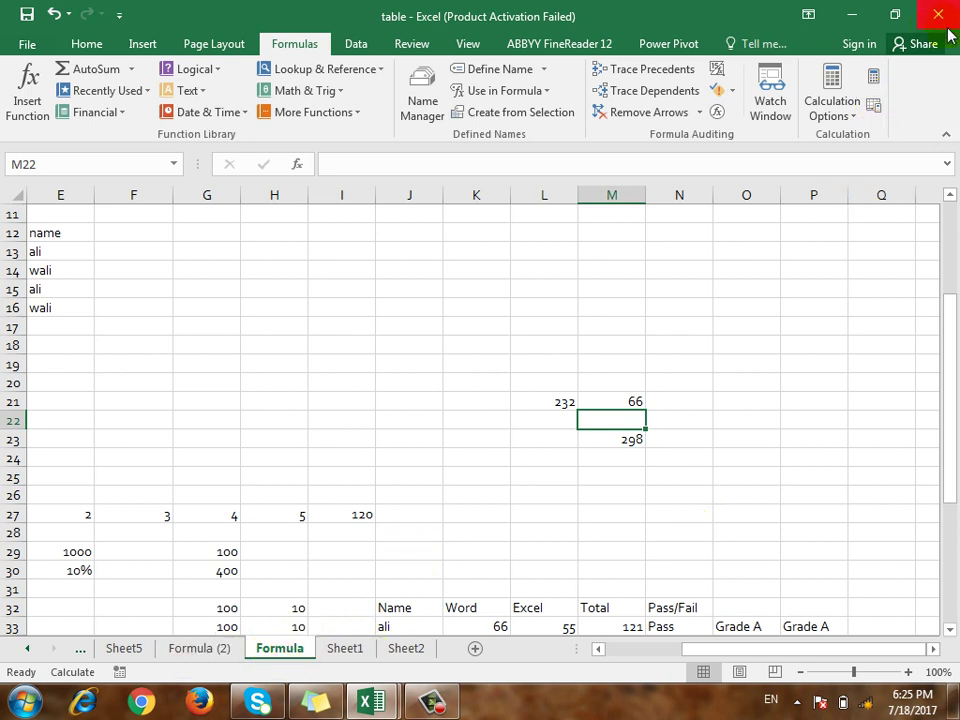
left_click(875, 82)
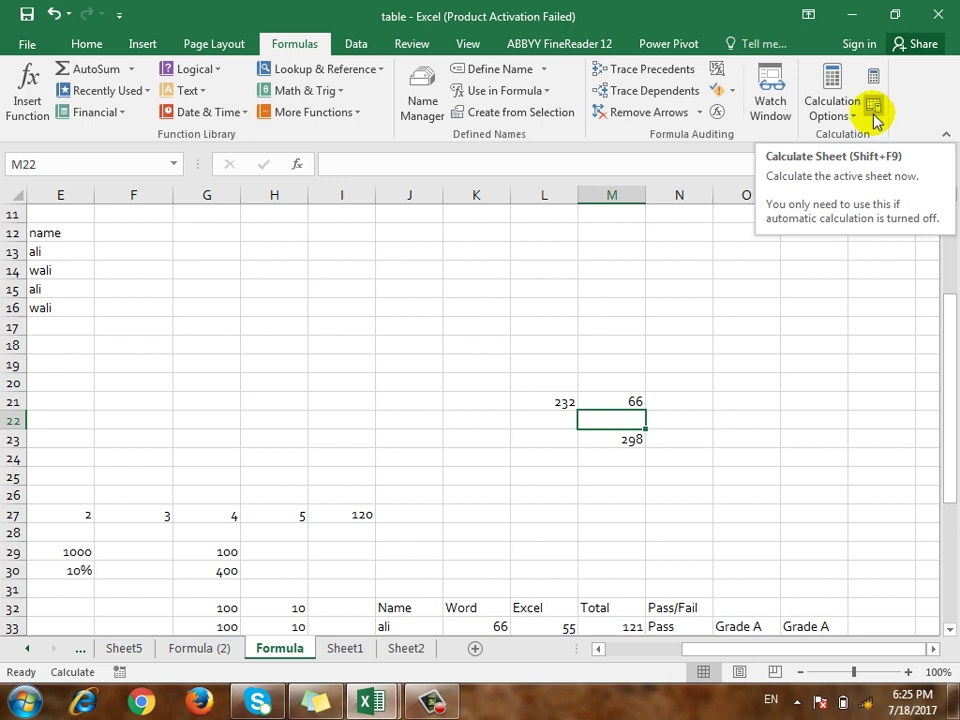
Set calculation to Automatic and enter 4 in both M21 and L21.
left_click(842, 116)
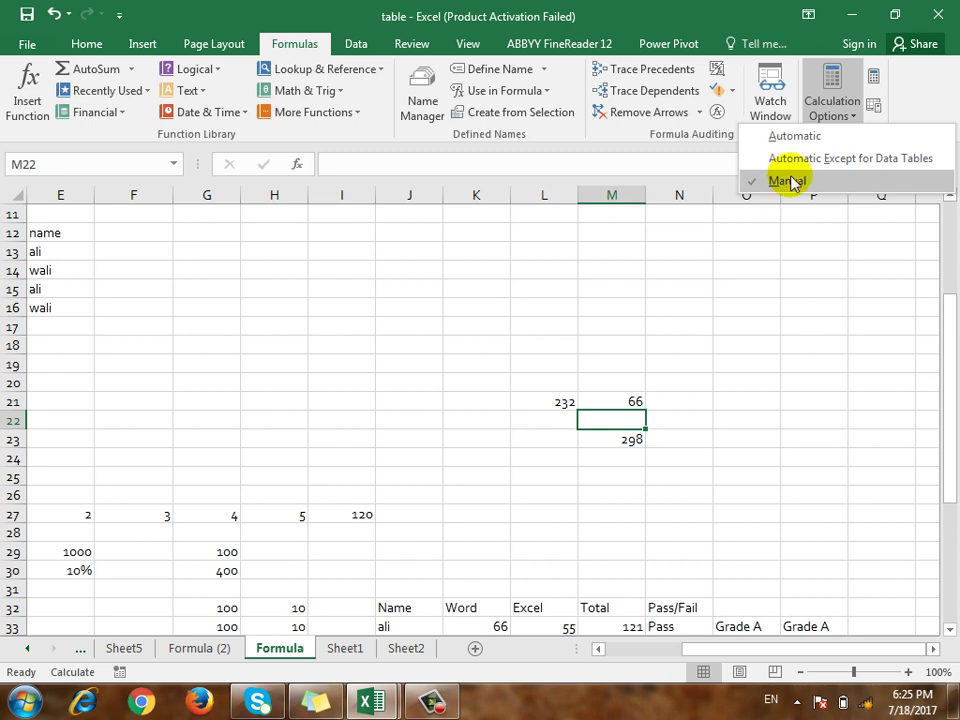
left_click(805, 135)
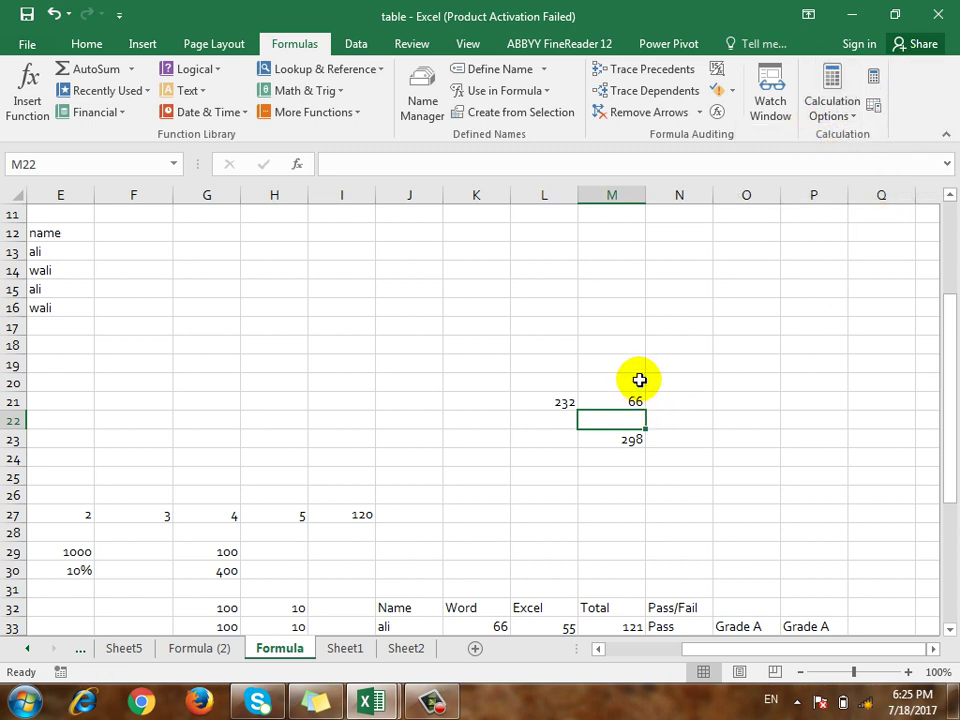
key("Up")
type("4")
key("Left")
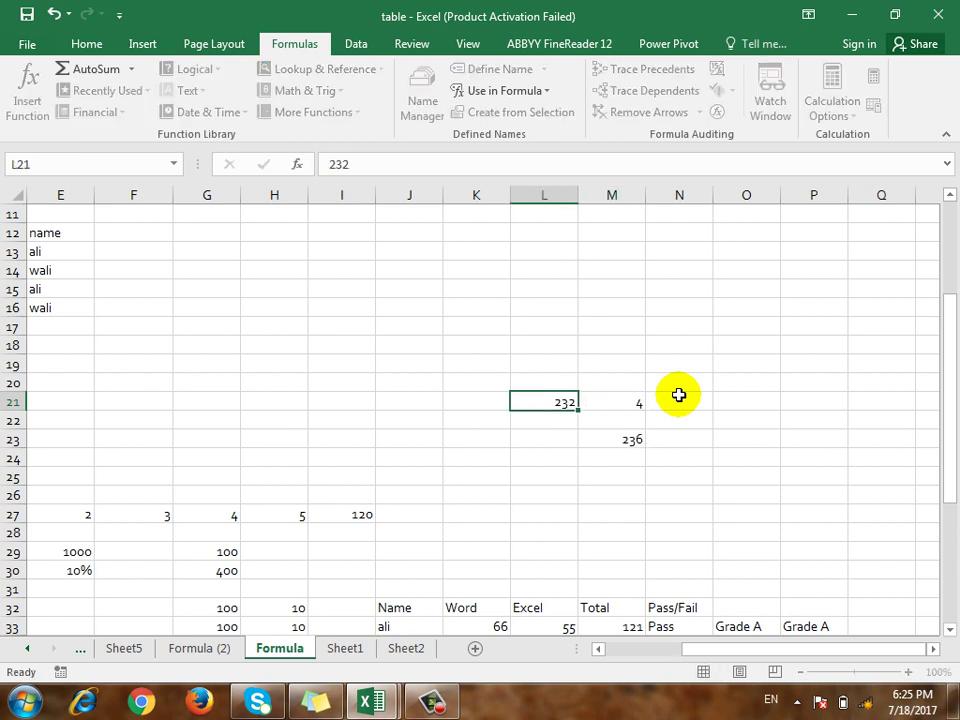
type("4")
key("Return")
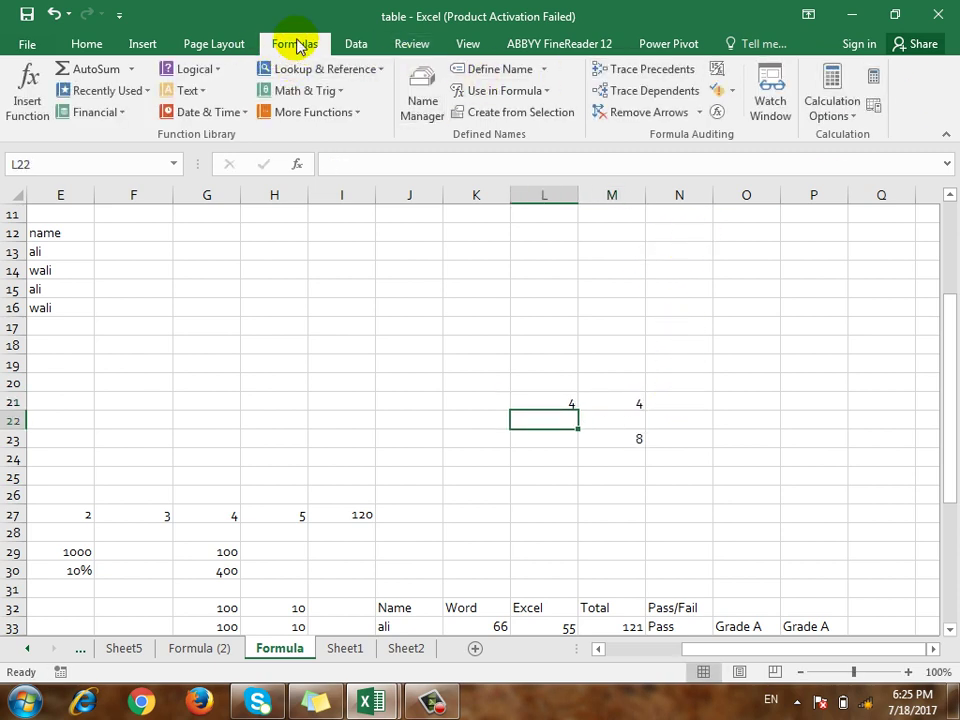
Show the Data tab and clear the G30:I32 selection.
left_click(356, 48)
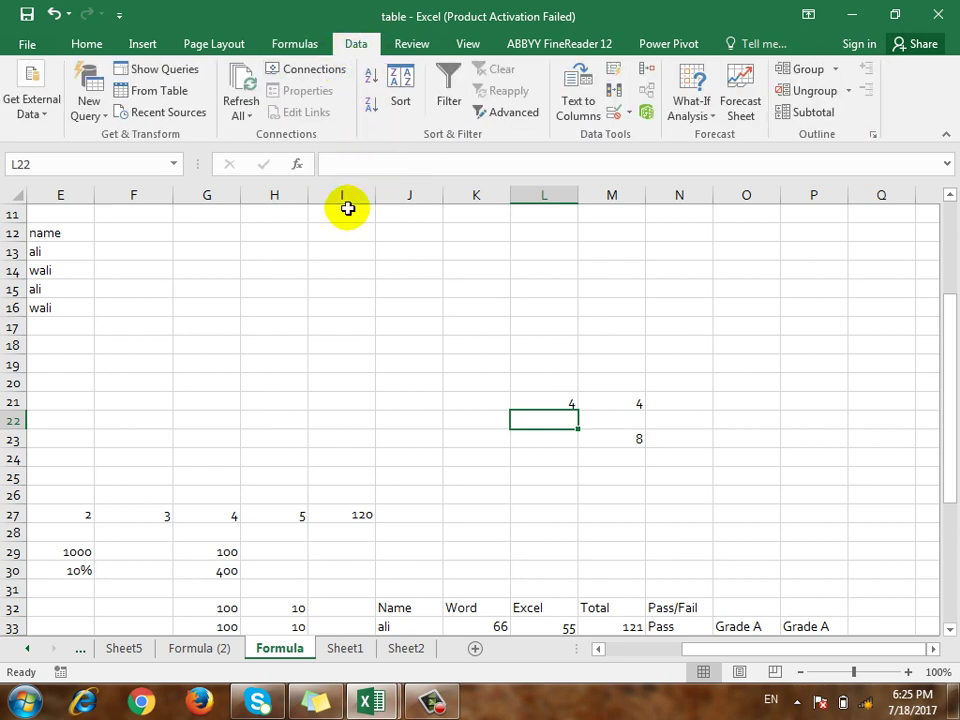
scroll(347, 208, "down", 4)
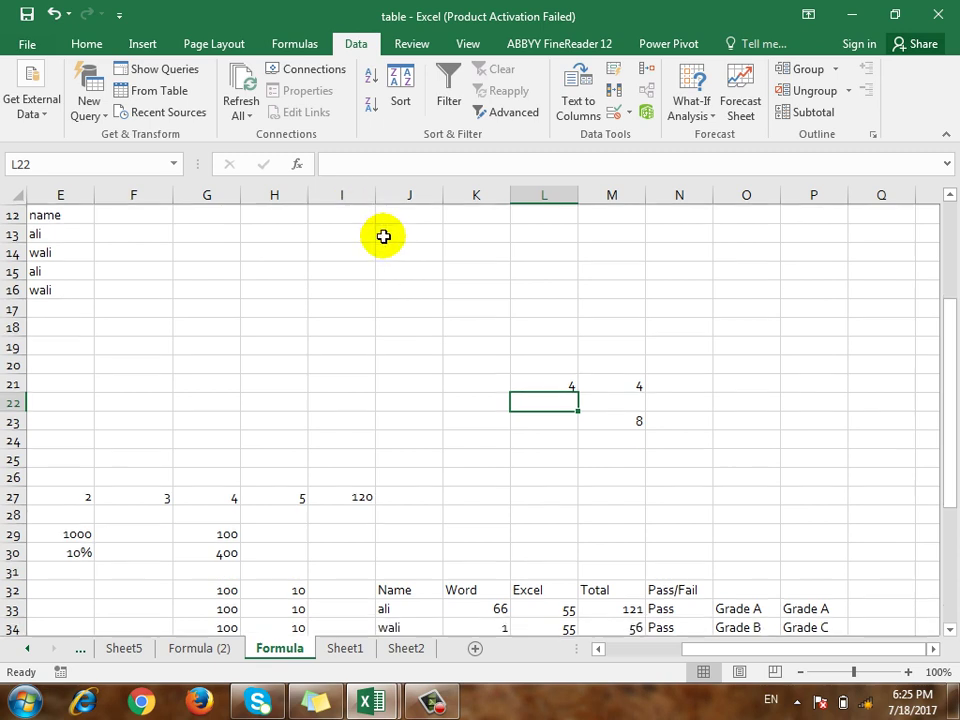
left_click_drag(178, 345, 345, 383)
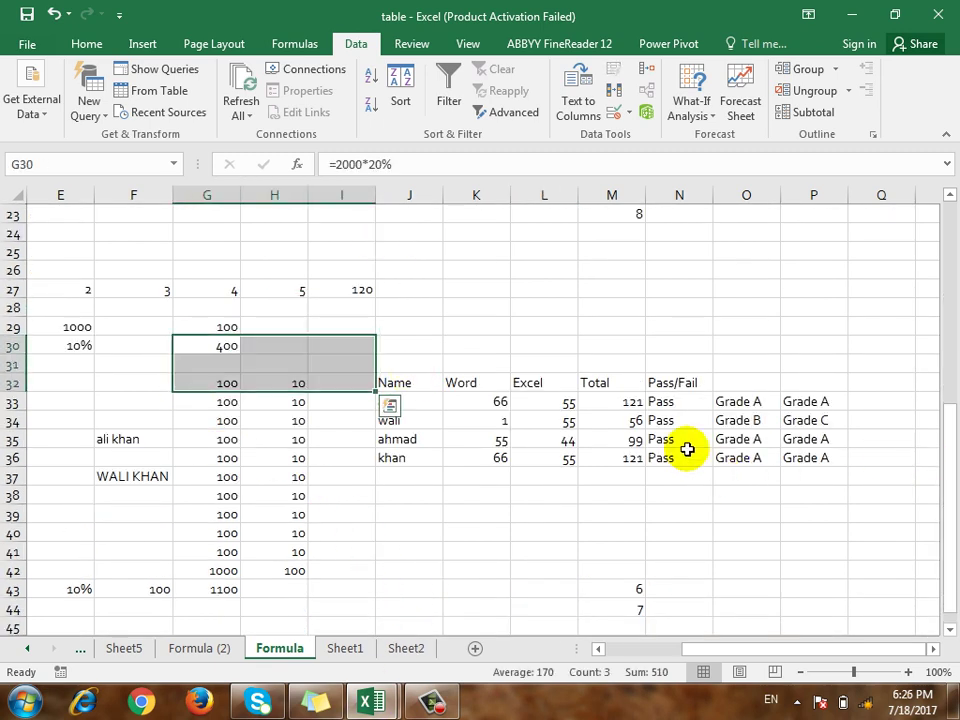
left_click(557, 270)
scroll(527, 249, "up", 7)
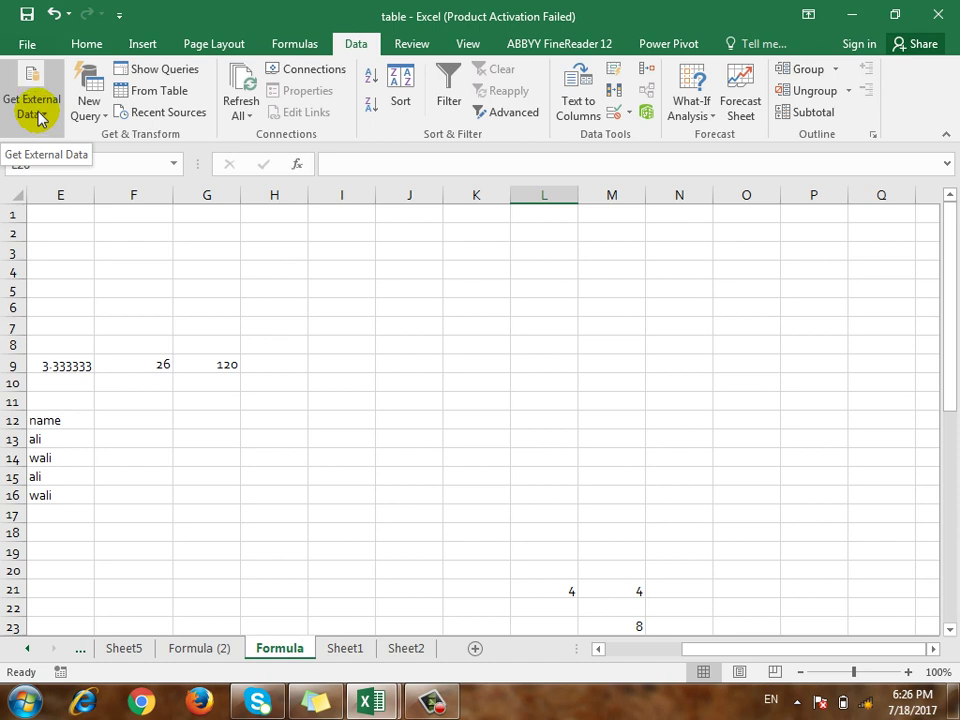
Look through Sheet2, Sheet1, Formula (2) and Sheet5, then insert Sheet3 and select D9.
left_click(406, 648)
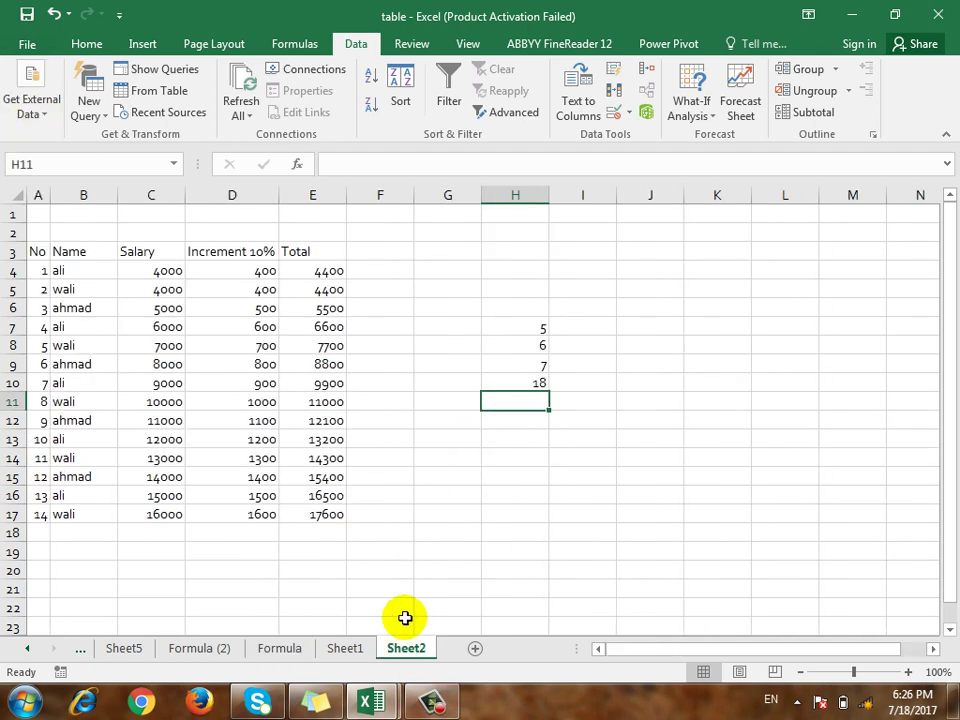
left_click(345, 648)
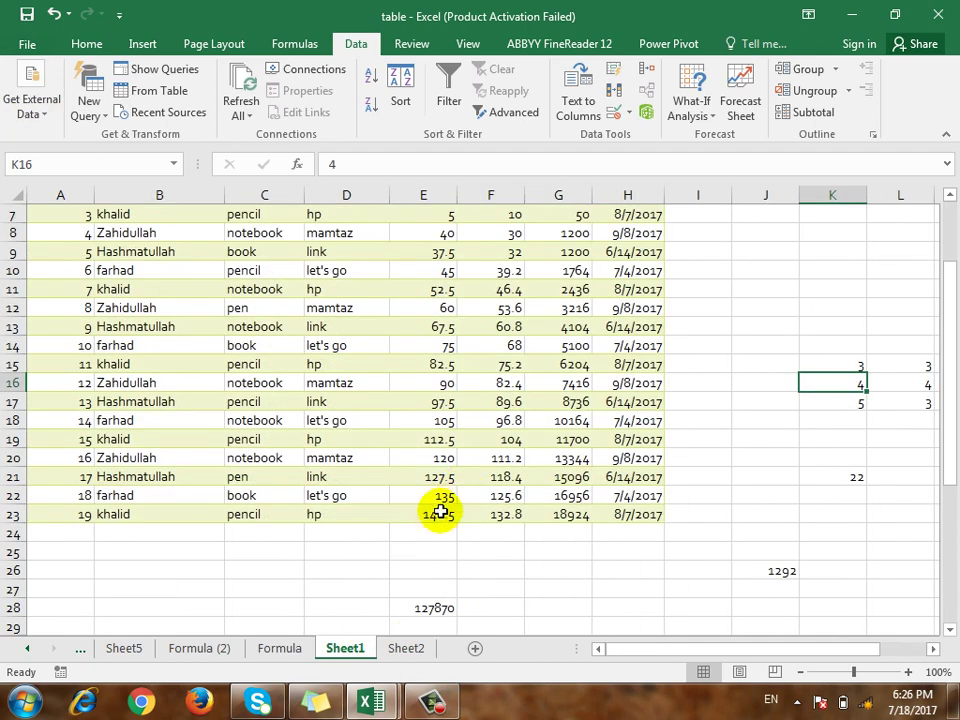
left_click(196, 648)
left_click(135, 649)
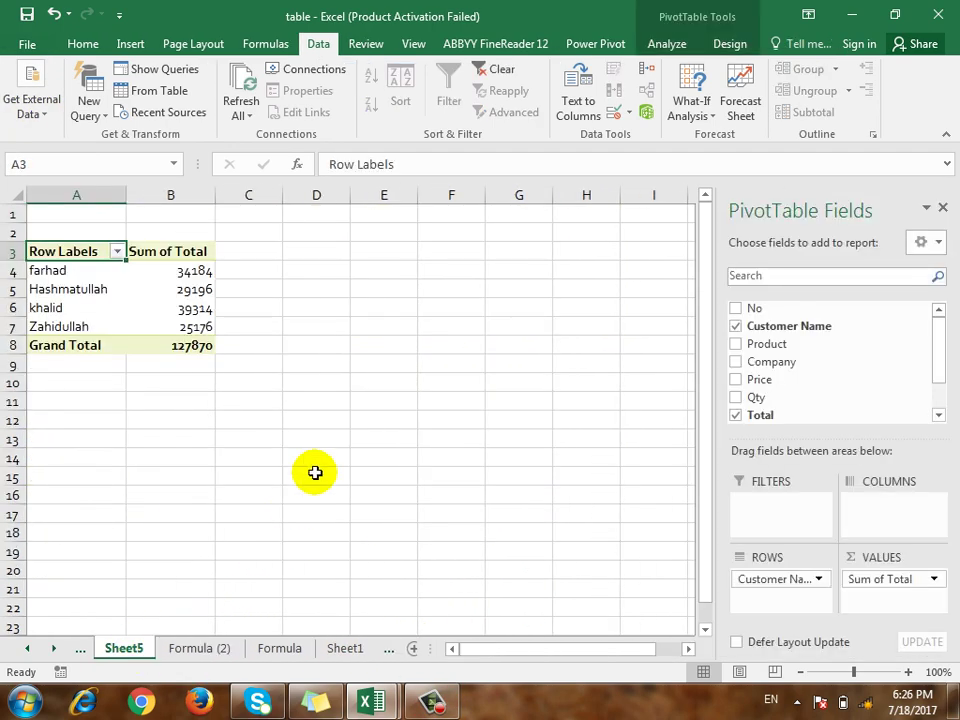
left_click(334, 417)
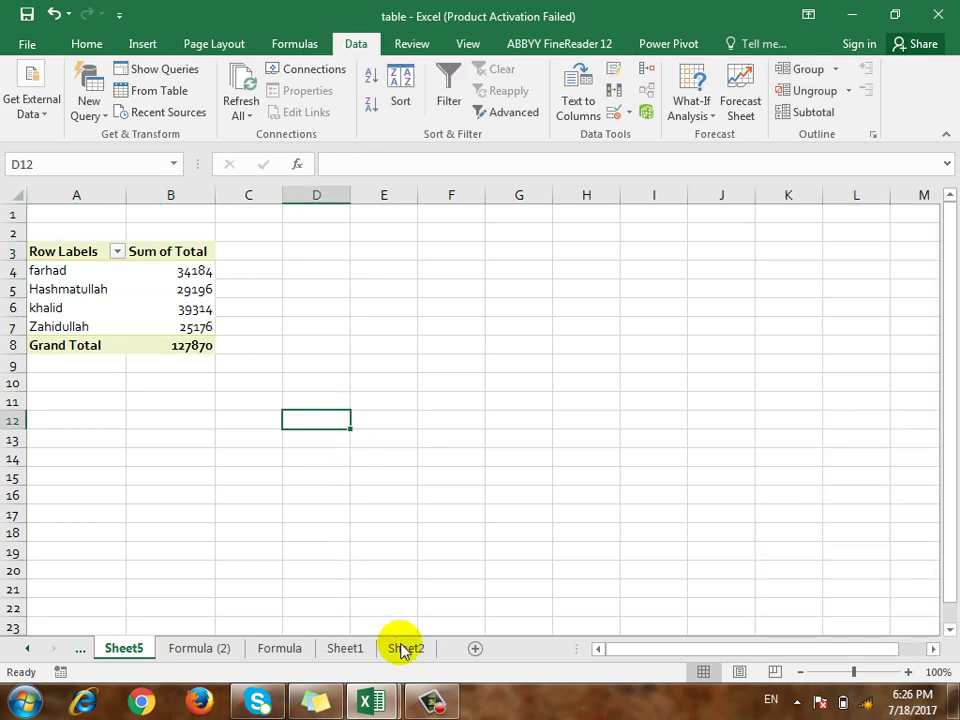
left_click(475, 648)
left_click(290, 370)
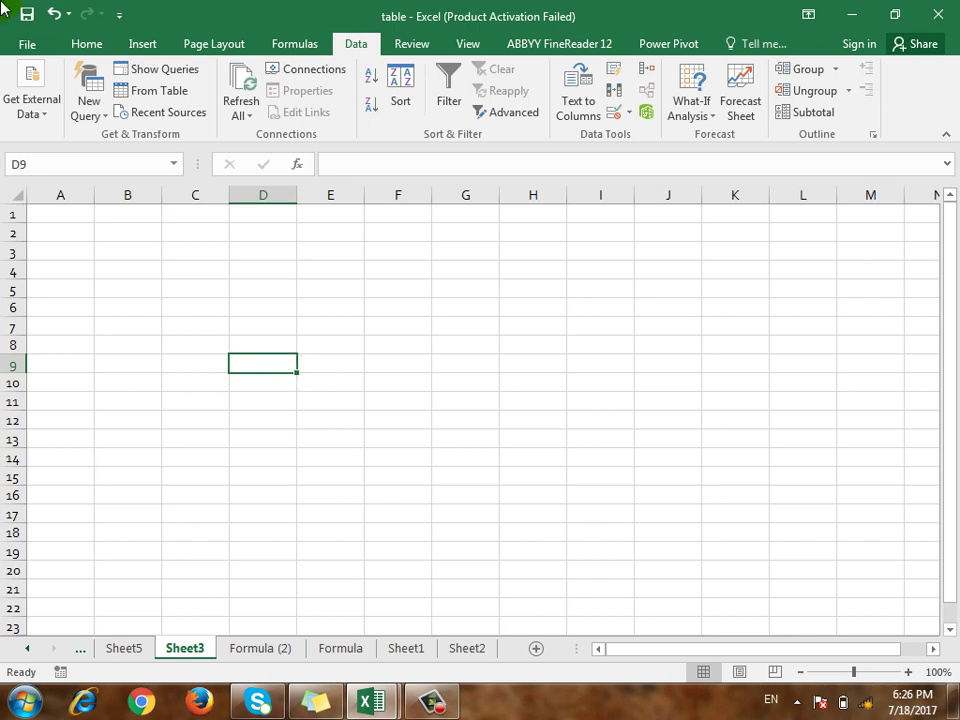
Start a From Text import via Get External Data, browsing Documents for text files.
left_click(53, 116)
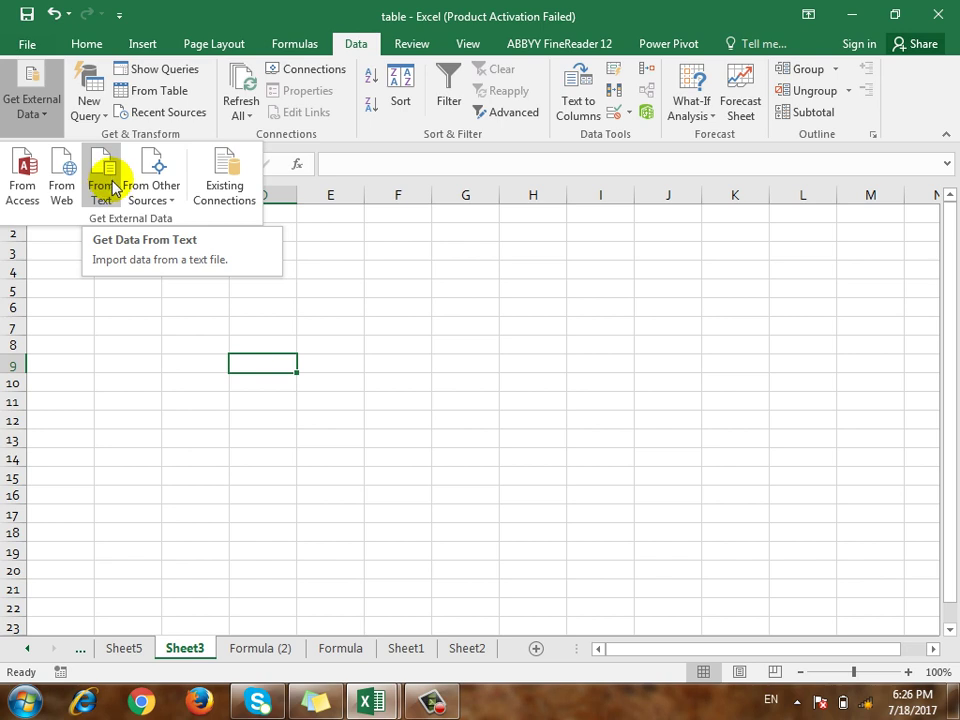
left_click(148, 194)
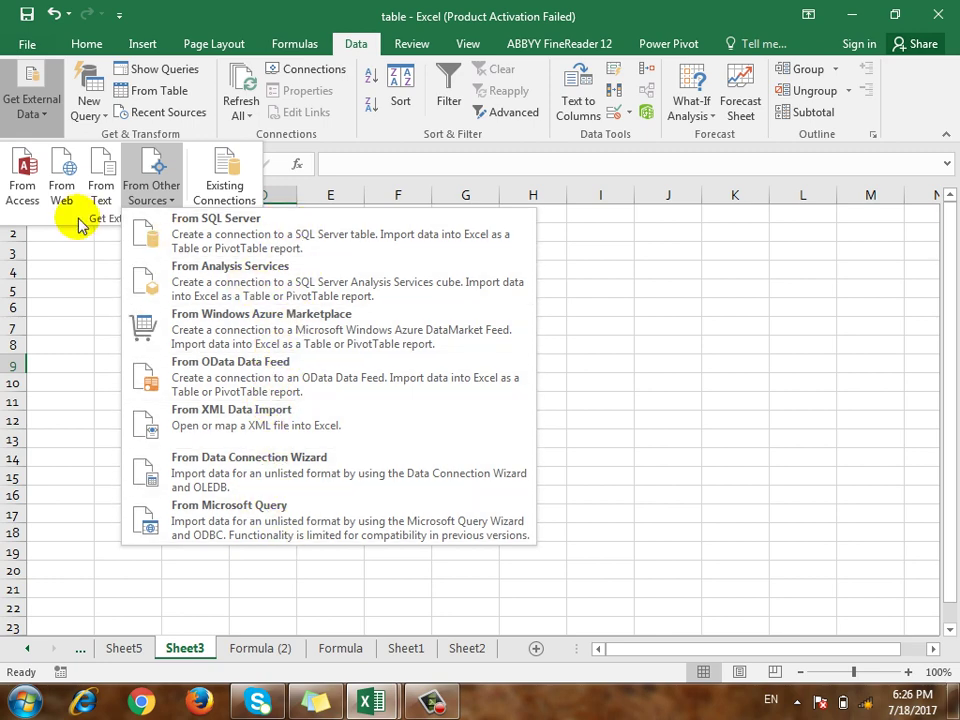
left_click(108, 183)
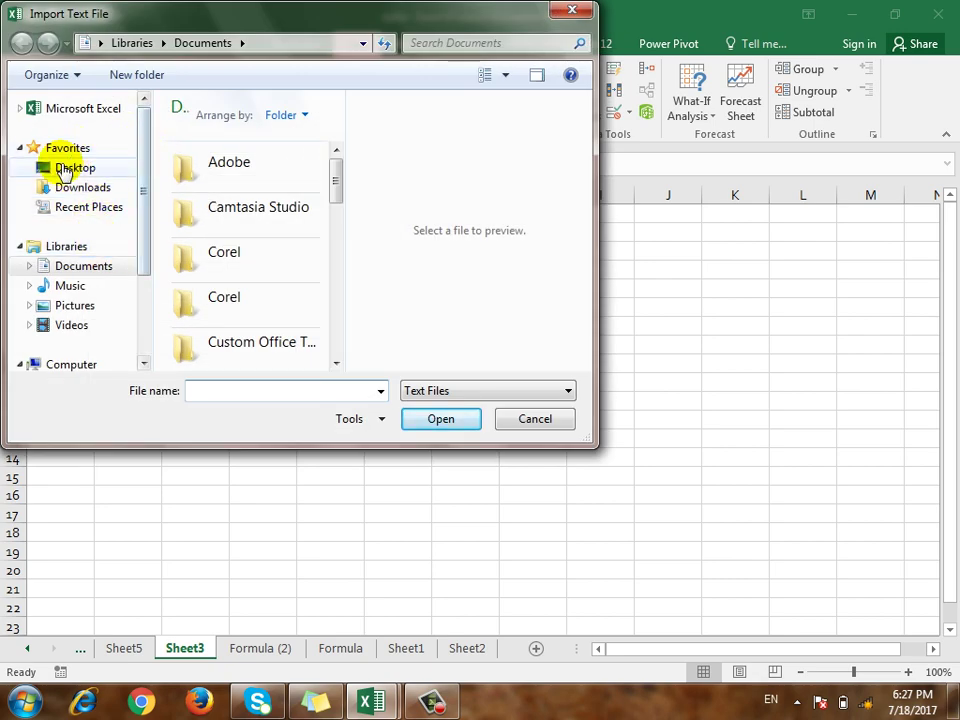
Pick the IP Address text file from the Desktop, then cancel that import.
left_click(70, 167)
left_click_drag(336, 135, 349, 315)
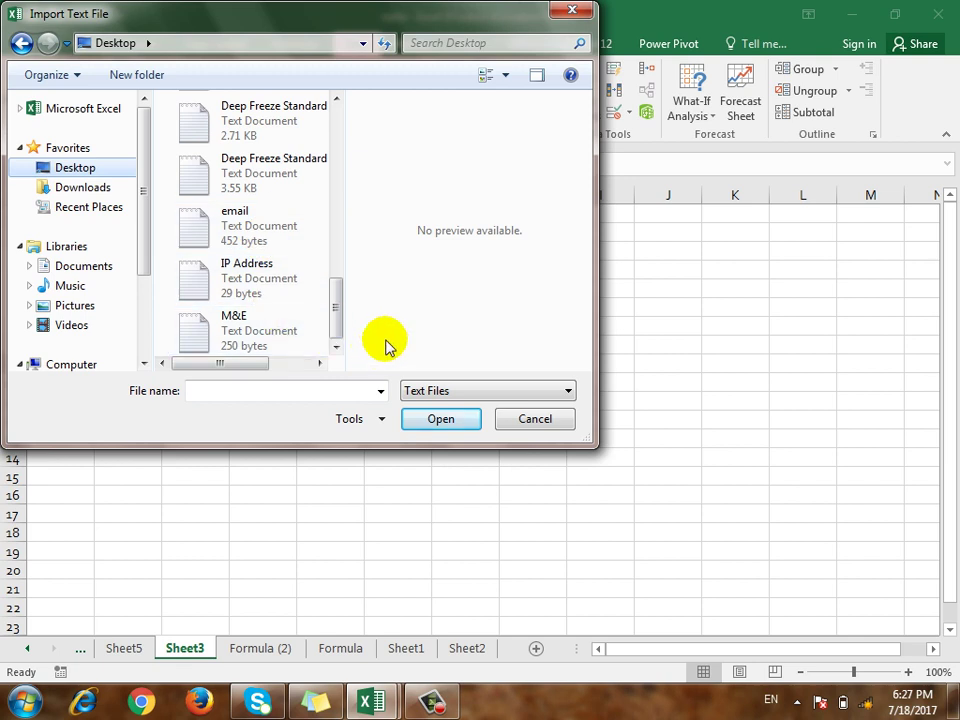
left_click(250, 283)
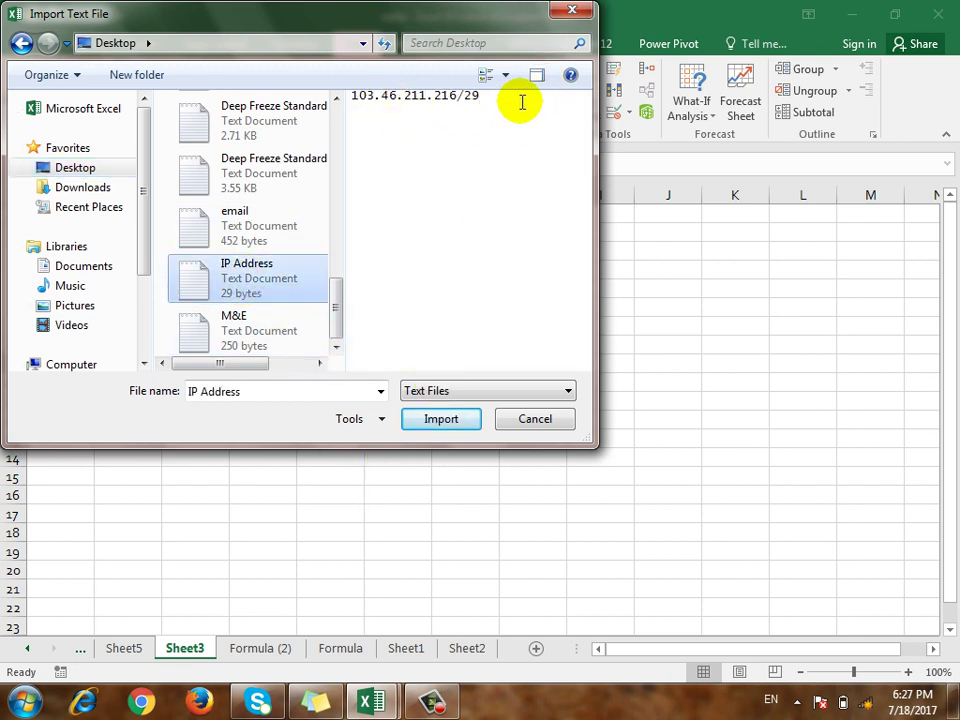
left_click(448, 420)
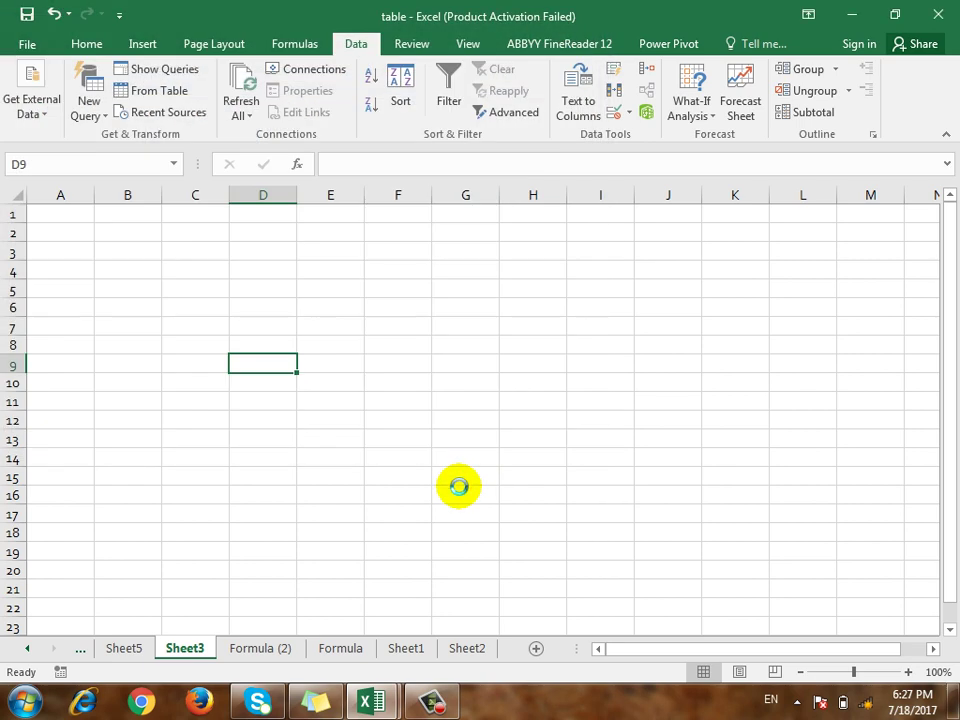
left_click_drag(369, 76, 426, 112)
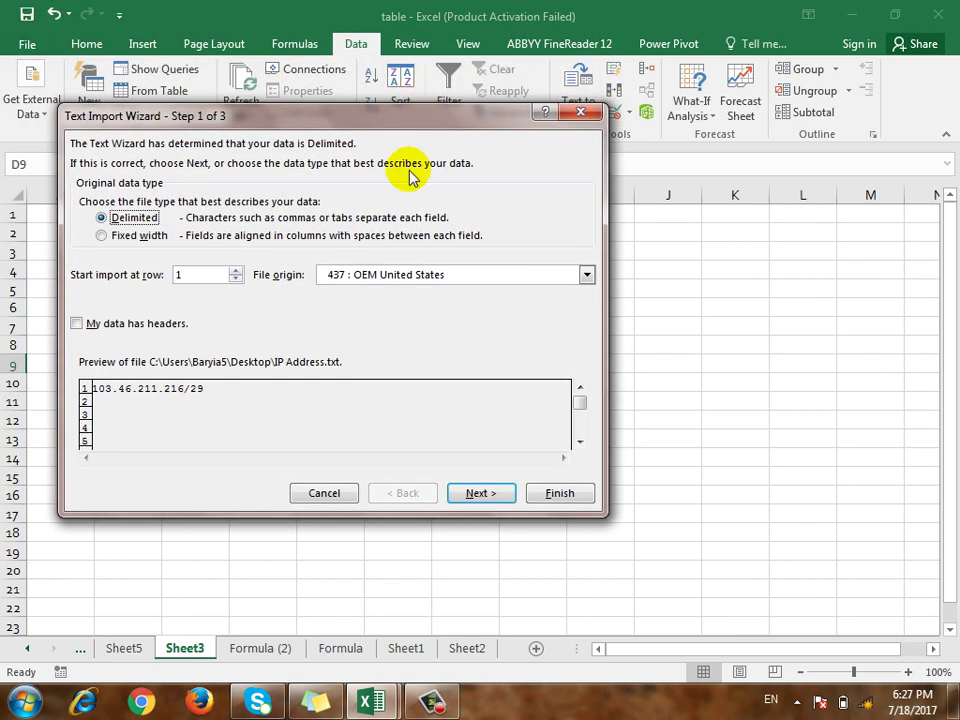
left_click(320, 492)
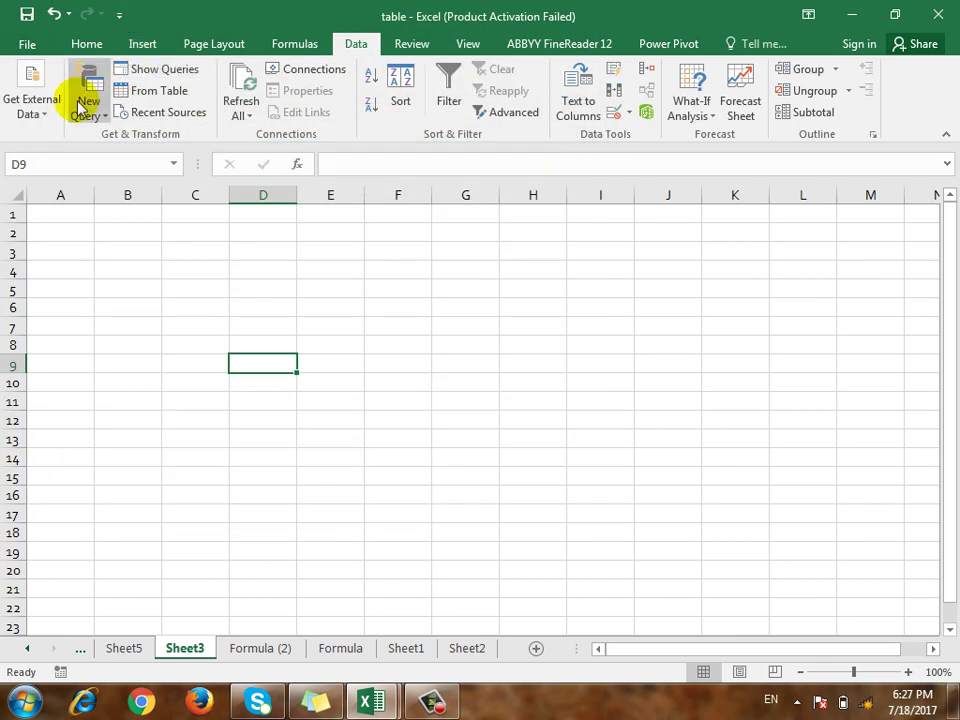
Import the Corel text file, keeping the Tab delimiter in the wizard.
left_click(47, 125)
left_click(104, 192)
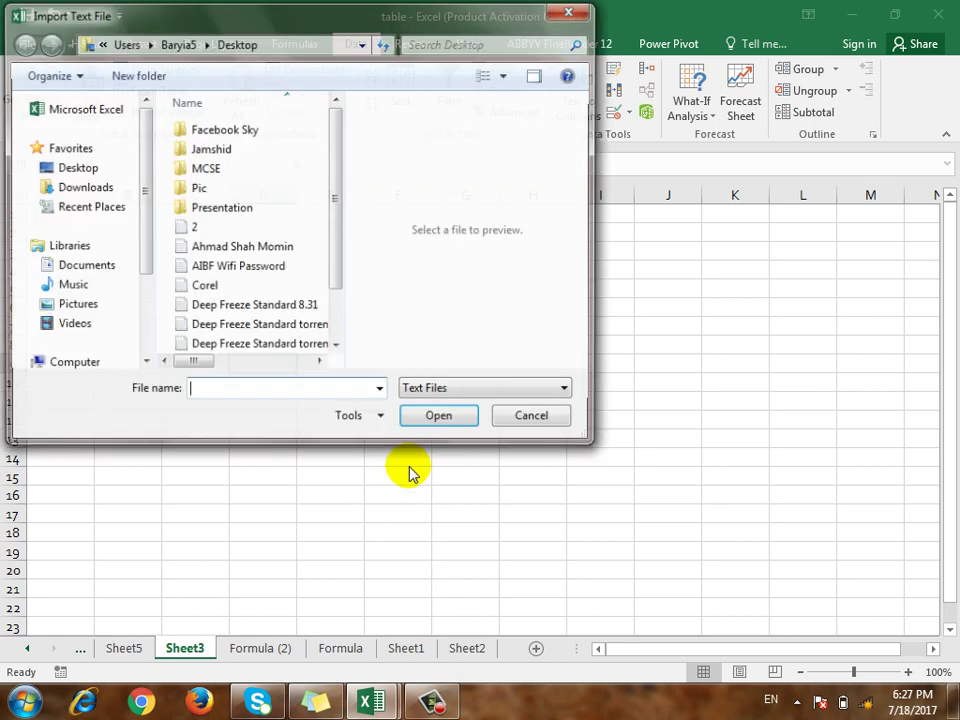
left_click(192, 284)
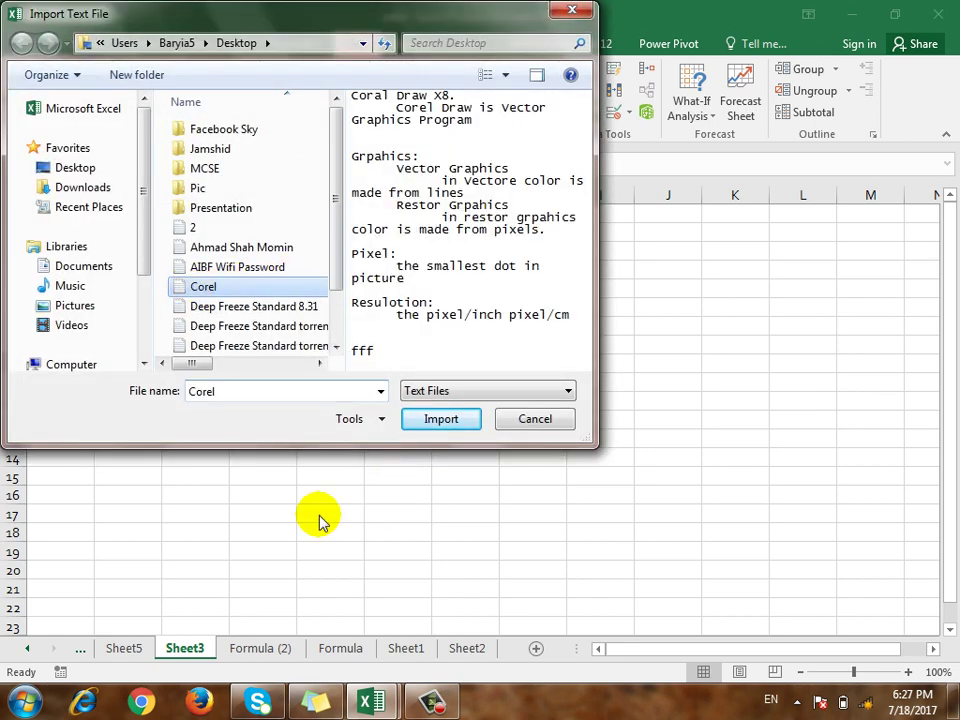
left_click(437, 418)
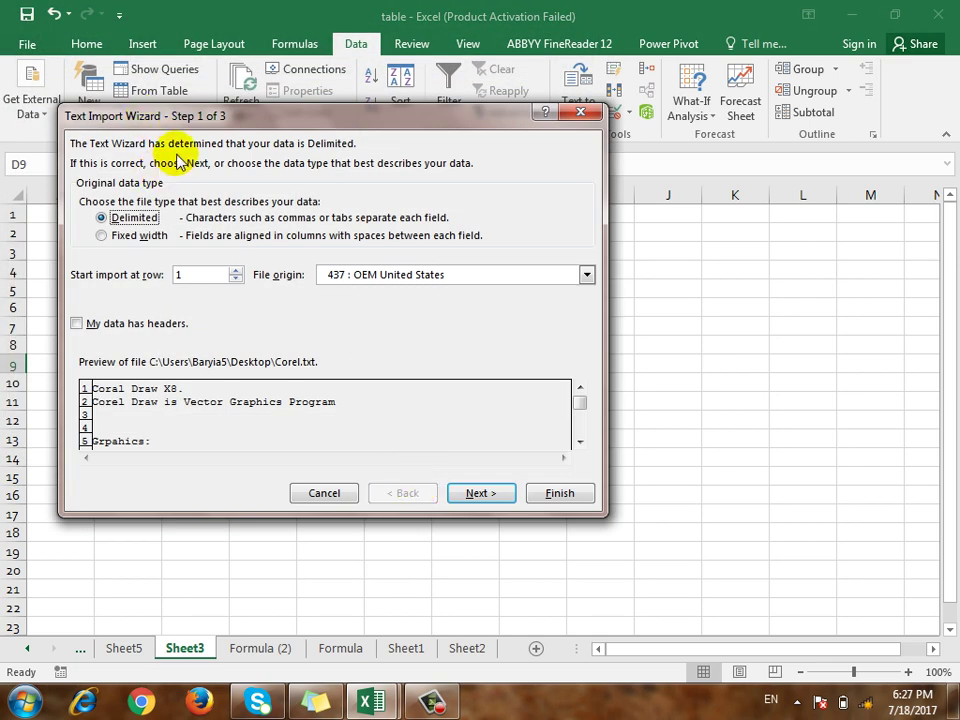
left_click_drag(238, 116, 264, 192)
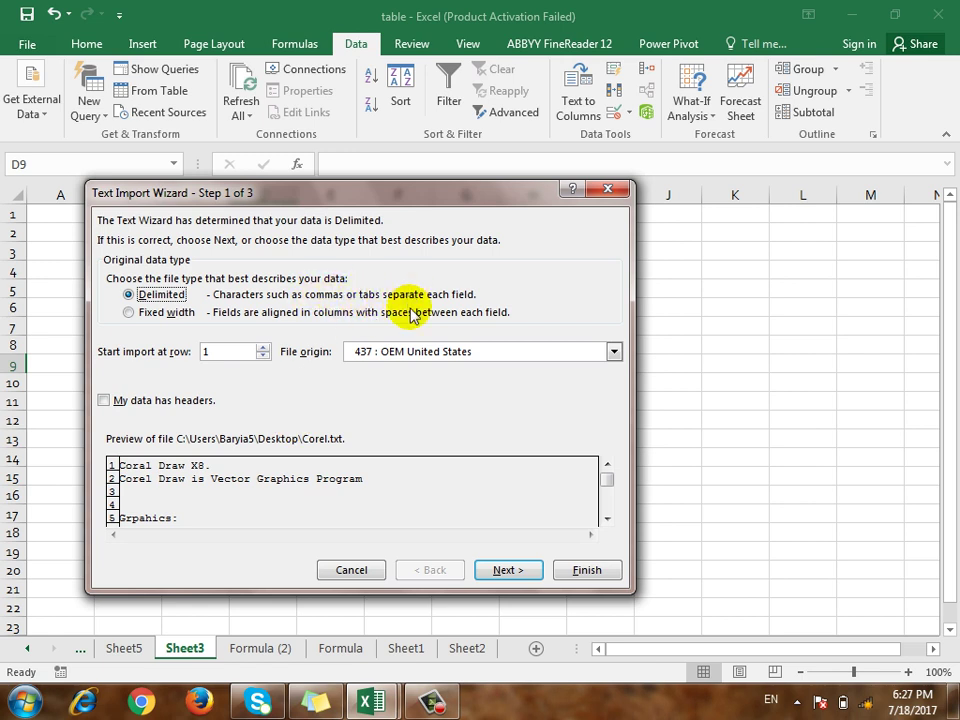
left_click(500, 570)
left_click_drag(480, 193, 523, 167)
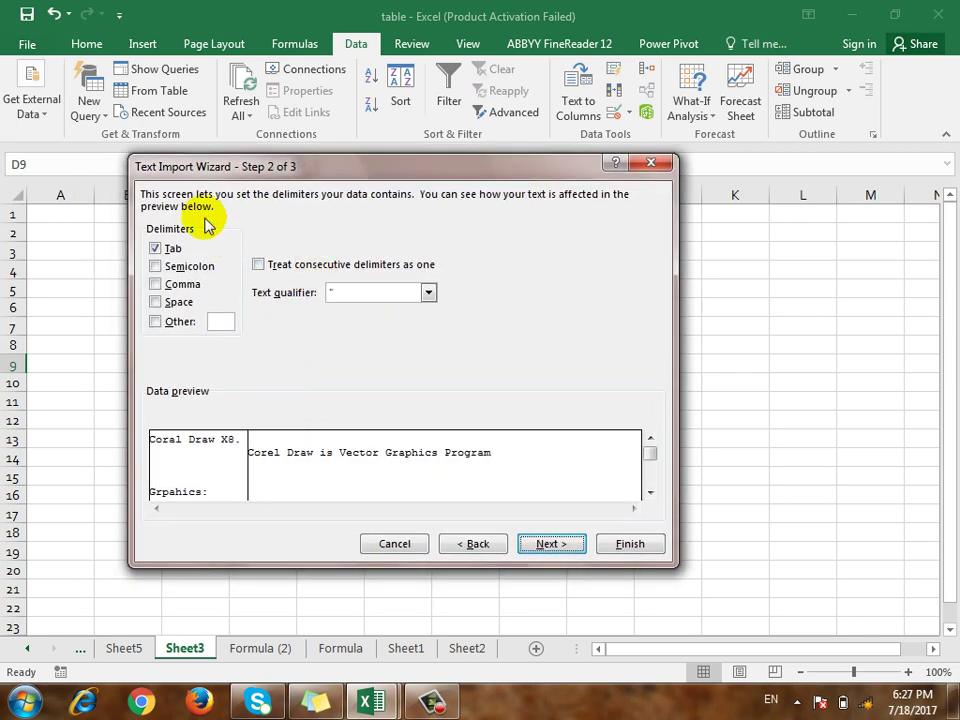
left_click(178, 252)
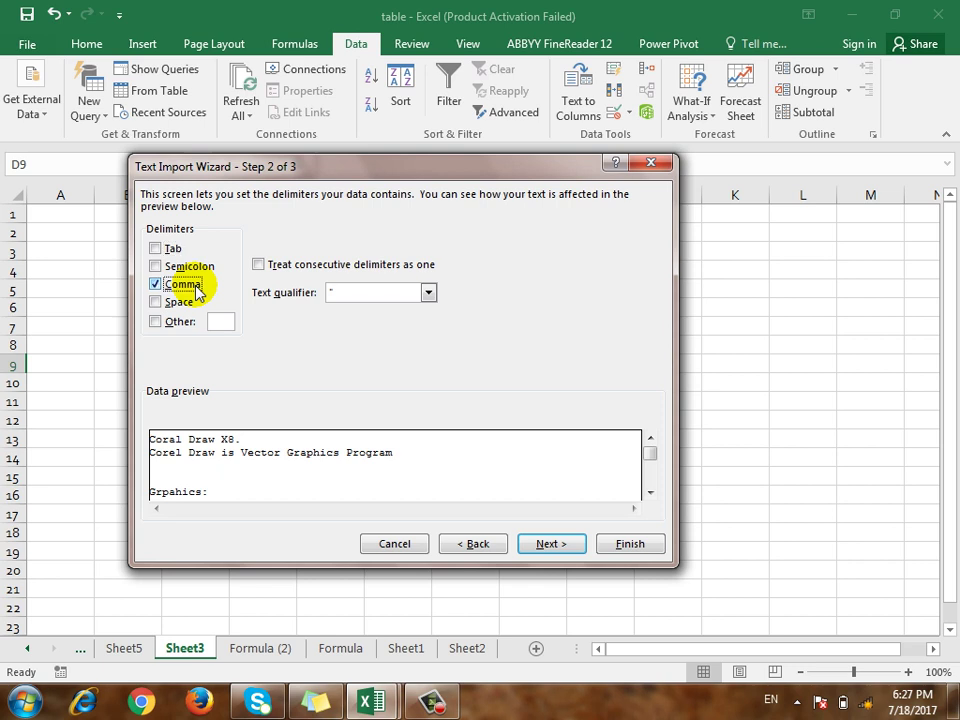
left_click(174, 250)
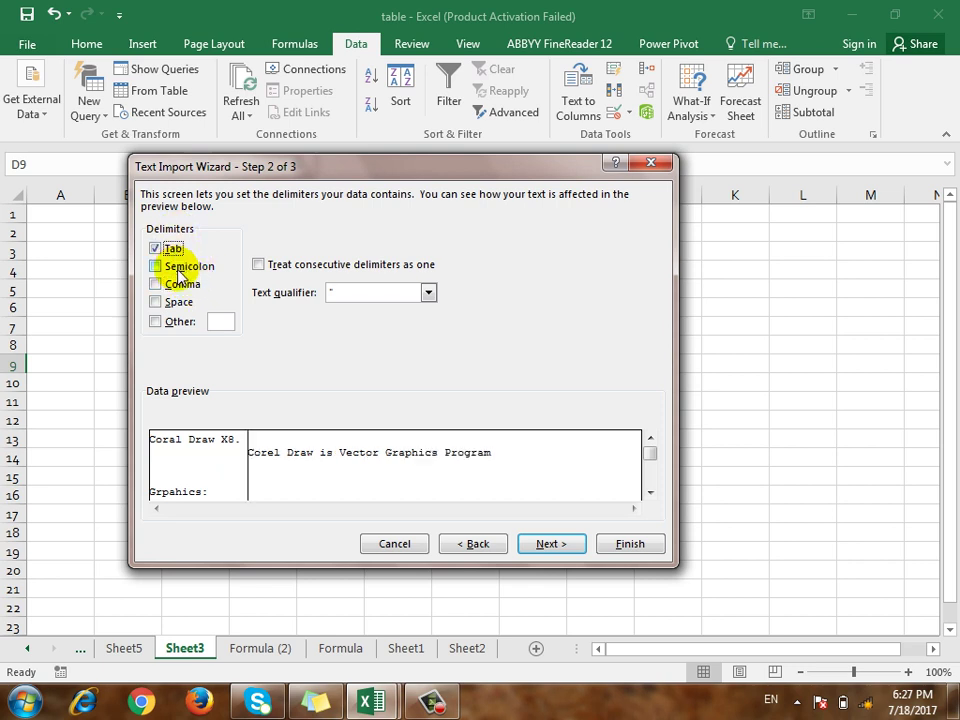
left_click(569, 549)
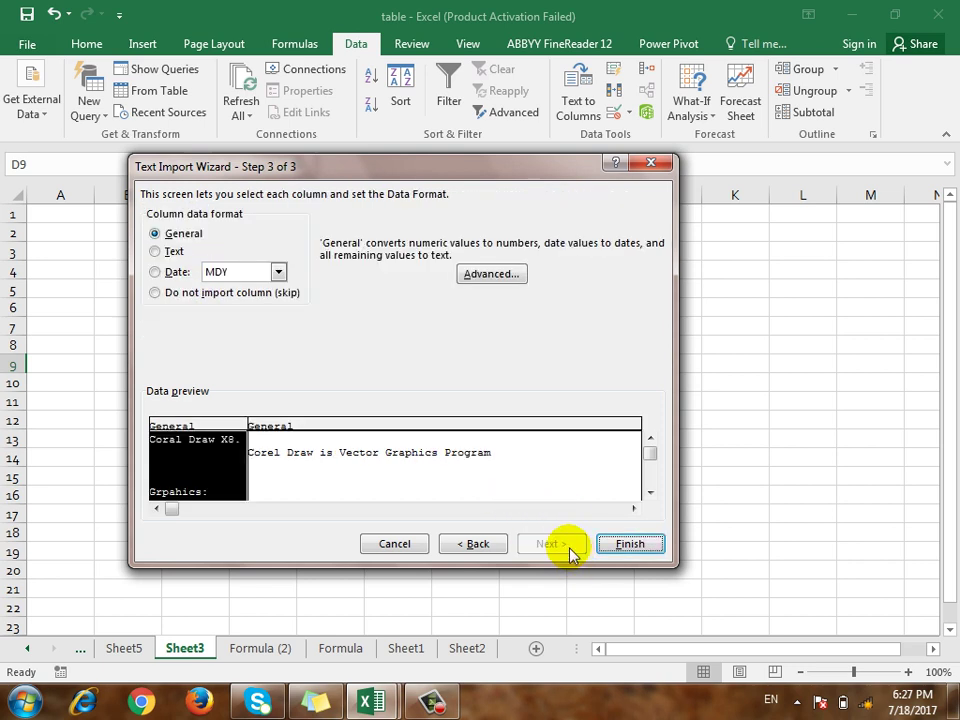
Finish the wizard and place the imported text starting at cell B3.
left_click(641, 548)
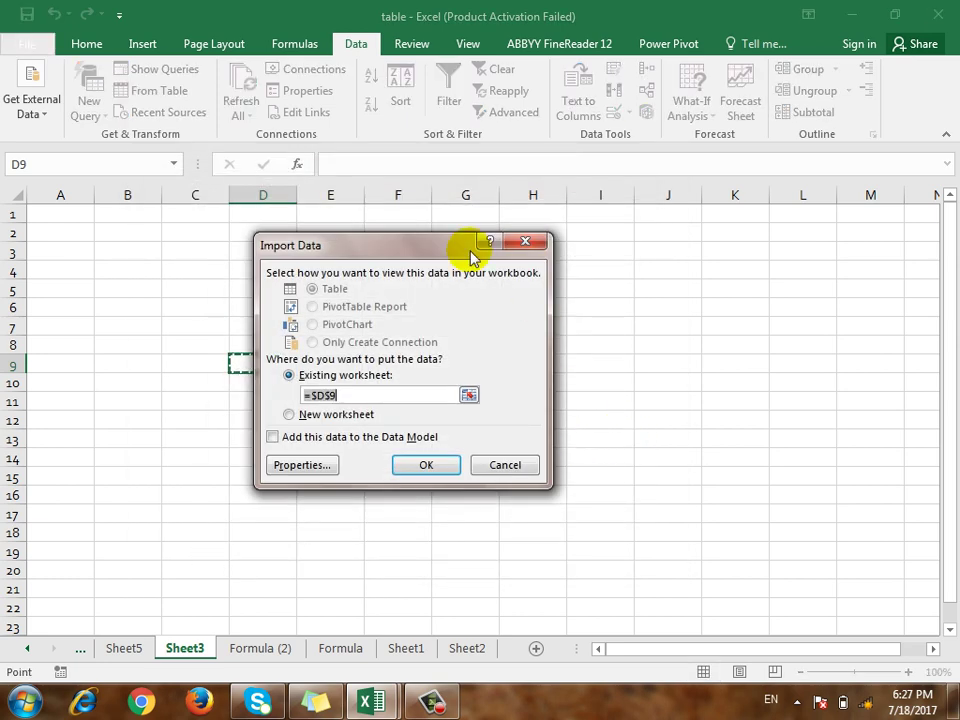
left_click_drag(482, 253, 692, 250)
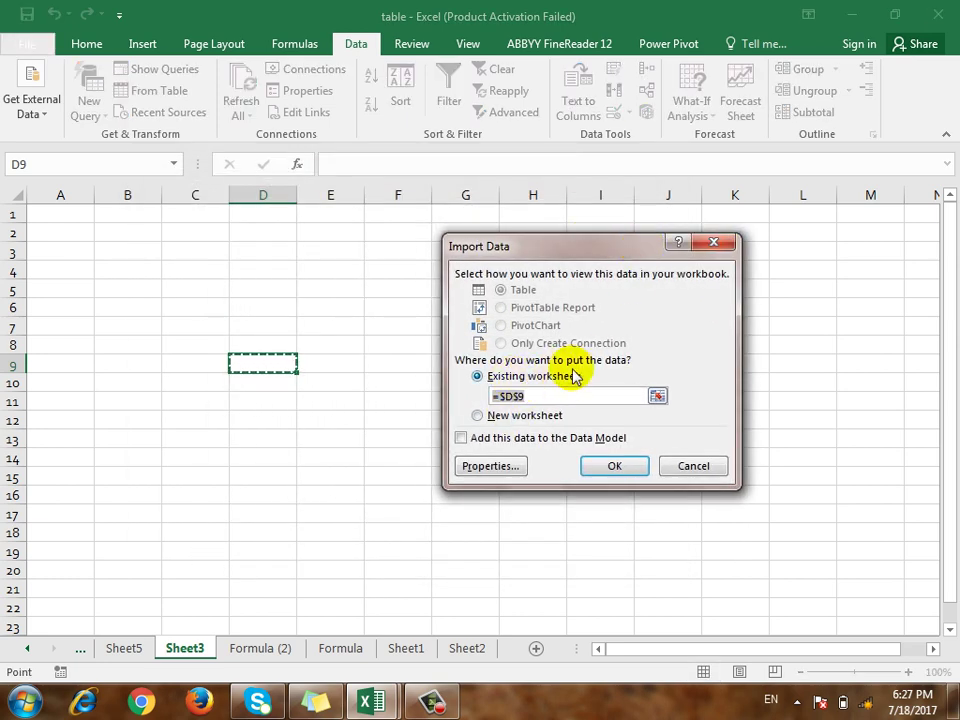
left_click(620, 396)
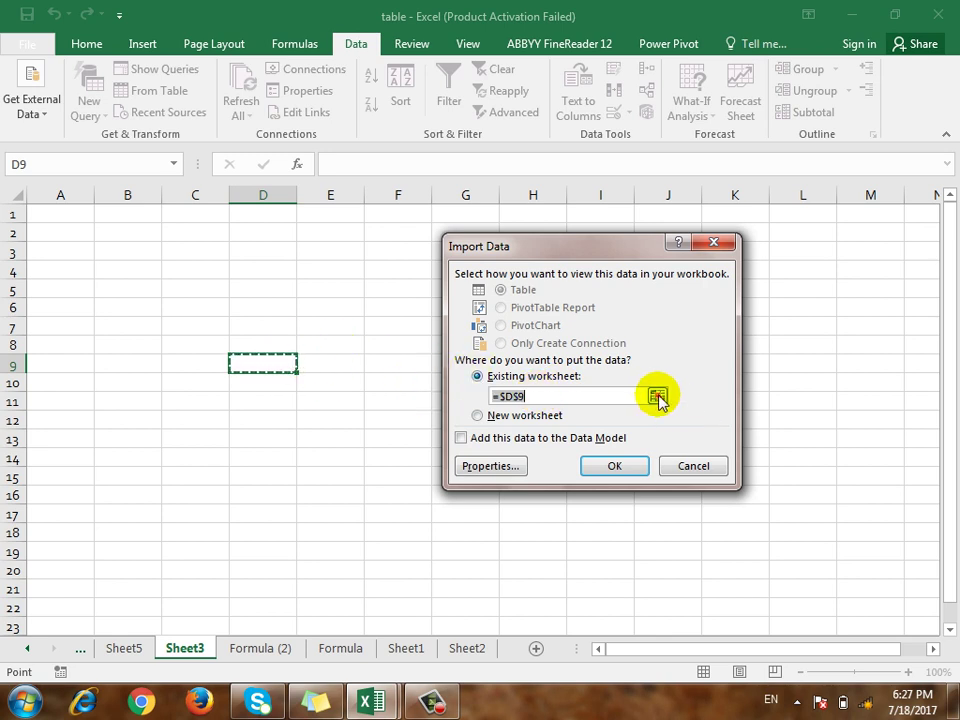
left_click(657, 398)
left_click(135, 253)
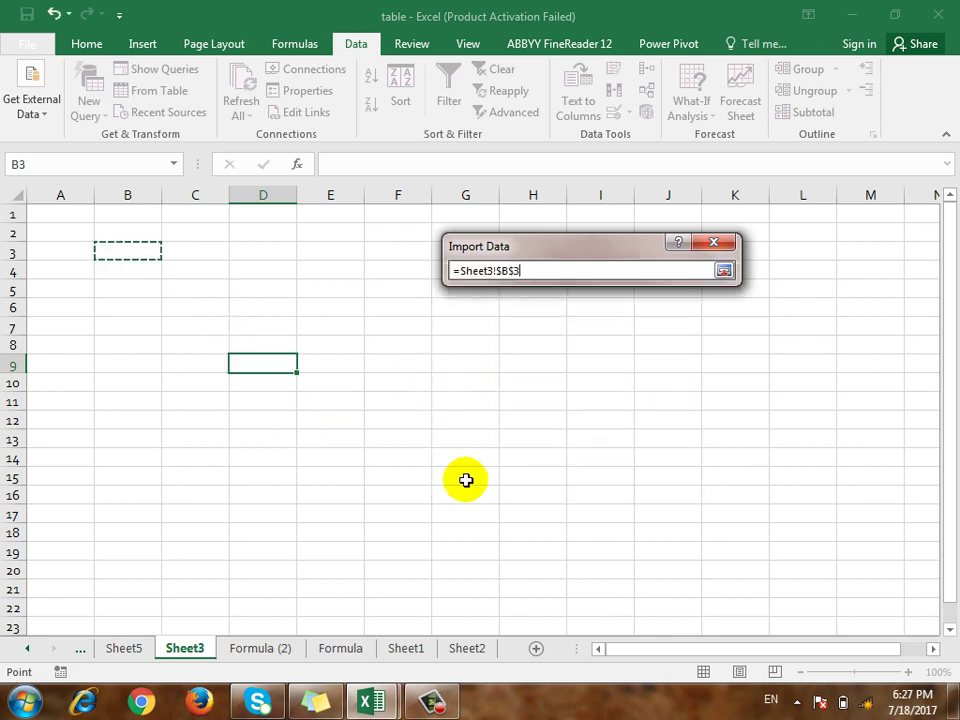
left_click(723, 270)
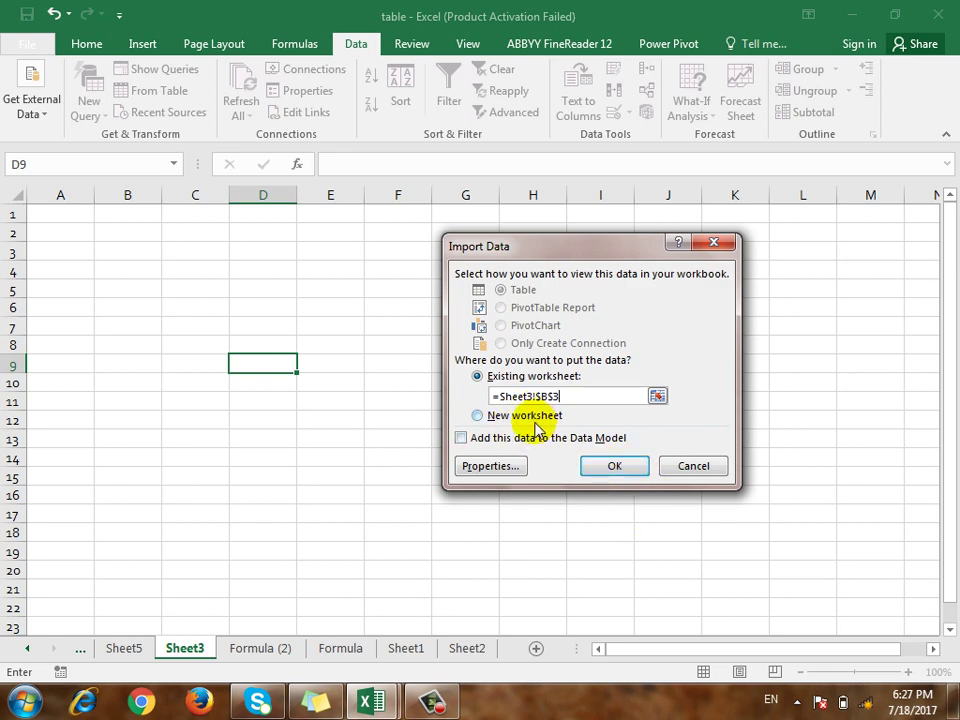
left_click(590, 468)
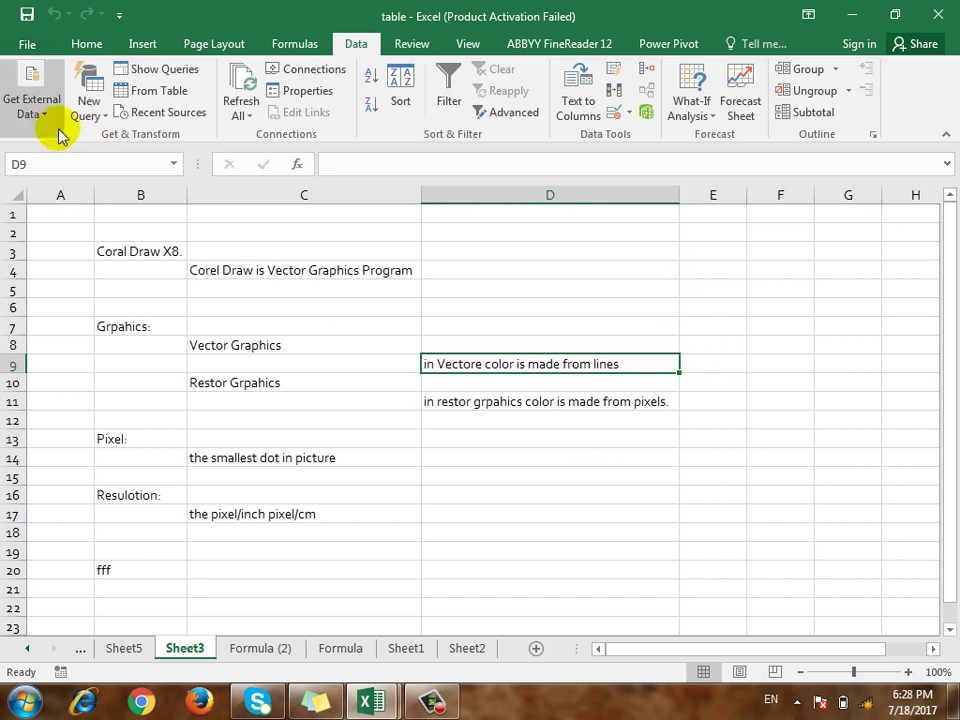
Switch to Sheet1's product table and select cell D26.
left_click(31, 105)
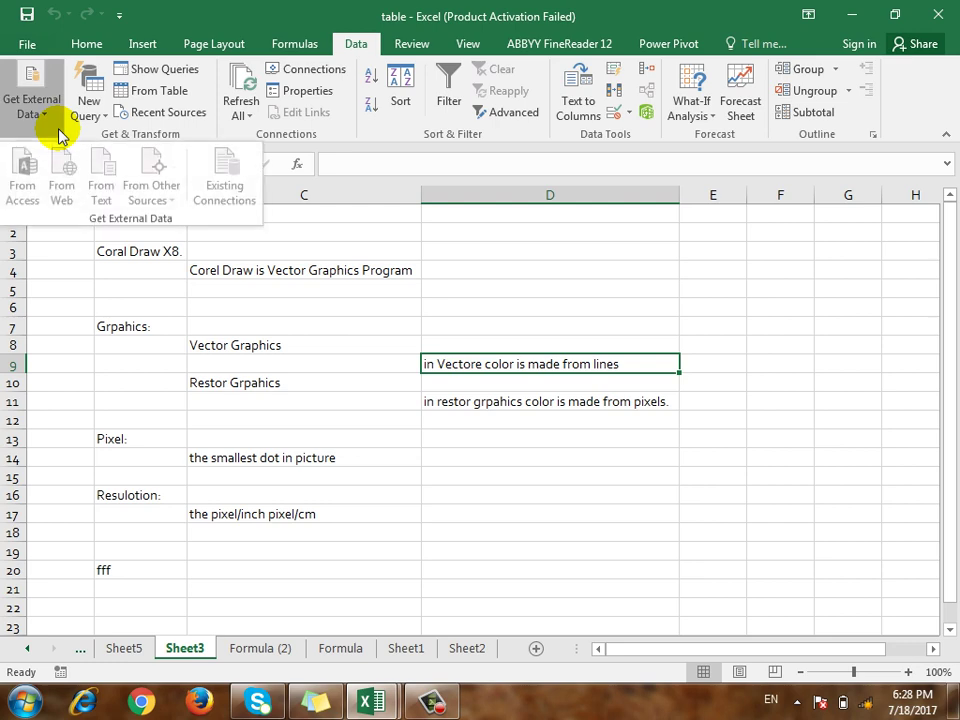
left_click(290, 260)
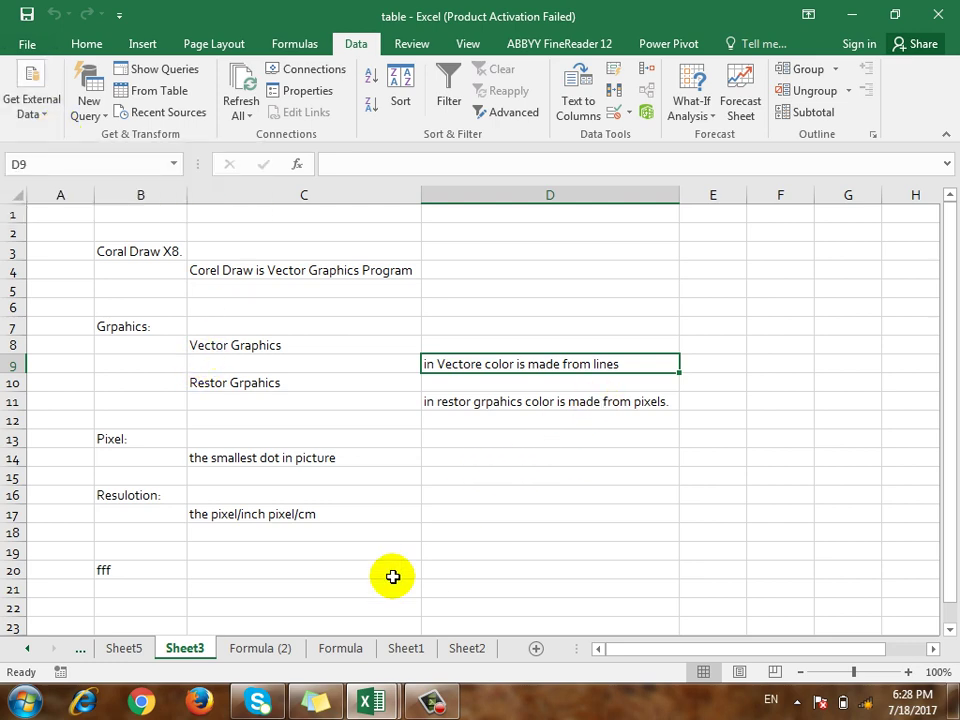
left_click(405, 652)
left_click(346, 570)
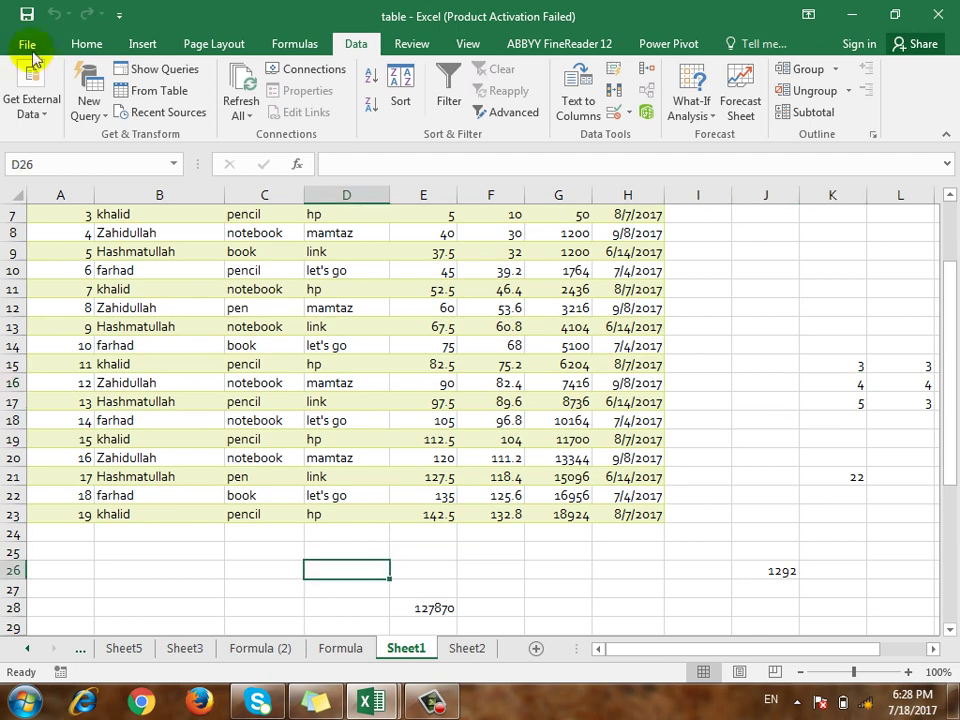
Review the workbook's Existing Connections list and close it without changes.
left_click(38, 105)
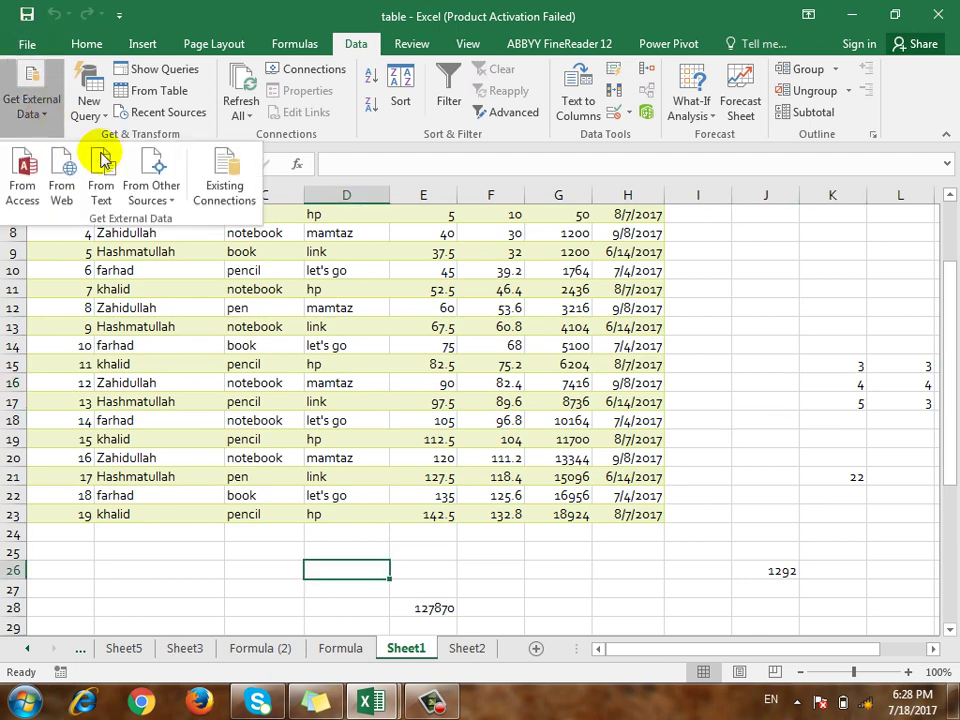
left_click(252, 200)
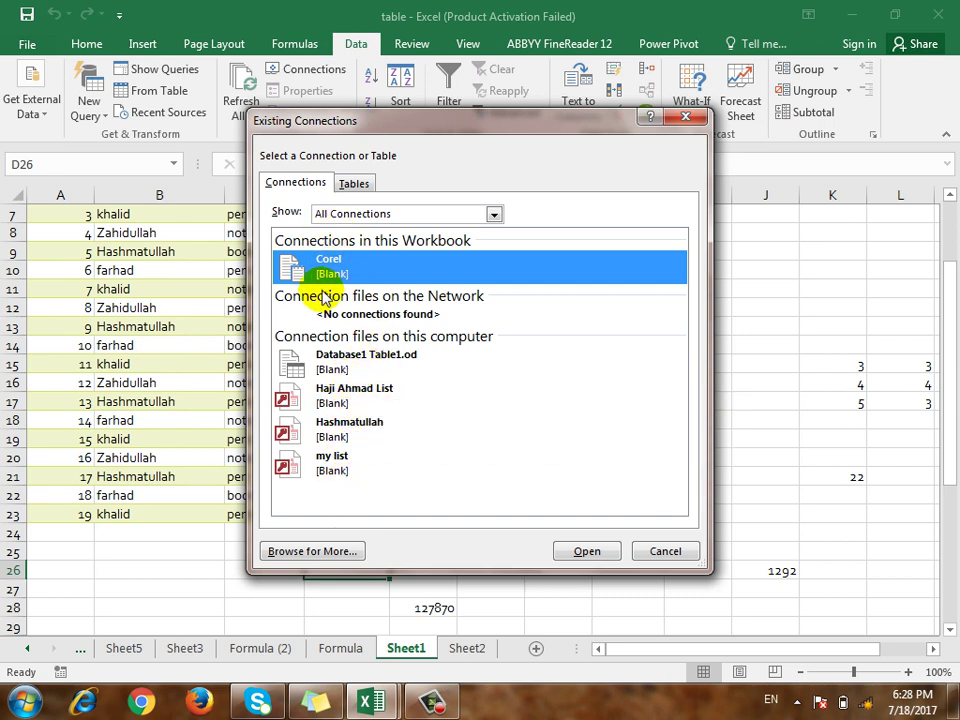
left_click(664, 551)
left_click(36, 110)
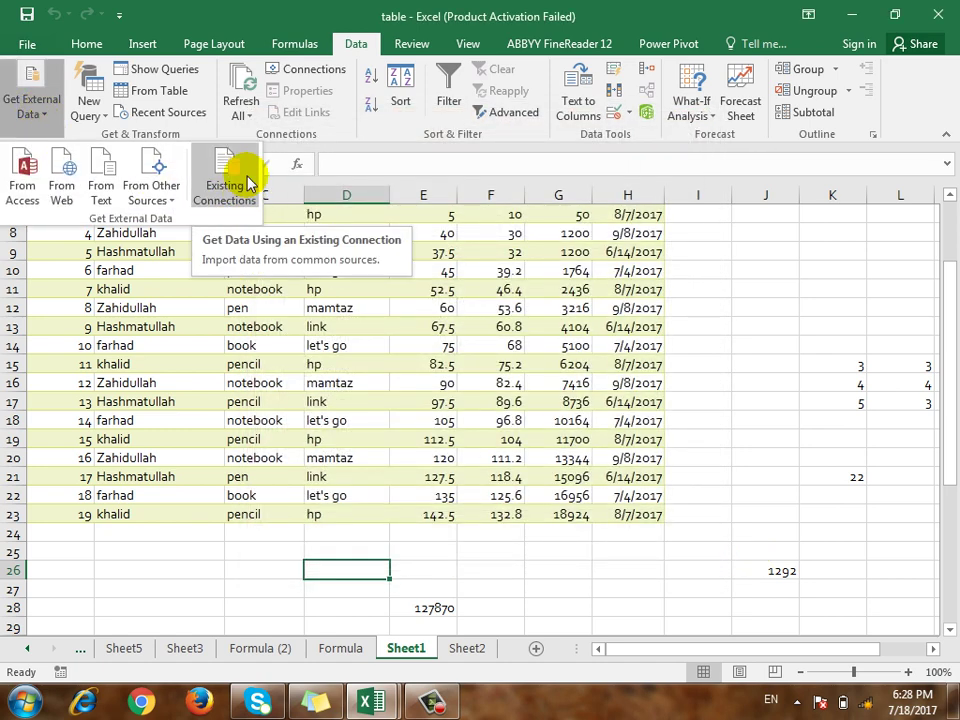
left_click(193, 381)
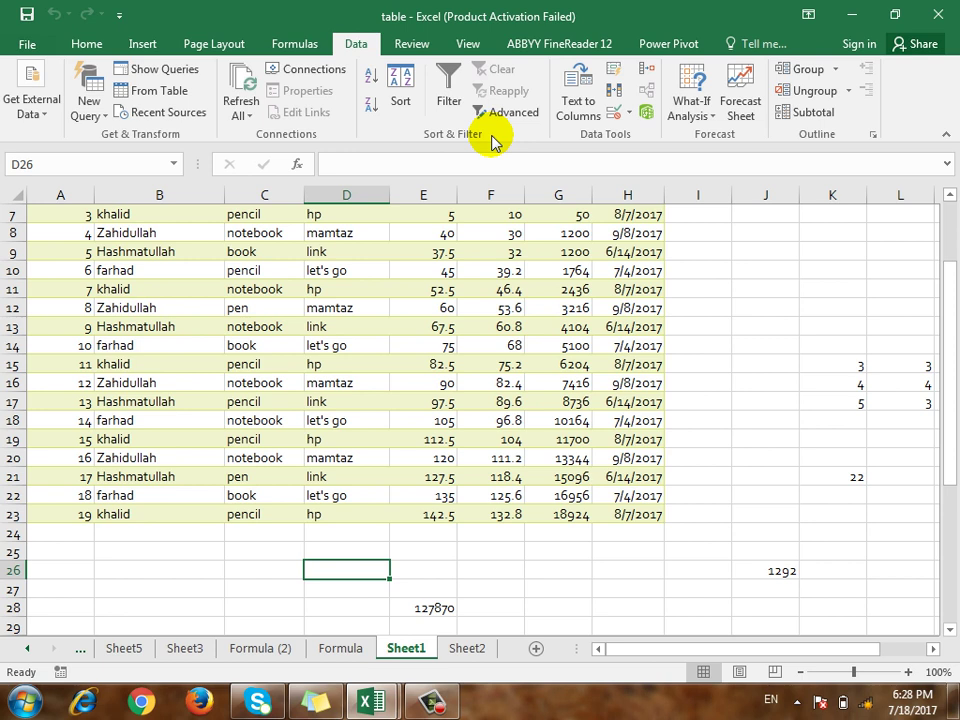
left_click(400, 85)
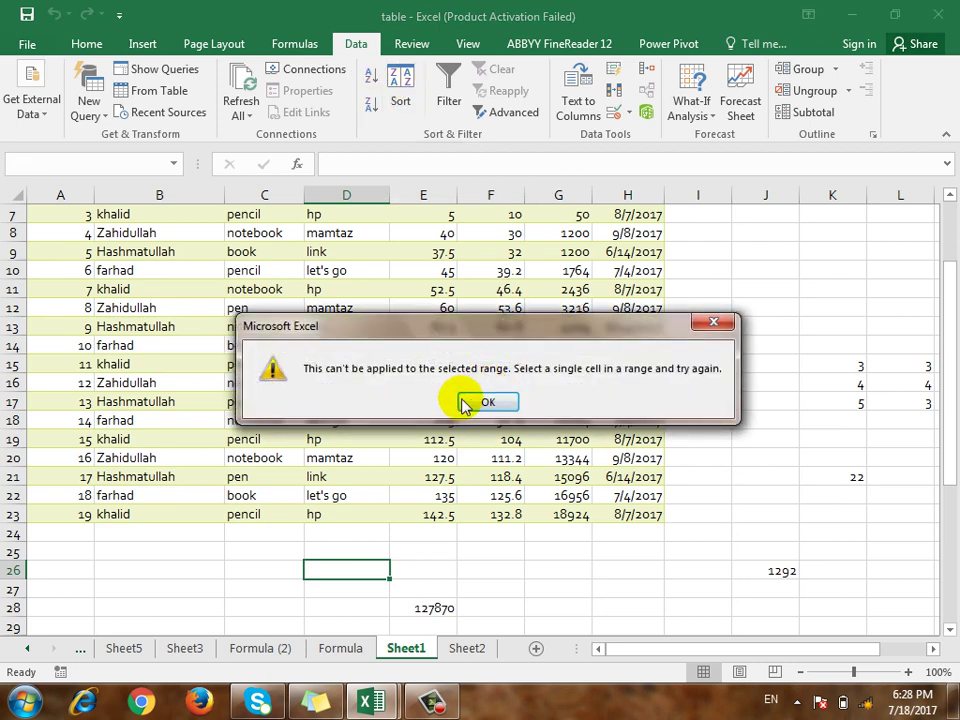
left_click(485, 402)
scroll(163, 324, "up", 2)
left_click_drag(71, 272, 649, 570)
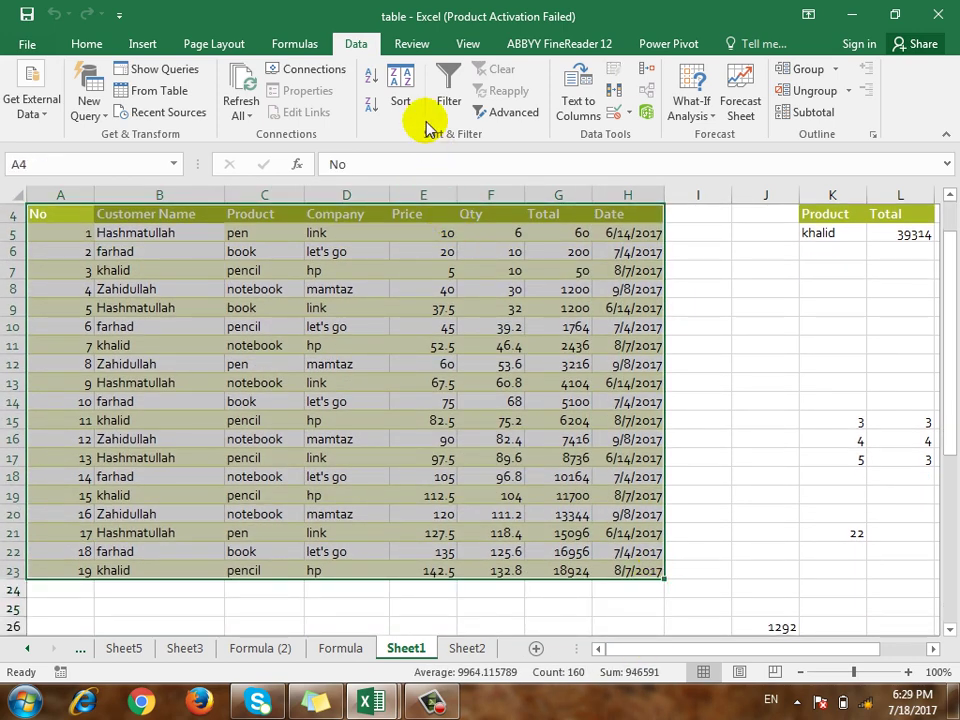
left_click(401, 100)
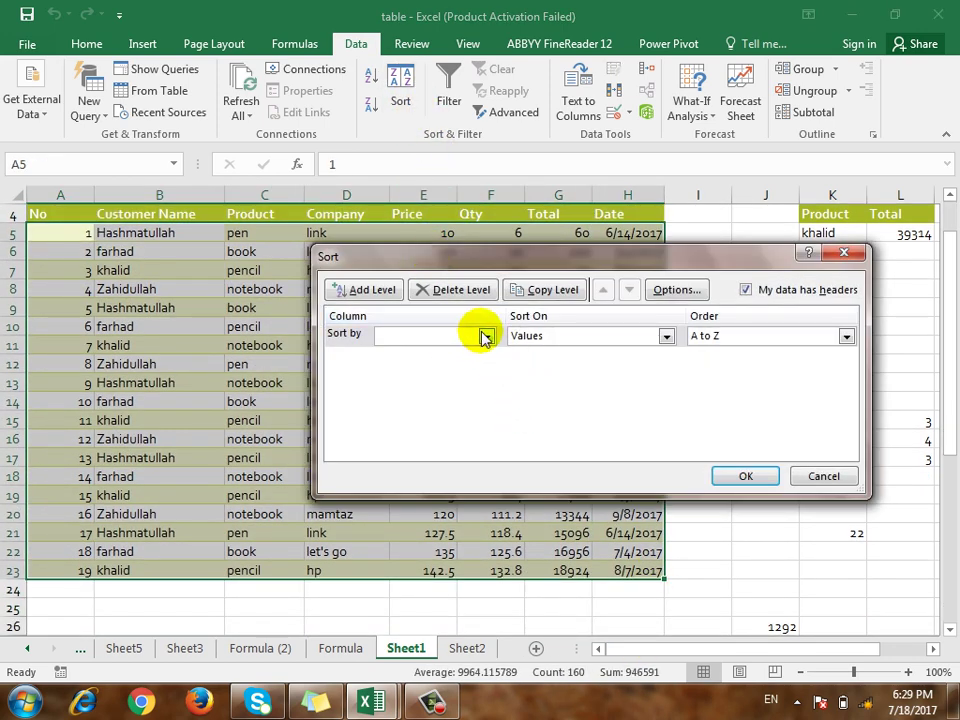
left_click(485, 337)
left_click(446, 365)
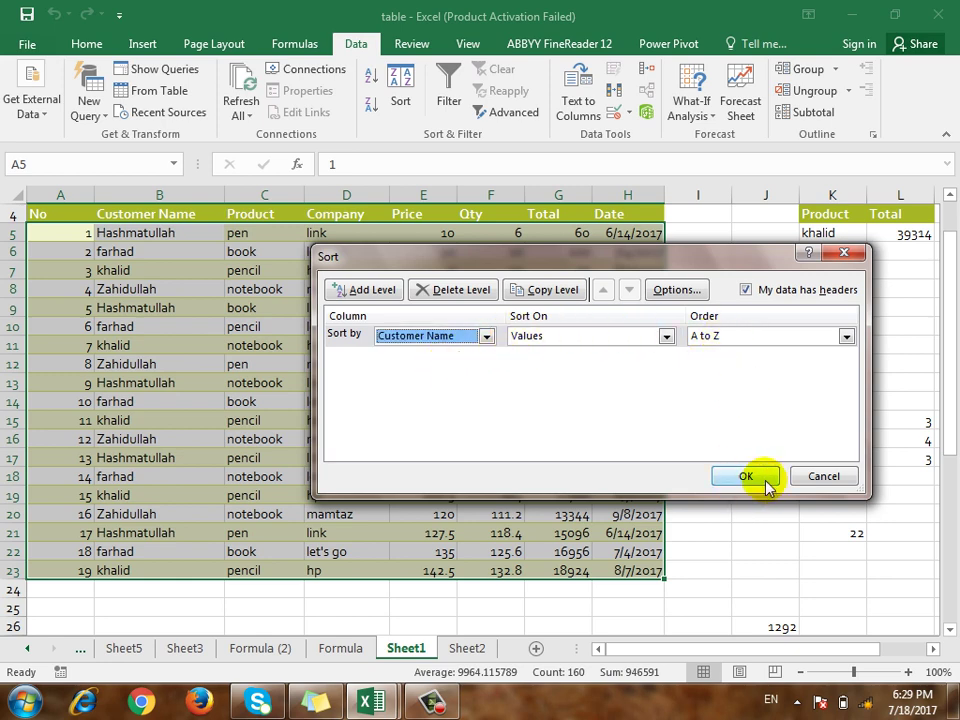
left_click(848, 472)
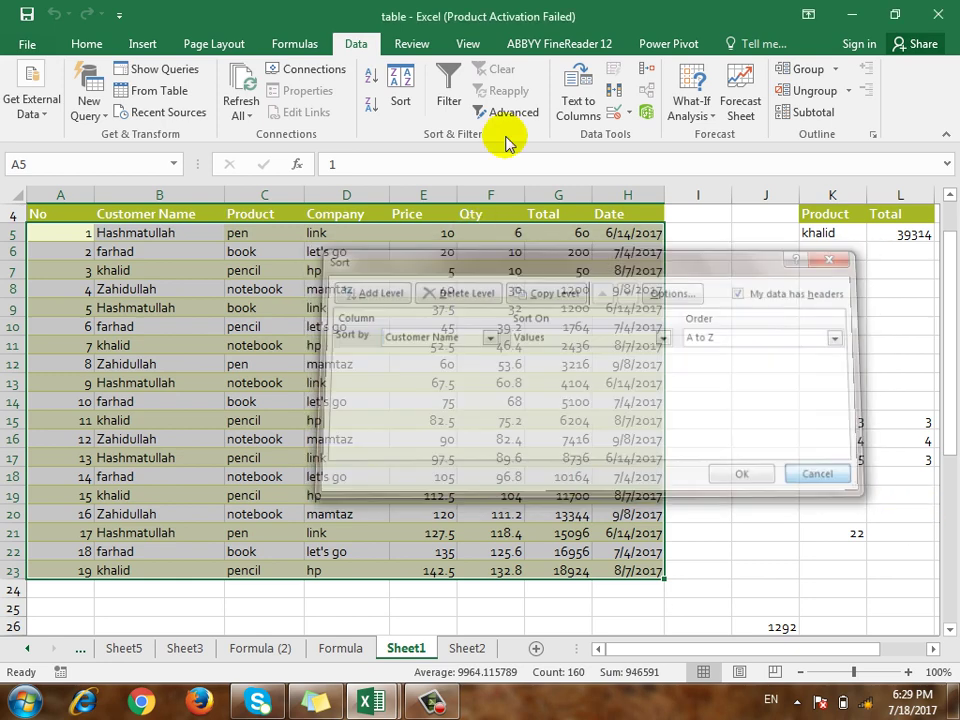
left_click(451, 118)
left_click(216, 214)
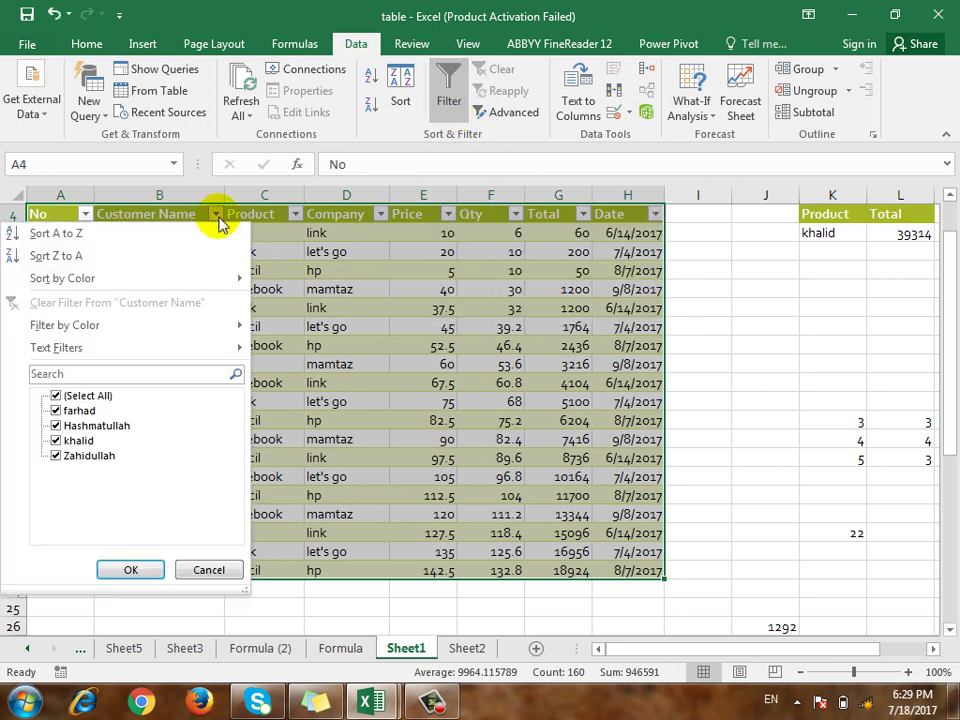
left_click(55, 396)
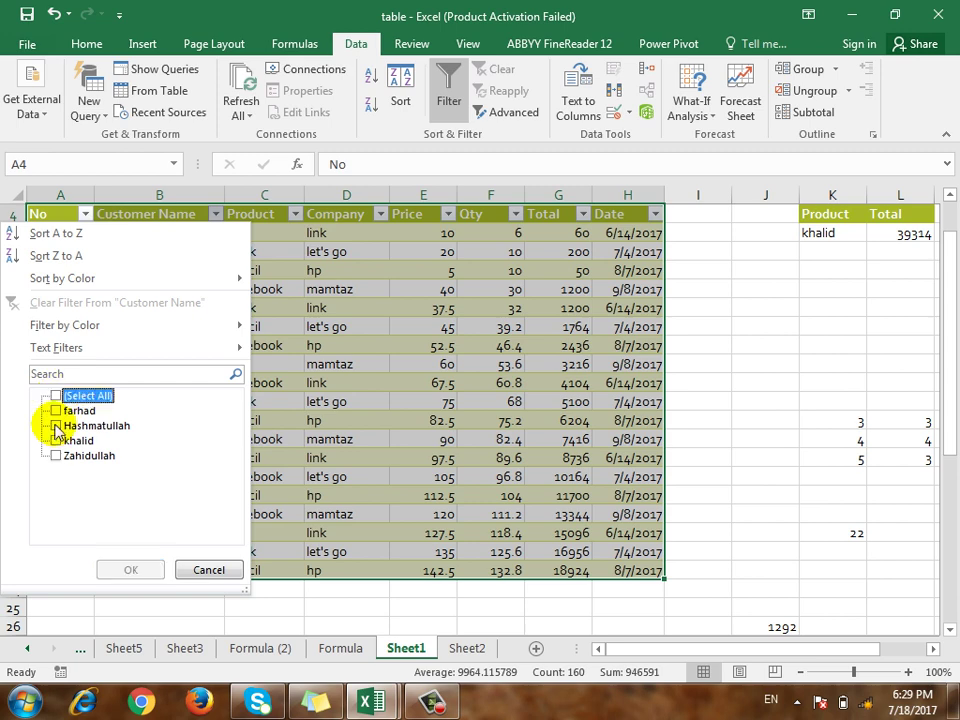
left_click(55, 426)
left_click(130, 569)
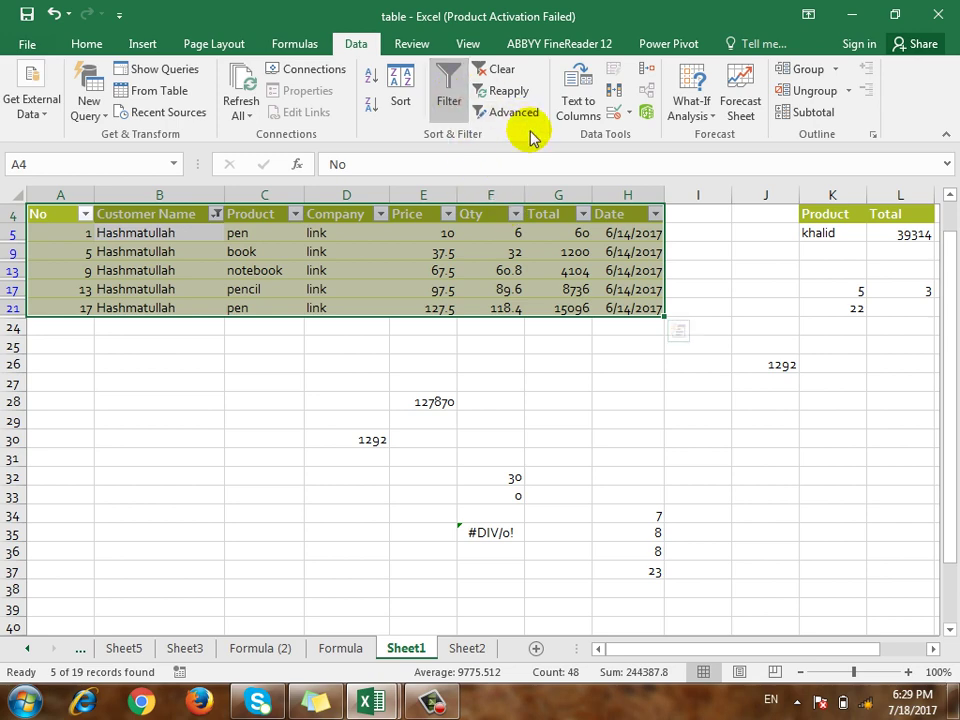
left_click(449, 108)
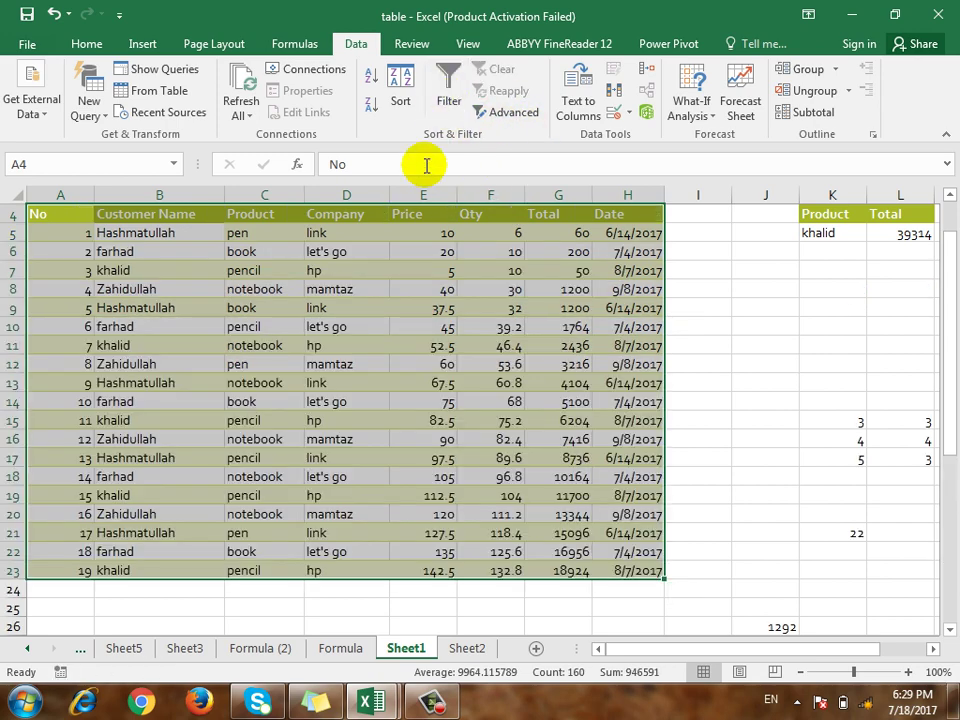
Turn on header filters and preview a single-name Customer Name filter without applying it.
left_click(500, 118)
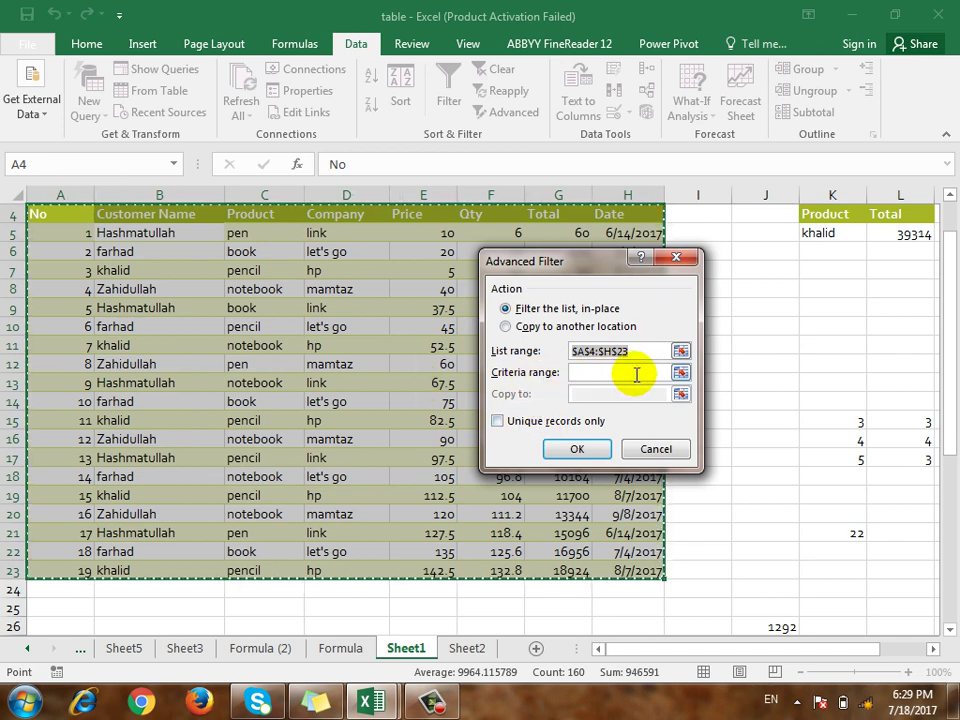
left_click(650, 450)
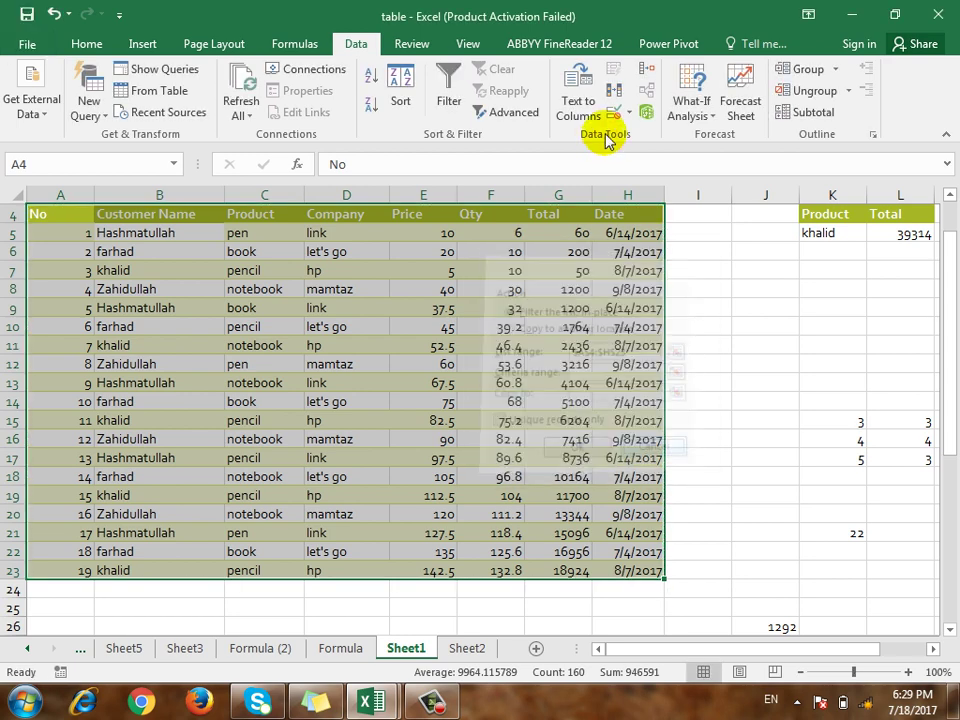
left_click(450, 82)
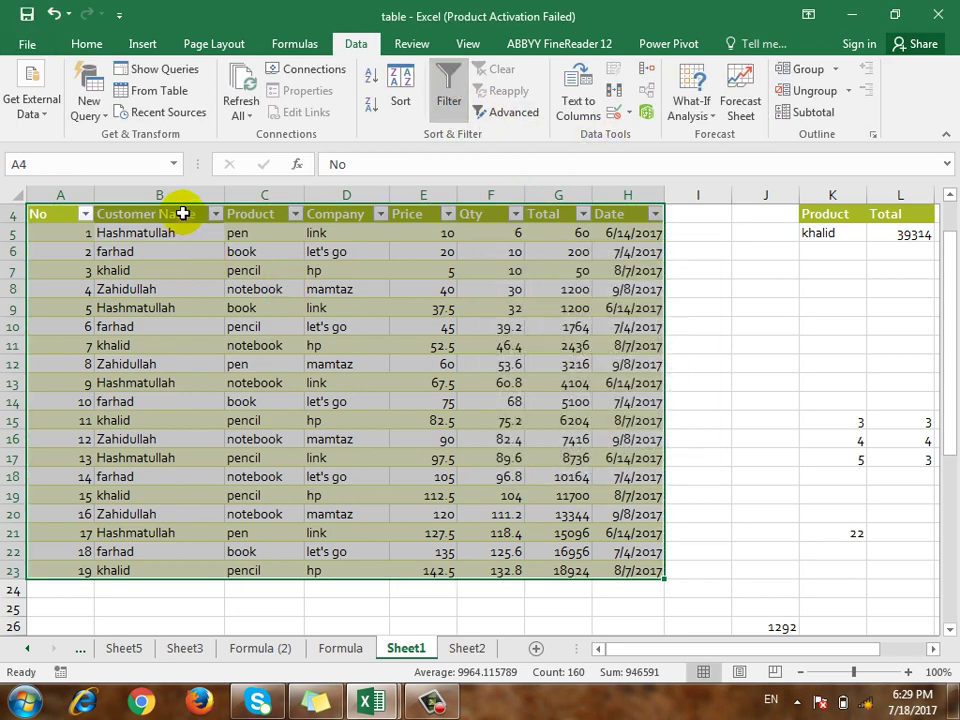
left_click(217, 215)
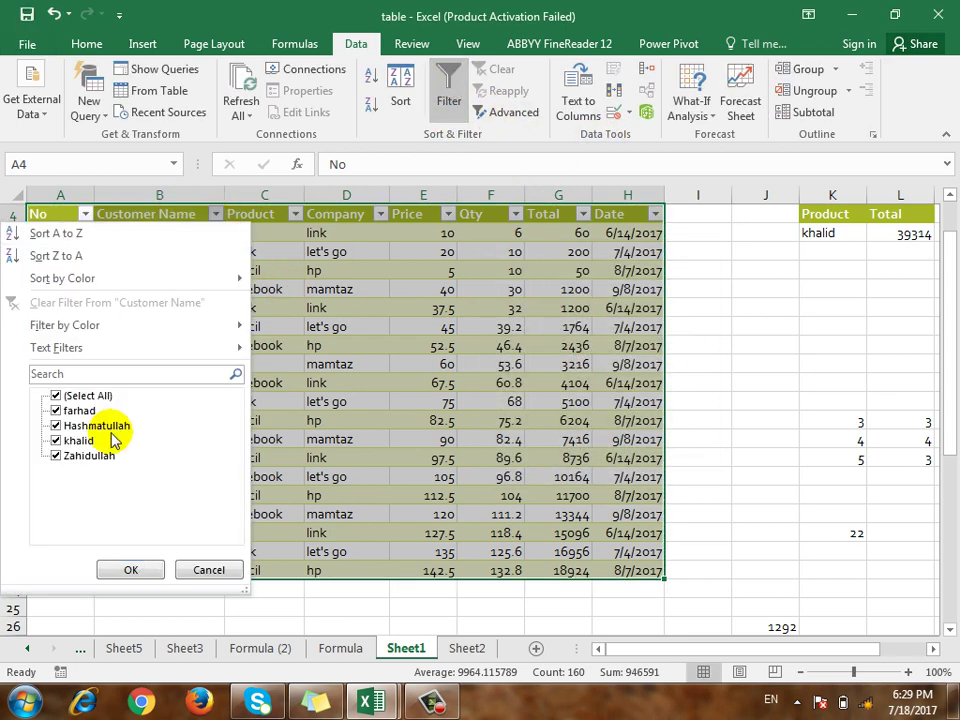
left_click(67, 398)
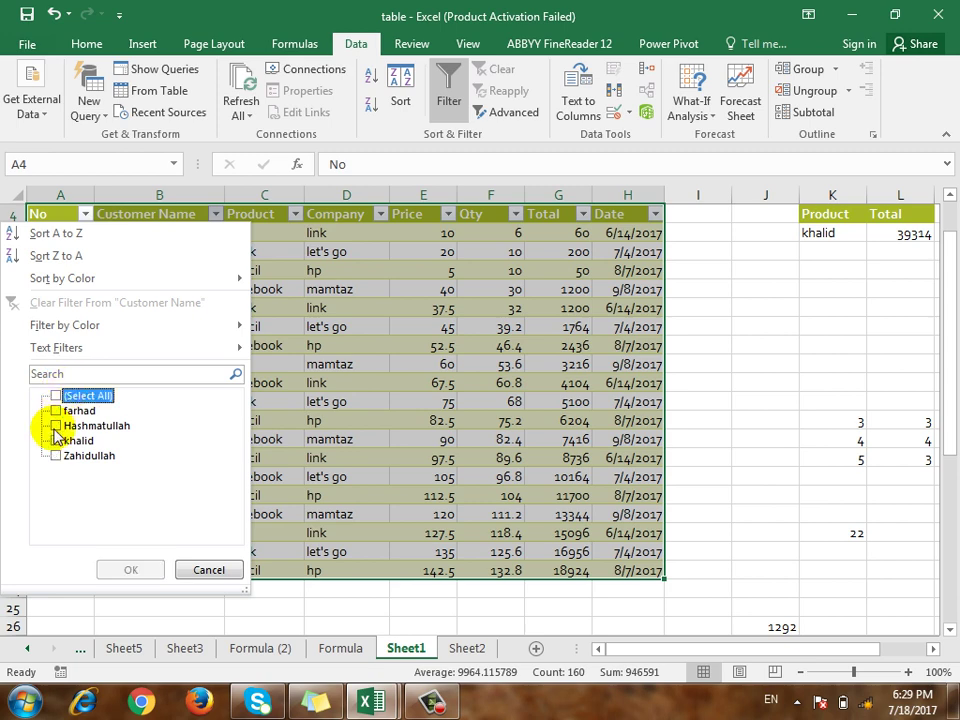
left_click(56, 425)
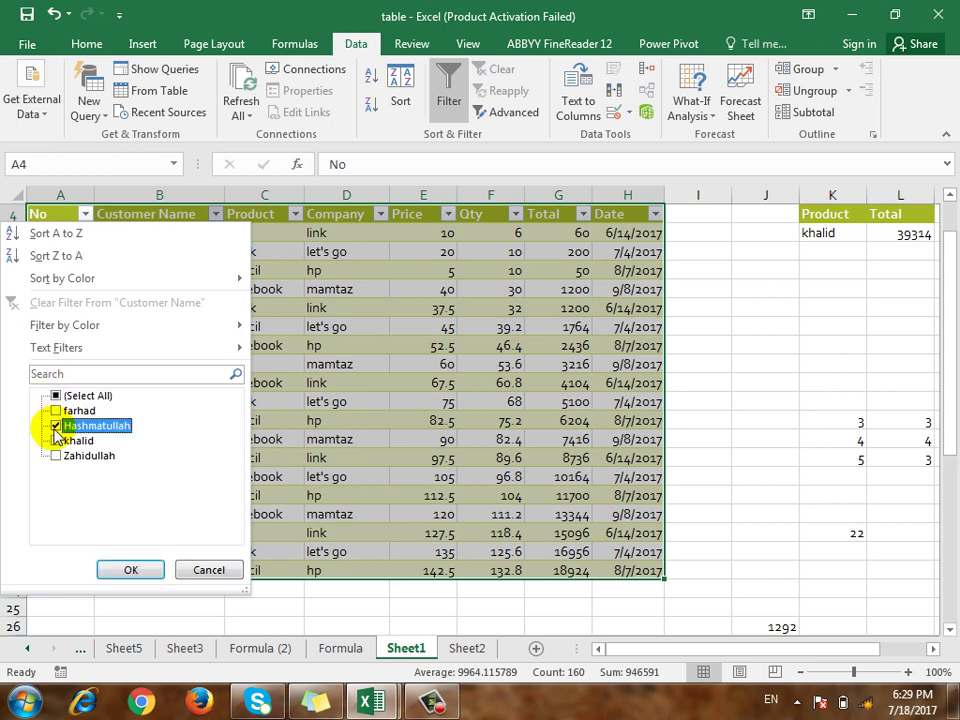
left_click(200, 569)
Preview a Product filter for notebook without applying it, then select K10.
left_click(297, 214)
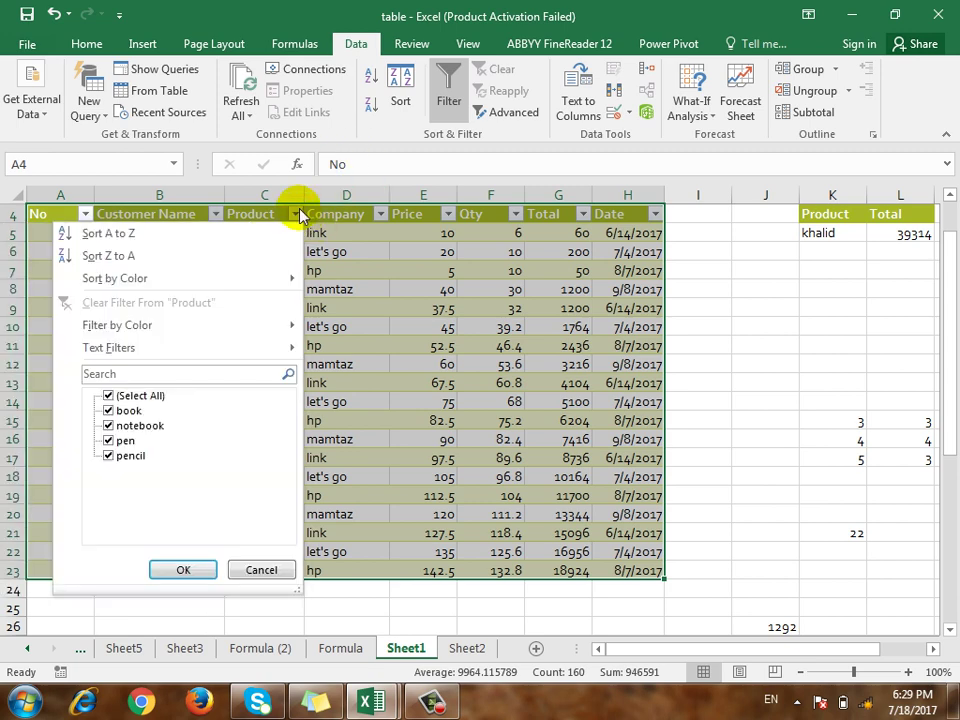
left_click(108, 396)
left_click(108, 425)
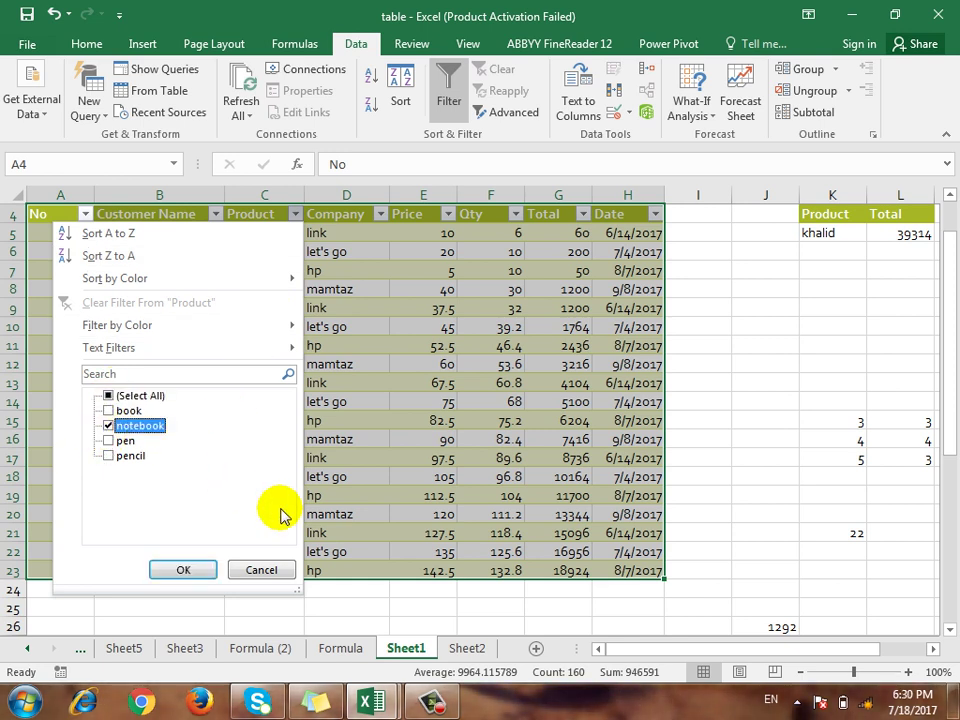
left_click(250, 572)
left_click(800, 338)
Enter heading Customer Name in K10 and a customer's name in K11, then select the table.
scroll(765, 465, "up", 1)
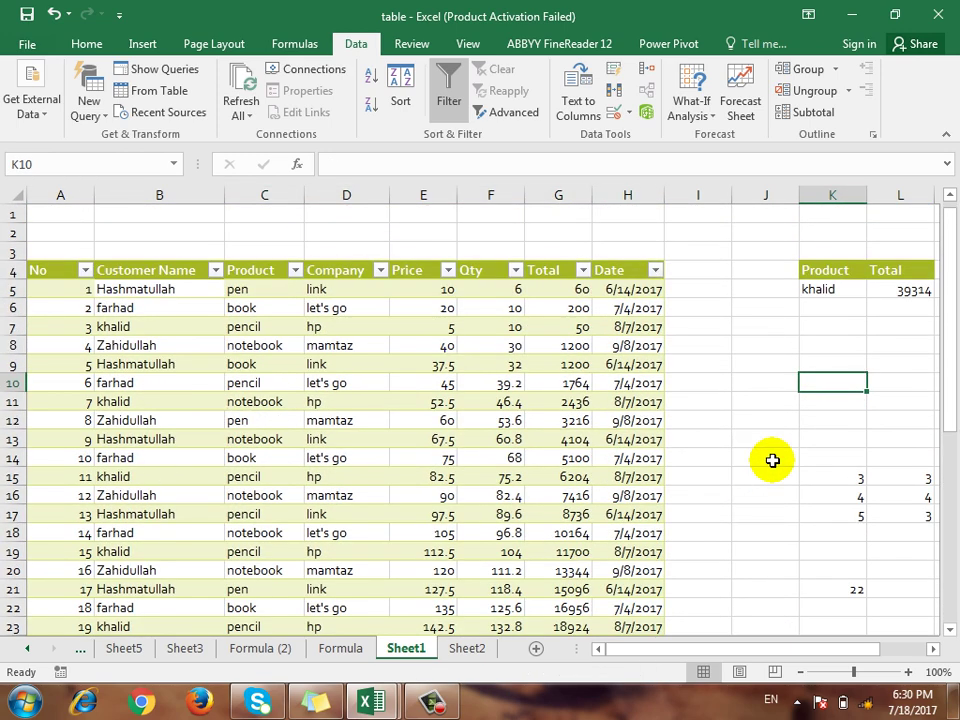
scroll(914, 421, "down", 1)
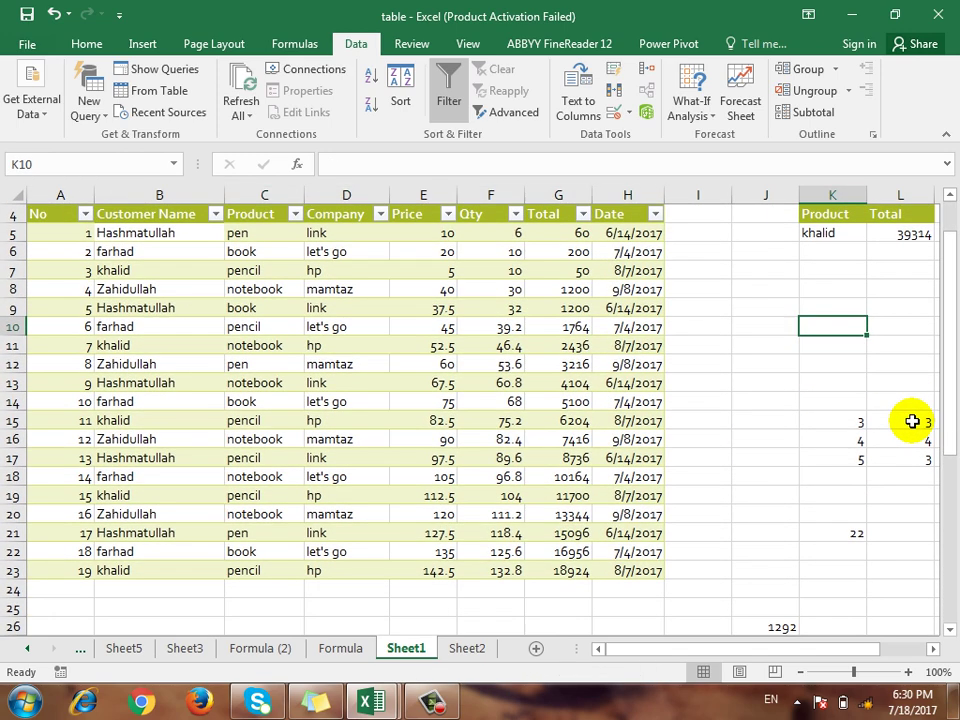
type("Customer Name")
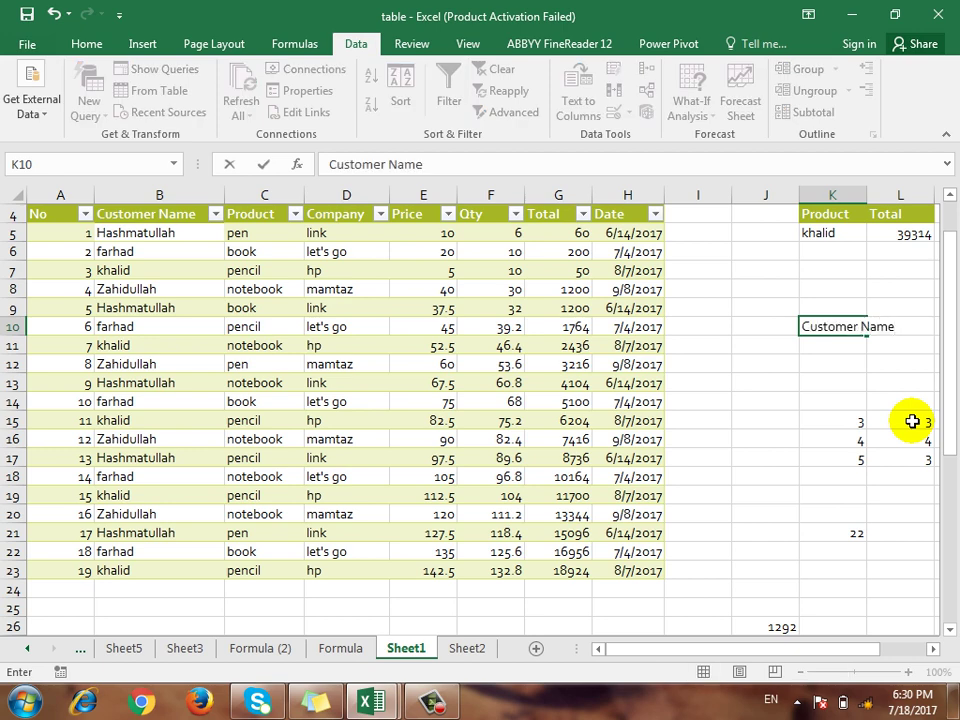
key("Return")
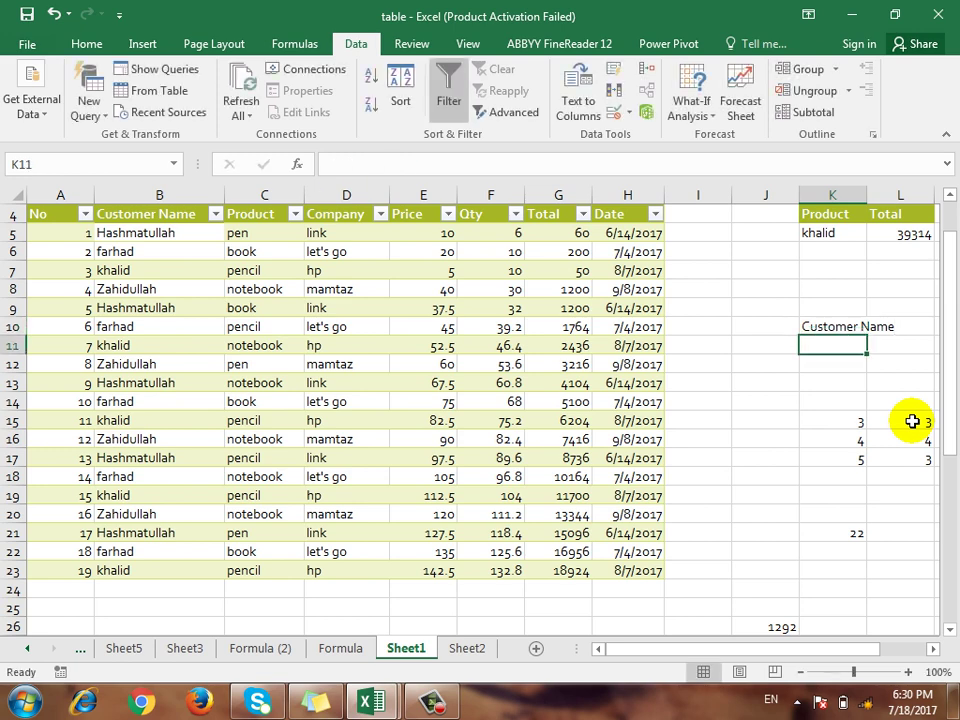
type("Khalid")
key("Return")
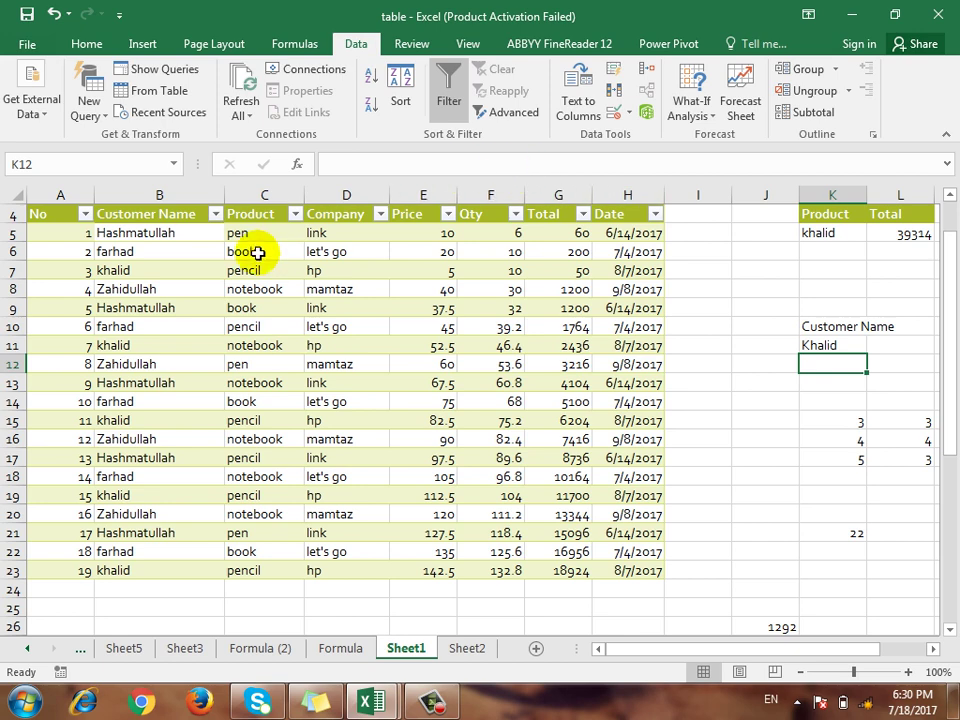
left_click_drag(45, 214, 630, 589)
Run Advanced Filter with criteria K10:K11, copying the matching records to C47.
left_click(514, 113)
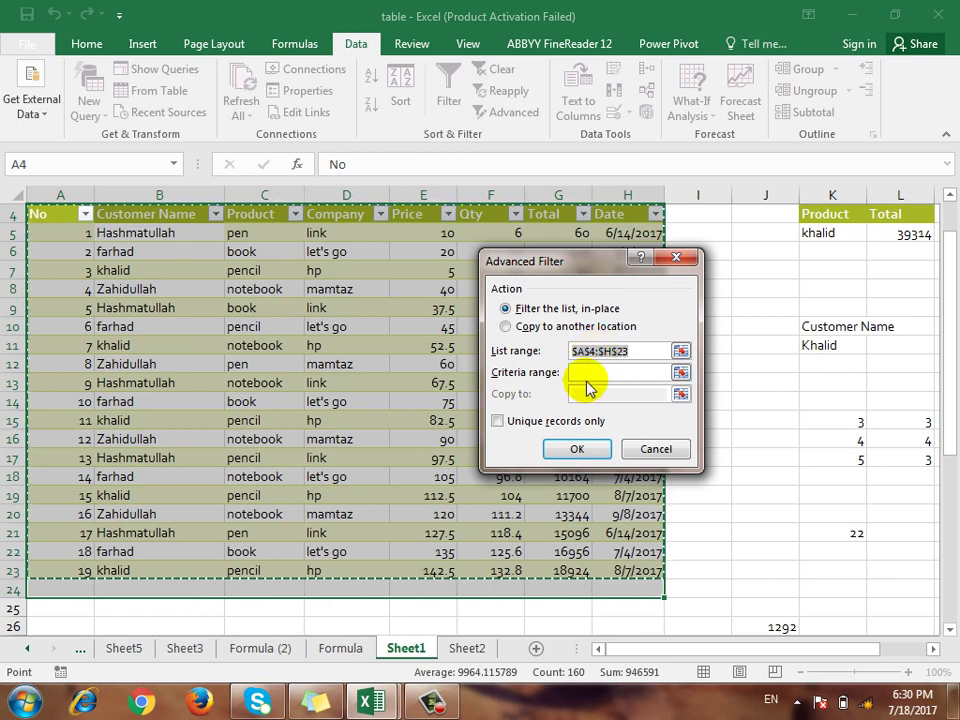
left_click(680, 372)
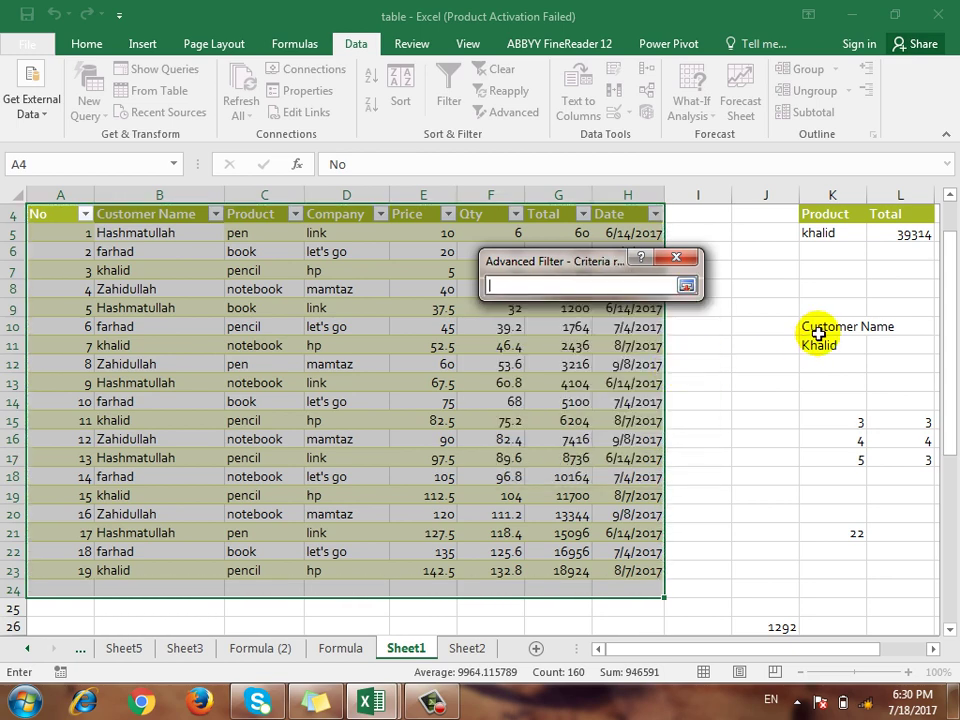
left_click_drag(816, 331, 820, 352)
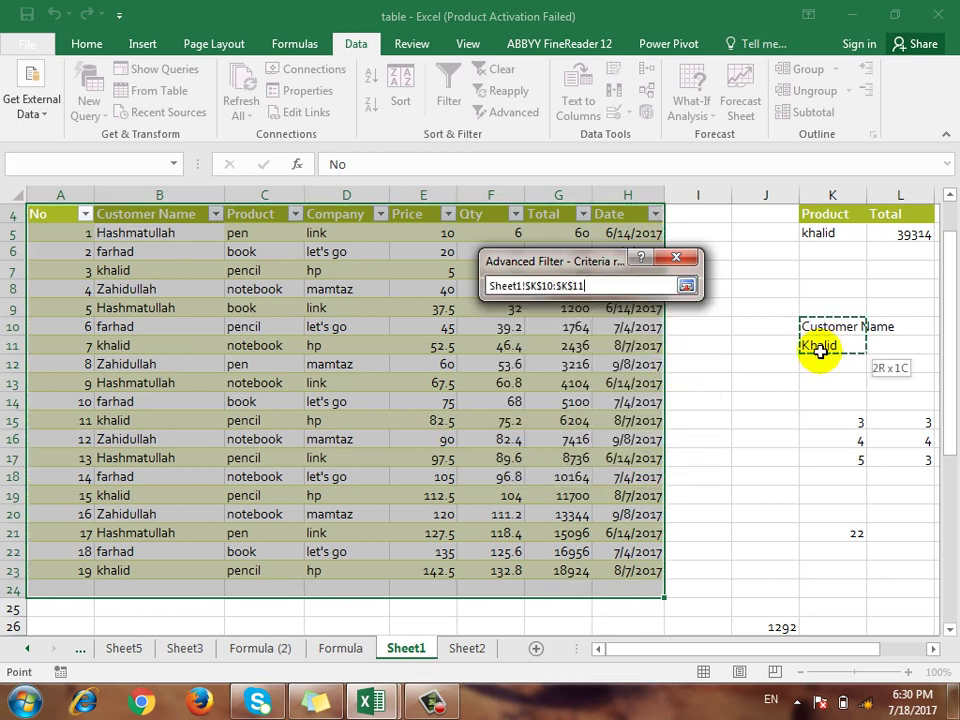
left_click(686, 285)
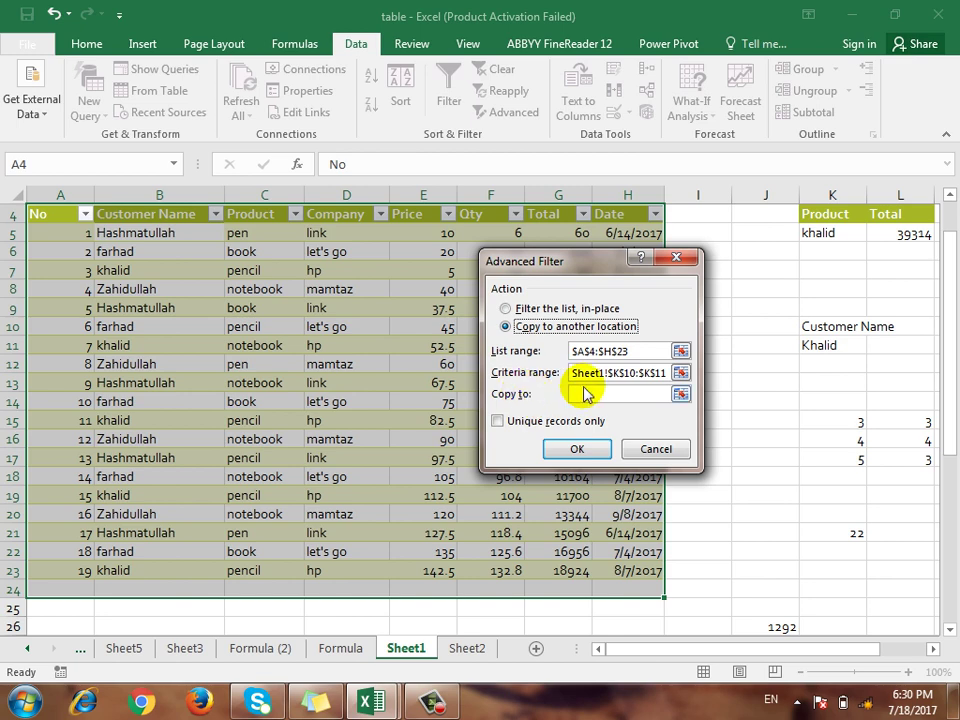
left_click(680, 397)
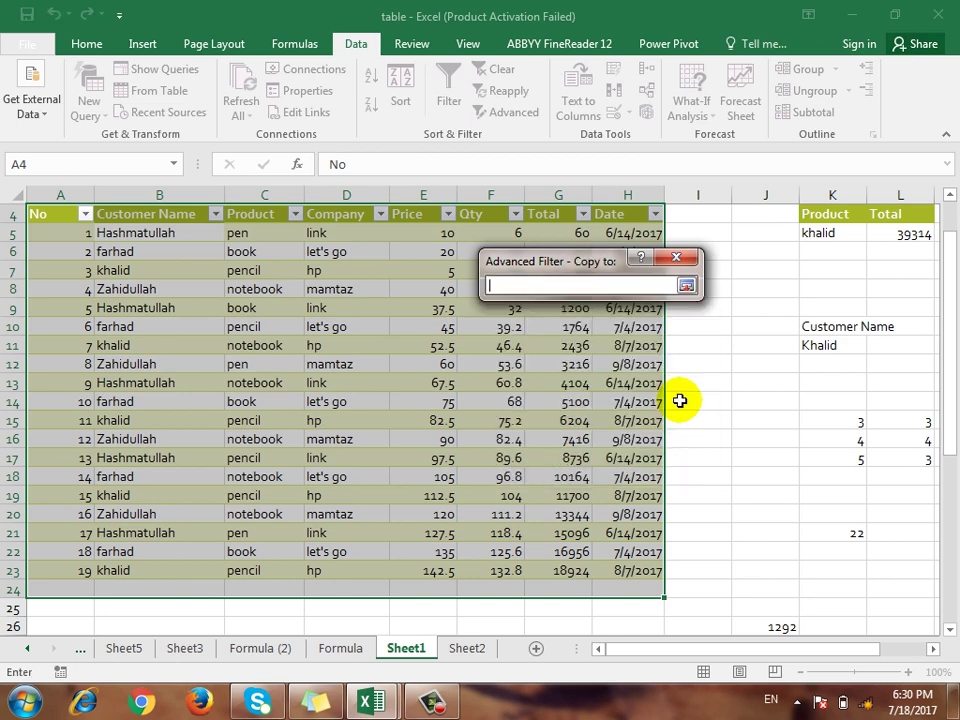
scroll(680, 402, "down", 9)
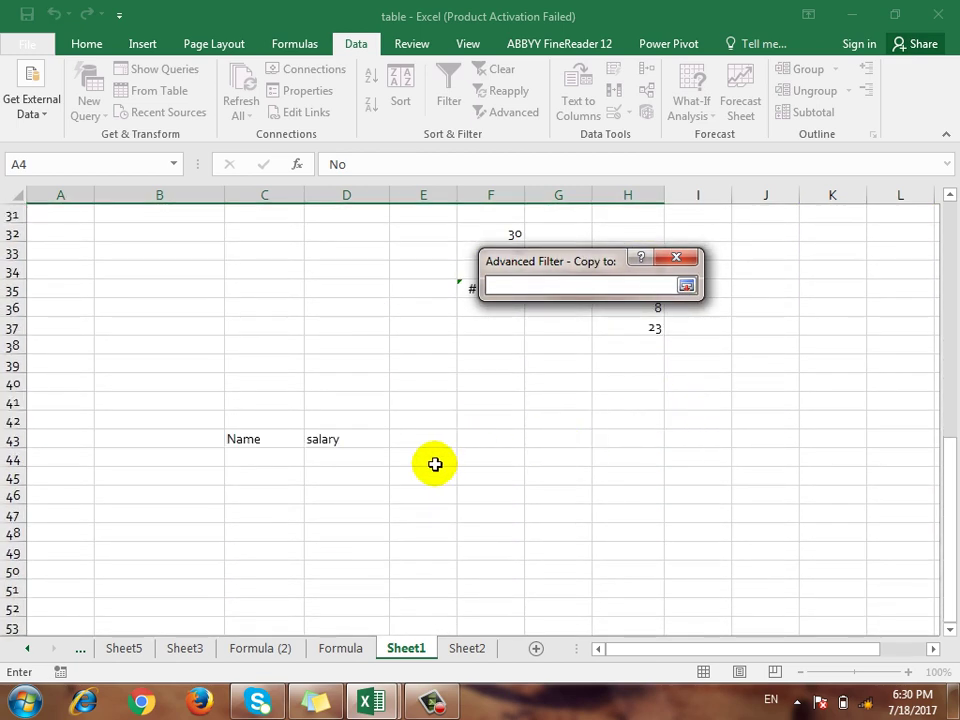
left_click(266, 512)
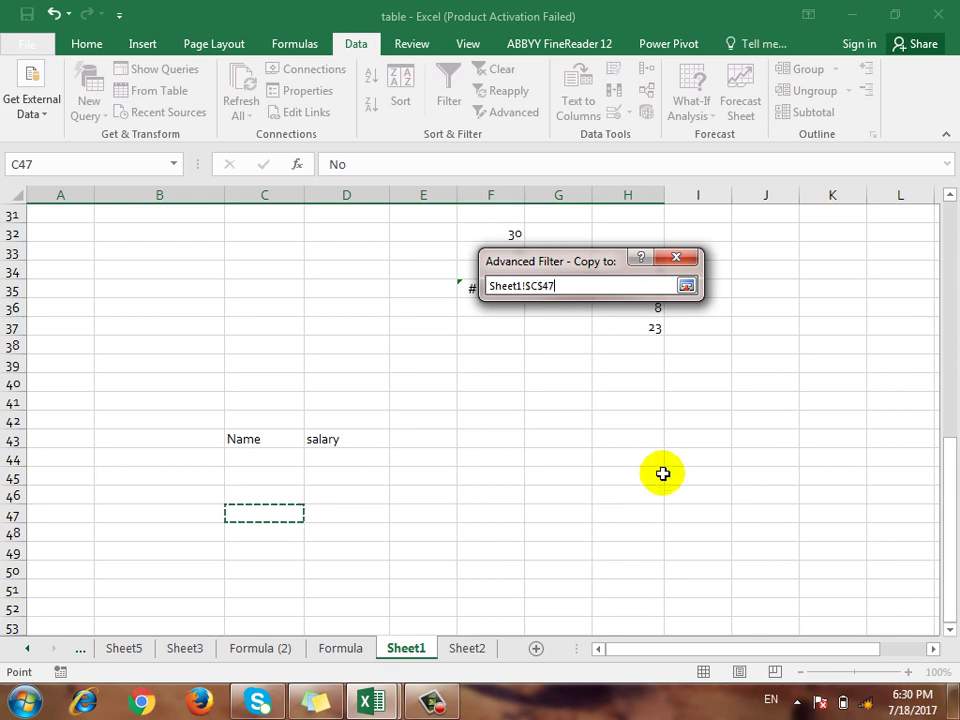
left_click(686, 286)
left_click(574, 448)
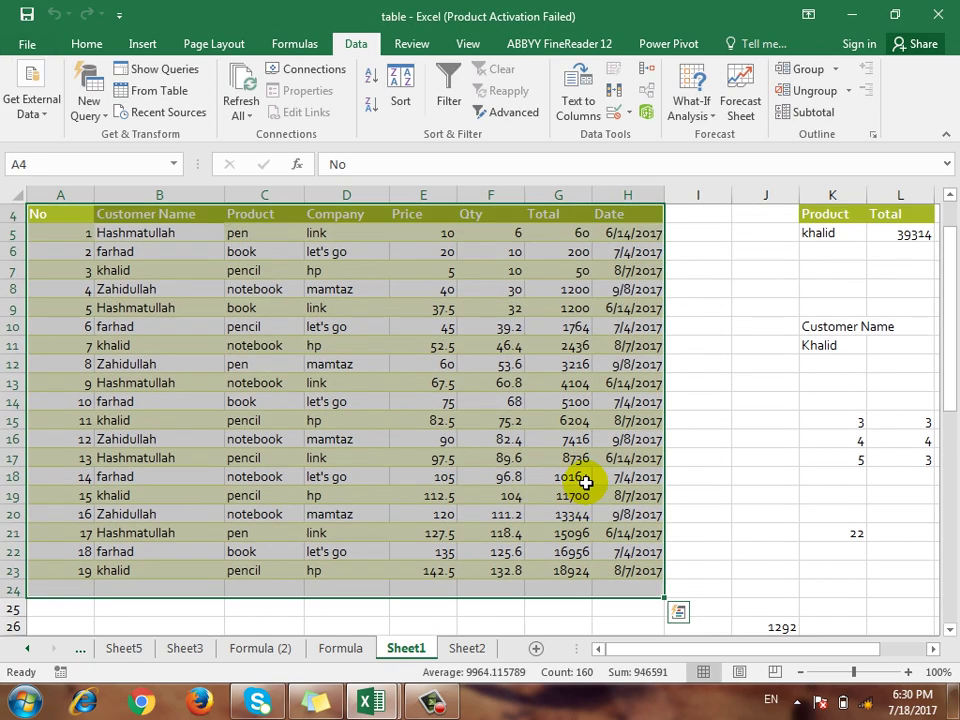
scroll(590, 484, "down", 11)
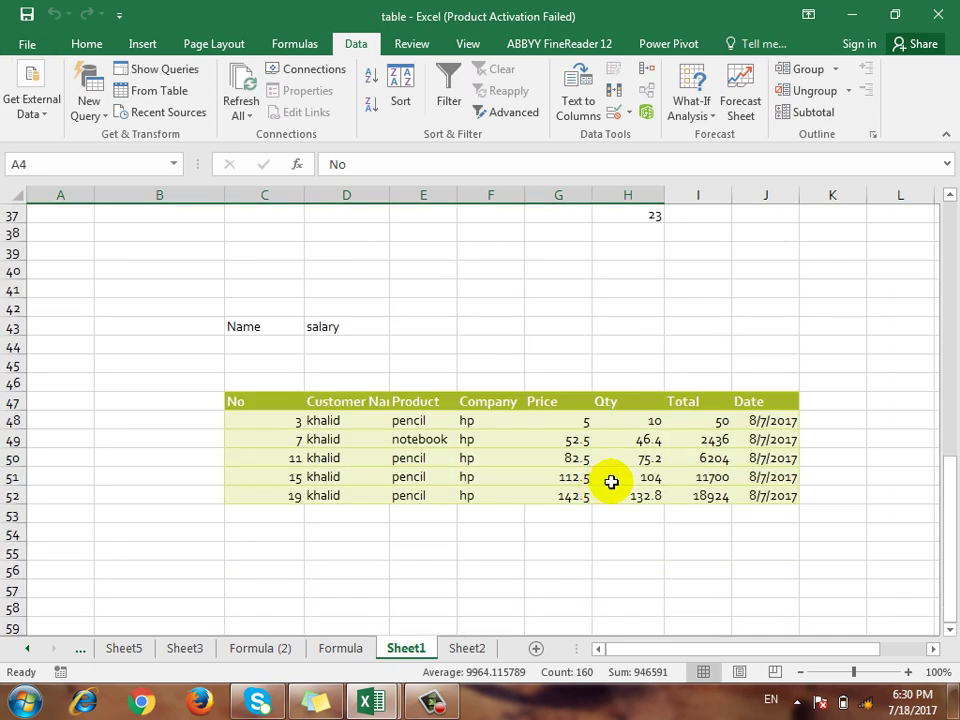